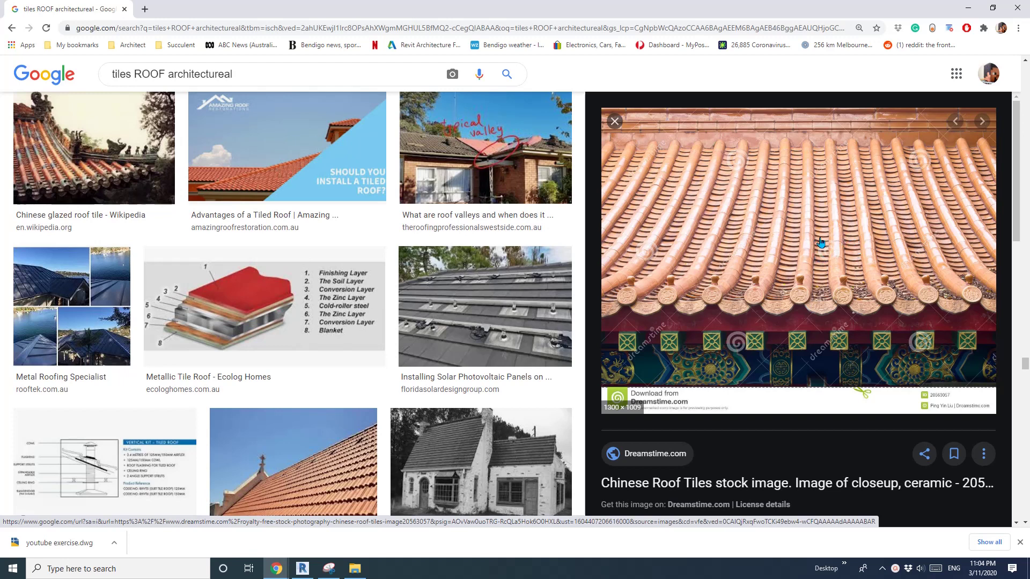
Step: Switch to Revit and create a new family from the Metric Curtain Panel Pattern Based template
left_click(303, 569)
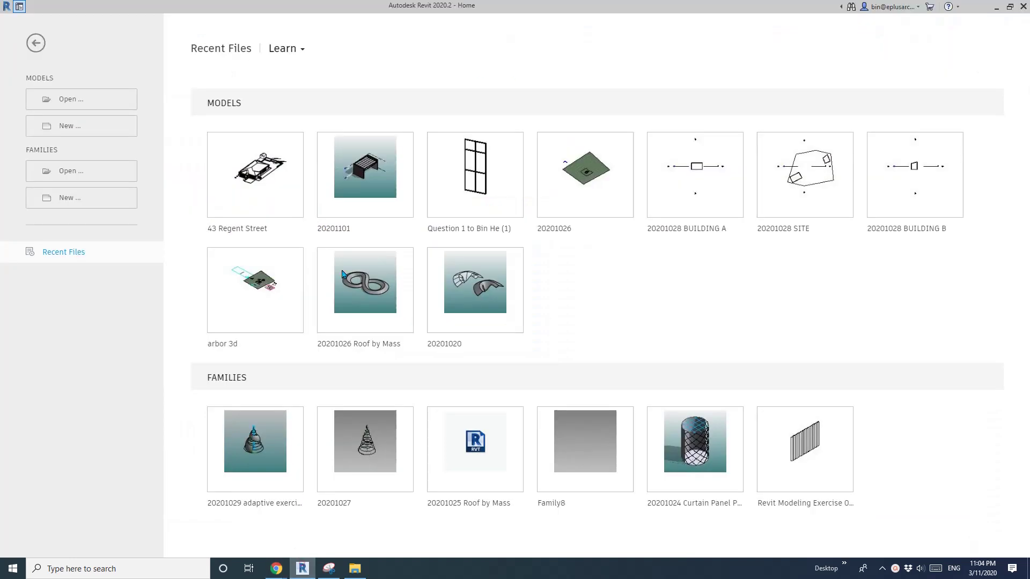
left_click(83, 197)
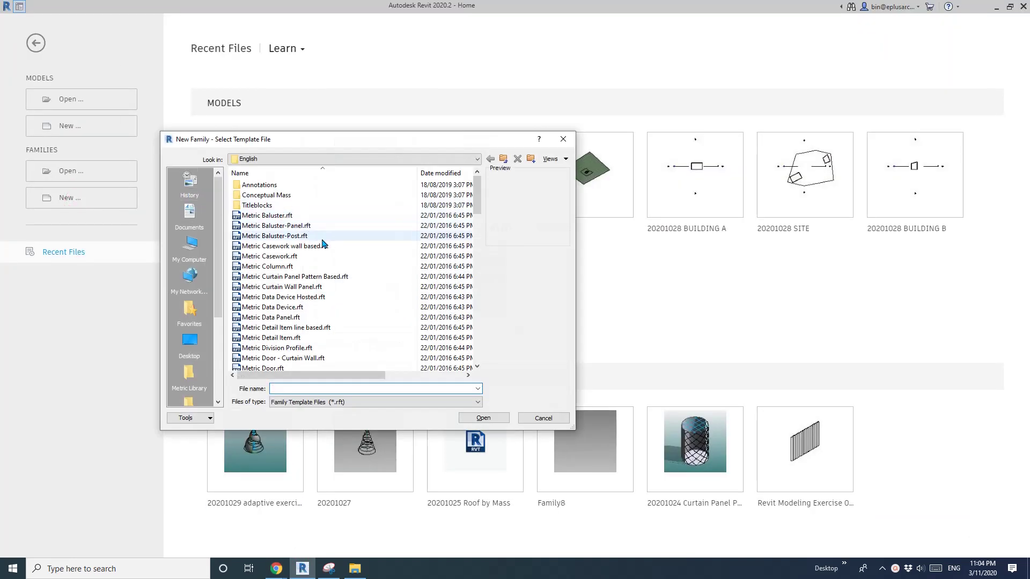
left_click(252, 246)
left_click(254, 279)
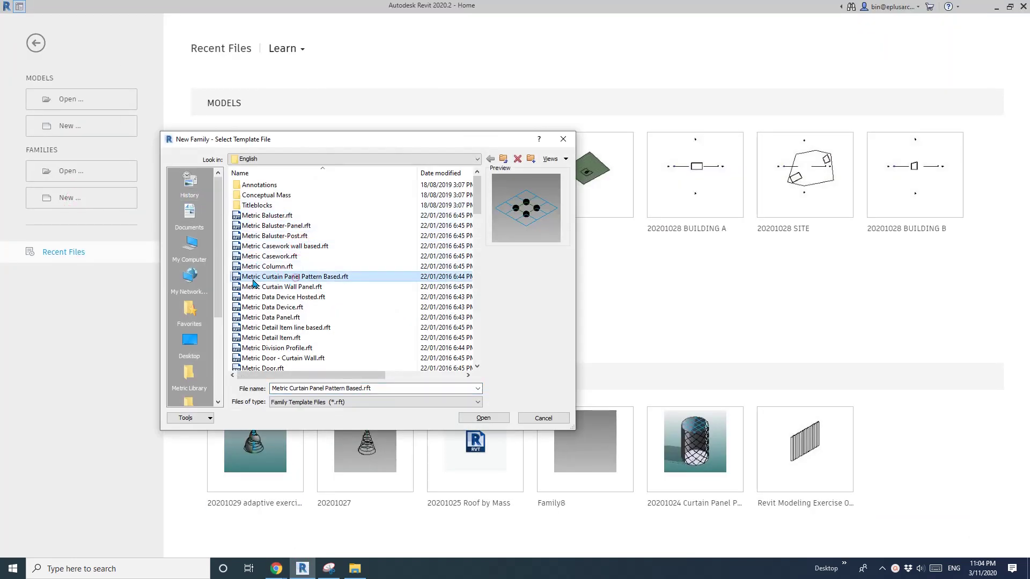
left_click(491, 417)
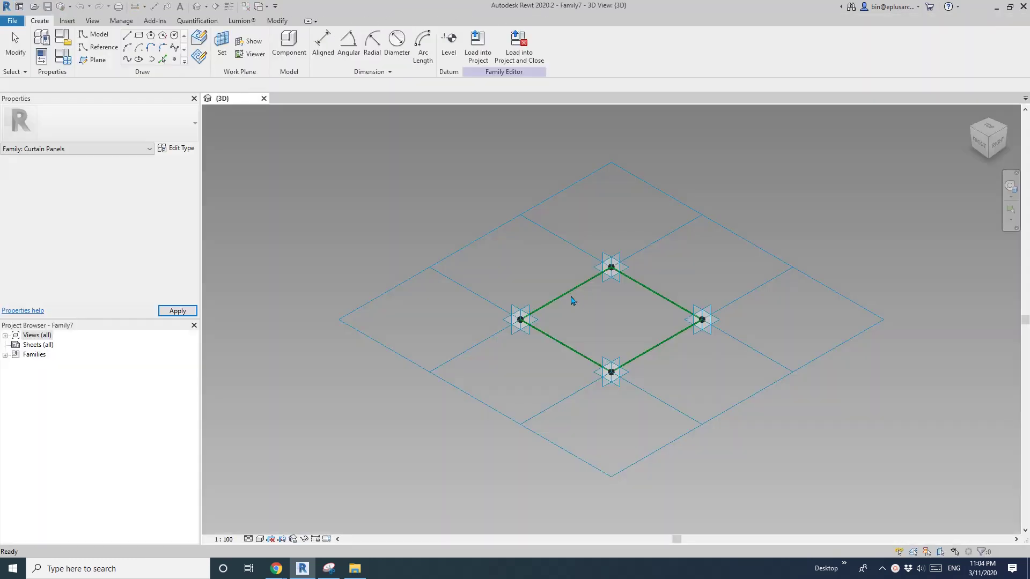
Step: Set the tile pattern grid's horizontal and vertical spacing to 500
left_click(702, 217)
middle_click_drag(639, 241, 659, 244, "shift")
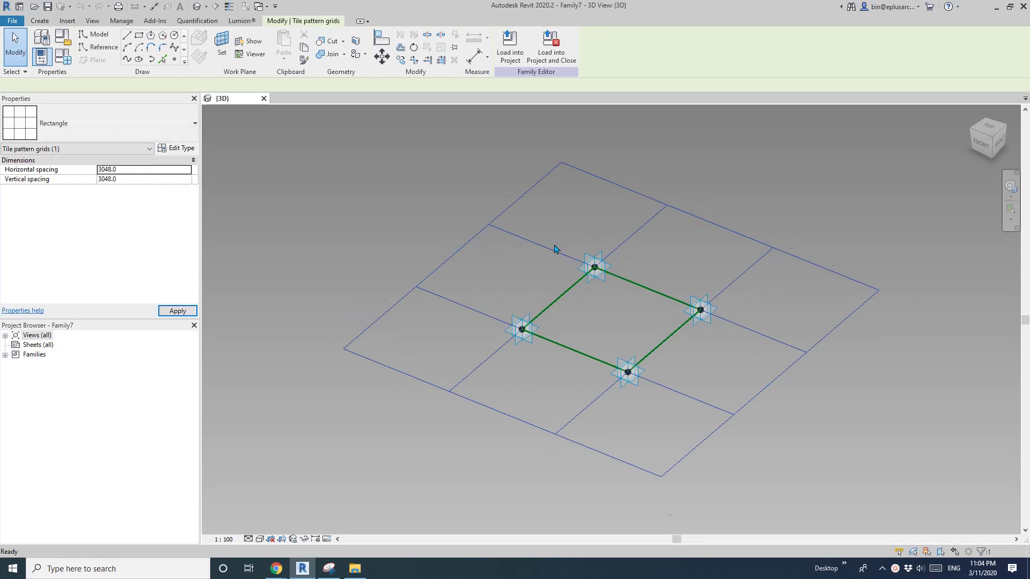
scroll(556, 246, "up", 1)
left_click(135, 170)
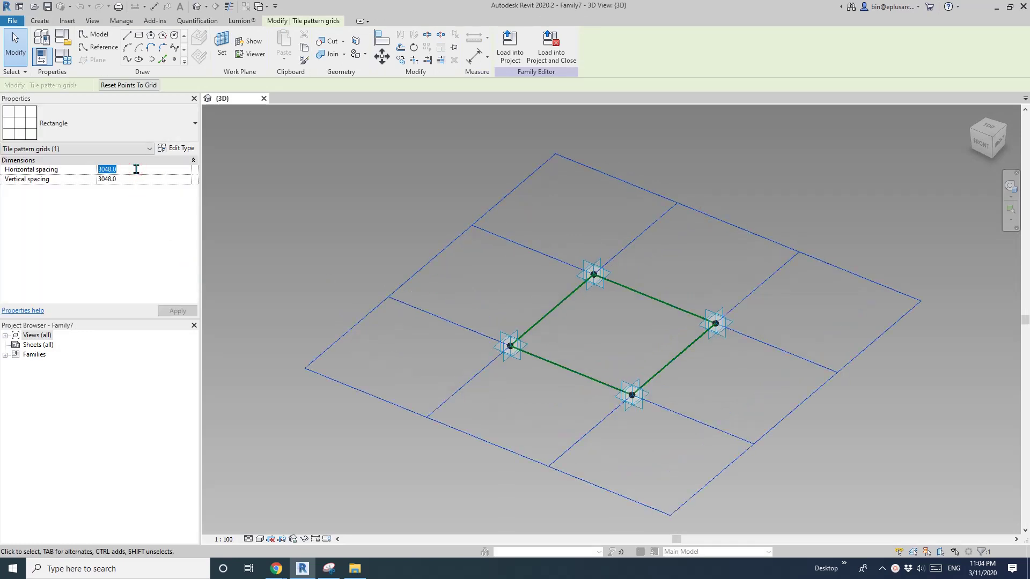
left_click(141, 179)
type("50")
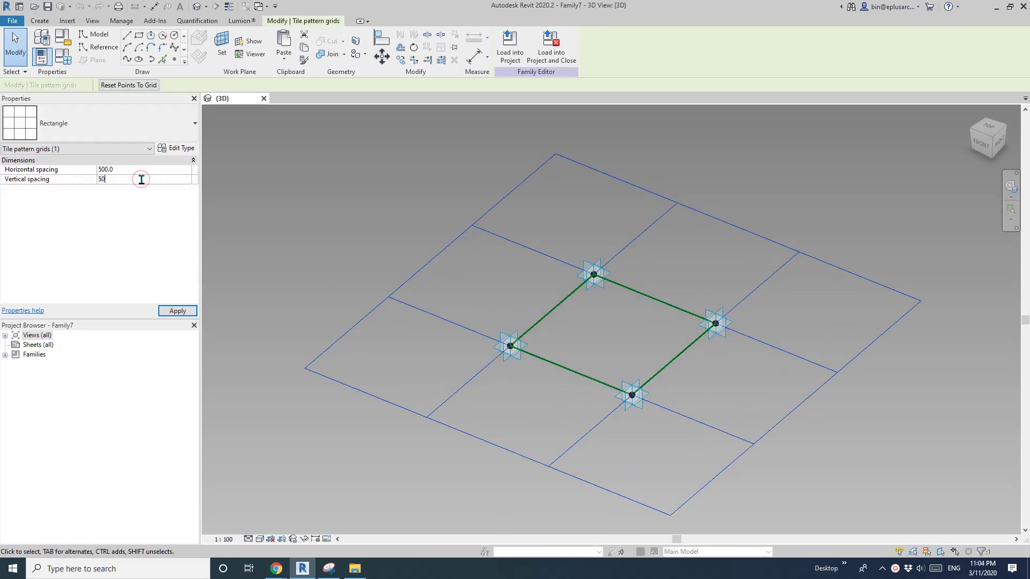
type("0")
scroll(465, 355, "up", 5)
middle_click_drag(359, 371, 550, 362)
scroll(466, 355, "up", 2)
left_click(549, 364)
Step: Set the 3D view's scale to 1:10
left_click(231, 541)
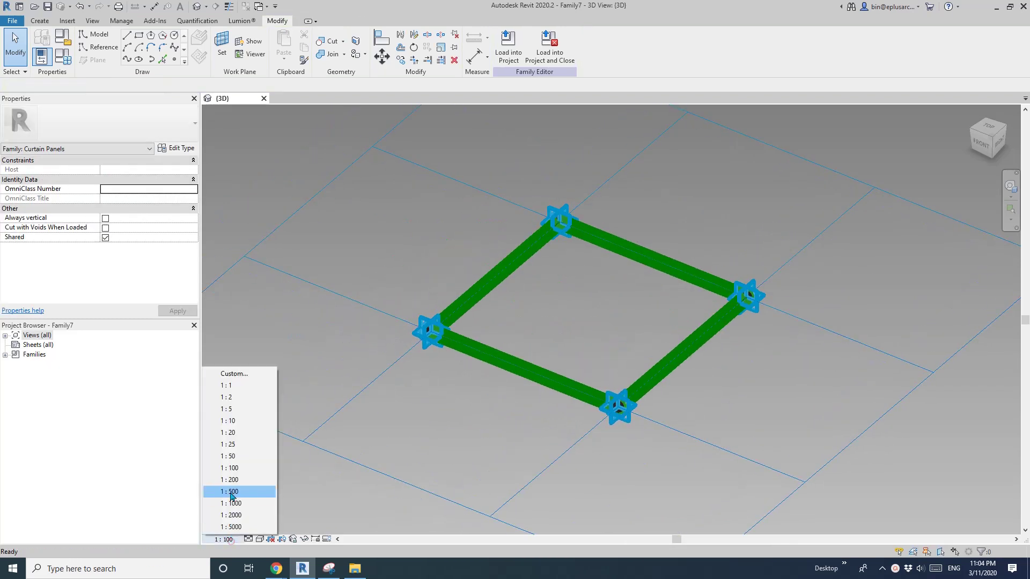
left_click(231, 420)
scroll(532, 379, "down", 3)
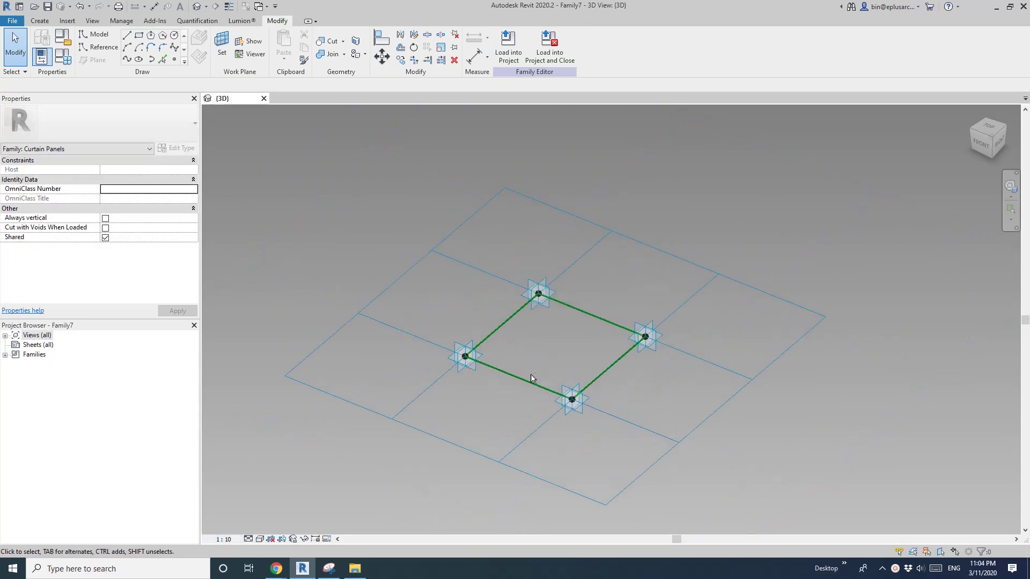
middle_click_drag(531, 375, 429, 142, "shift")
key("Tab")
left_click(592, 308)
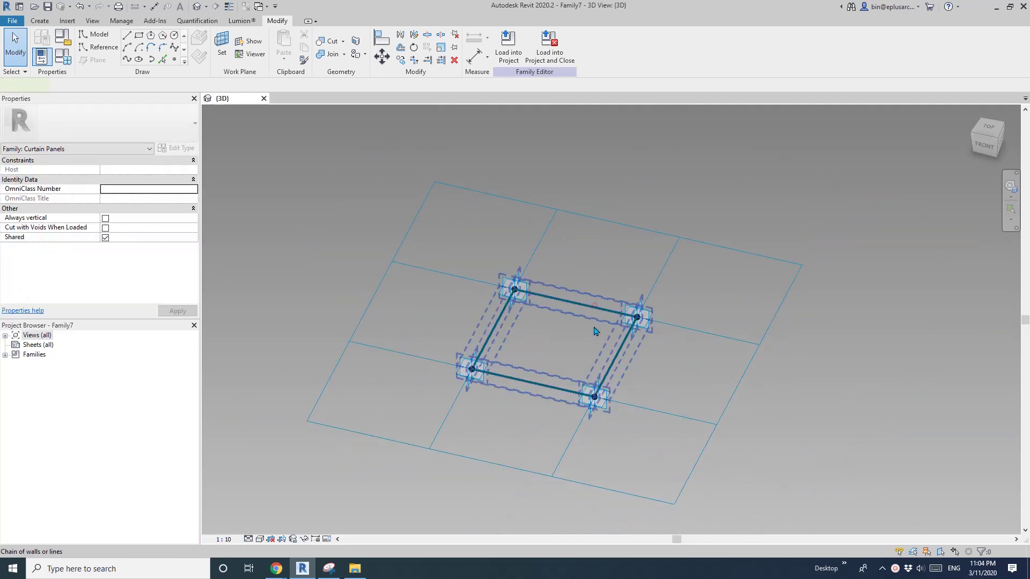
left_click(594, 331)
scroll(466, 320, "up", 3)
key("Escape")
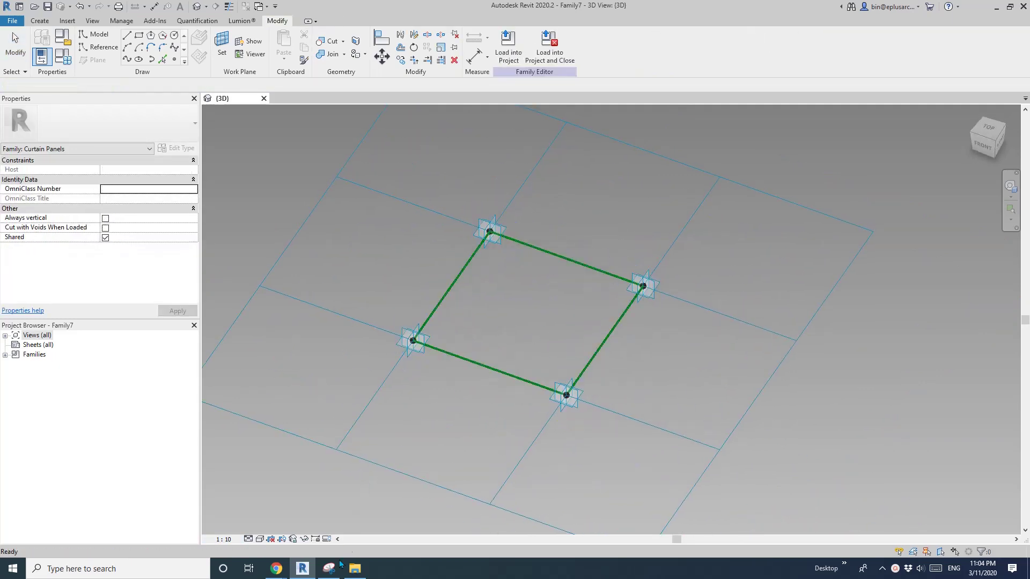
Step: Examine the roof tile snip with the profile curves marked on it in Snipping Tool, and return to the panel family
left_click(329, 569)
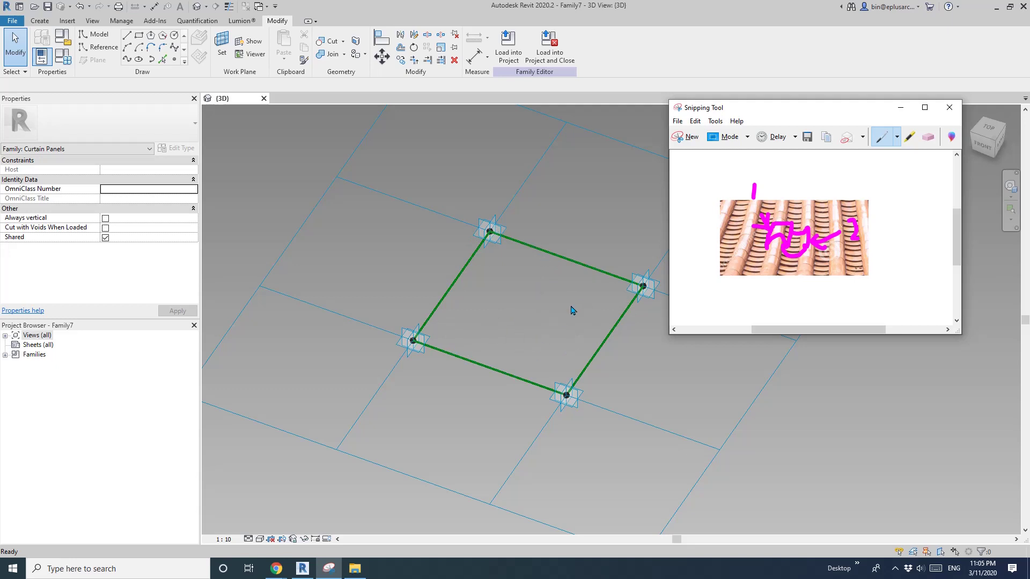
left_click(555, 328)
Step: Place three reference points on each of the panel's back and front reference lines, at the midpoint and near both quarter points
scroll(533, 322, "up", 2)
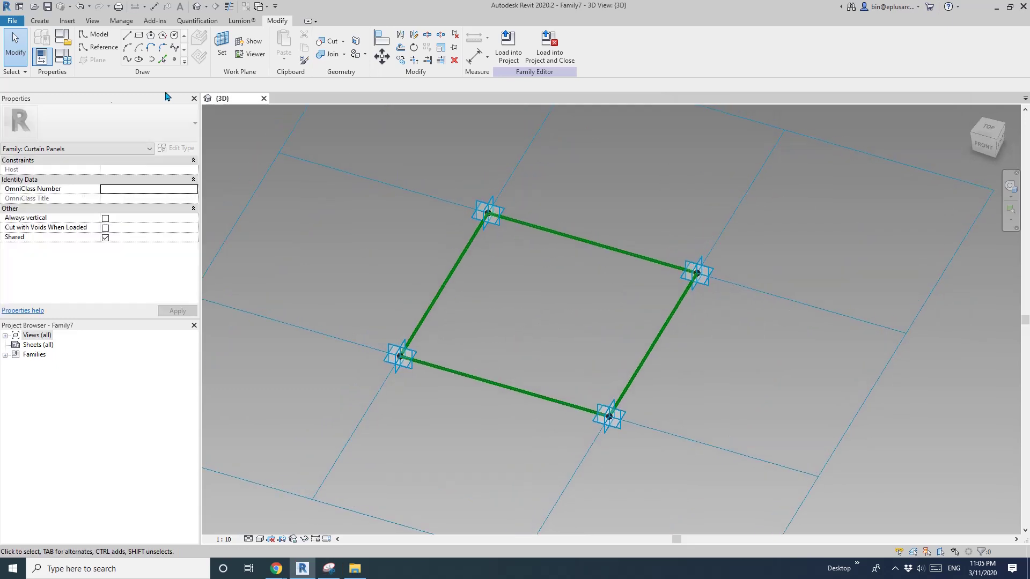
left_click(175, 59)
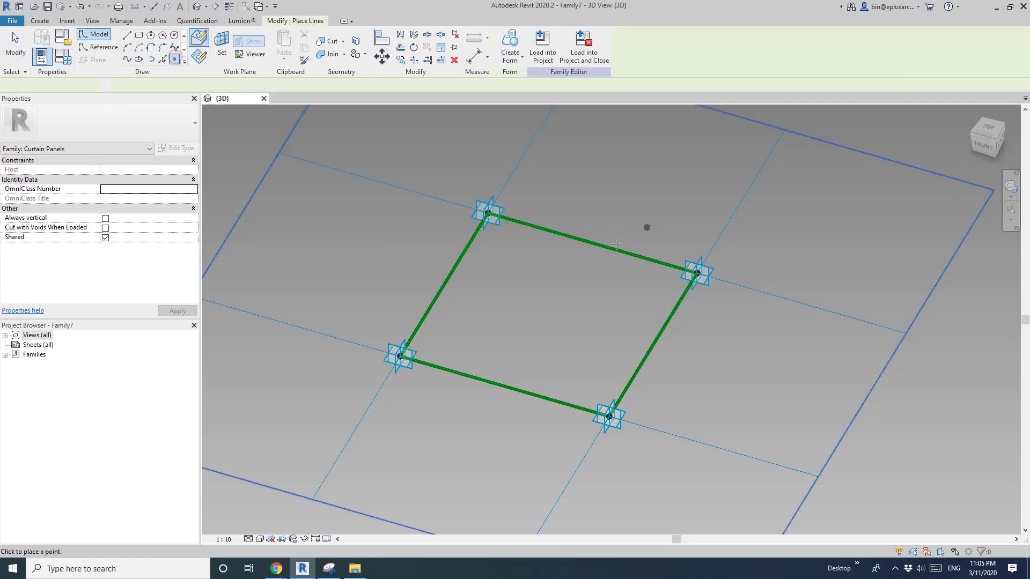
middle_click_drag(649, 223, 609, 248, "shift")
left_click(608, 248)
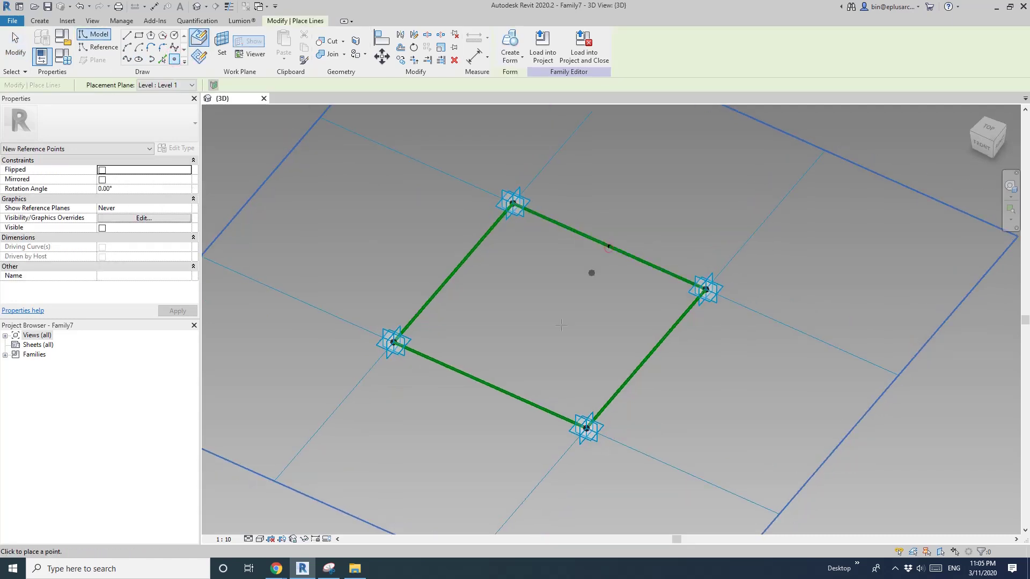
left_click(490, 386)
middle_click_drag(575, 305, 582, 313)
left_click(563, 230)
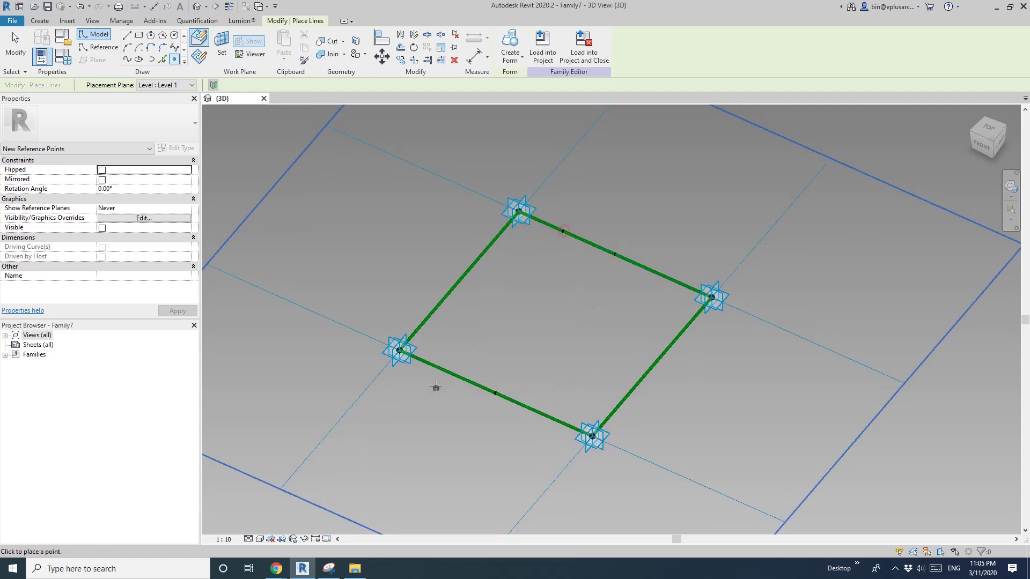
left_click(548, 418)
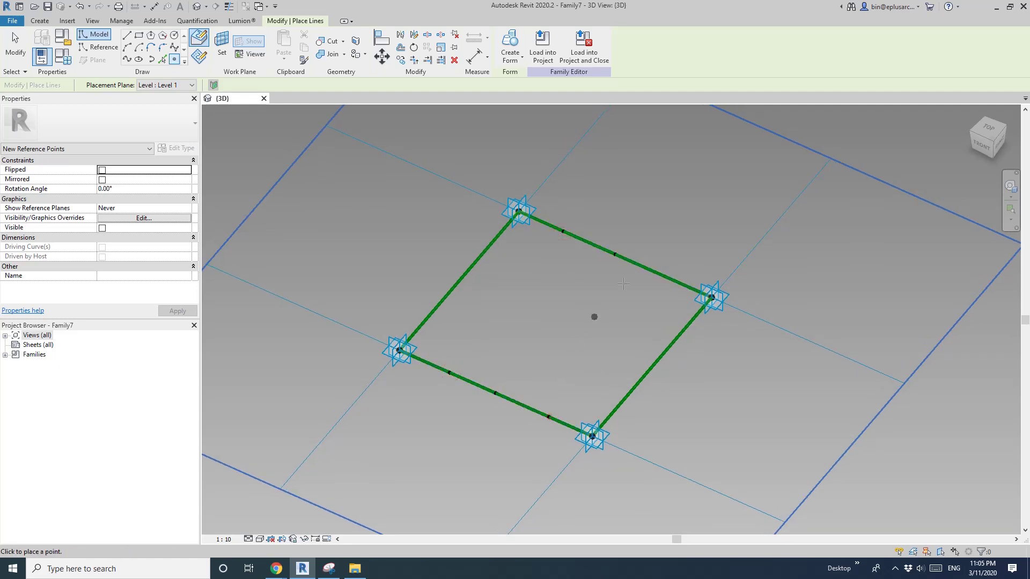
left_click(668, 273)
key("Escape")
key("Escape")
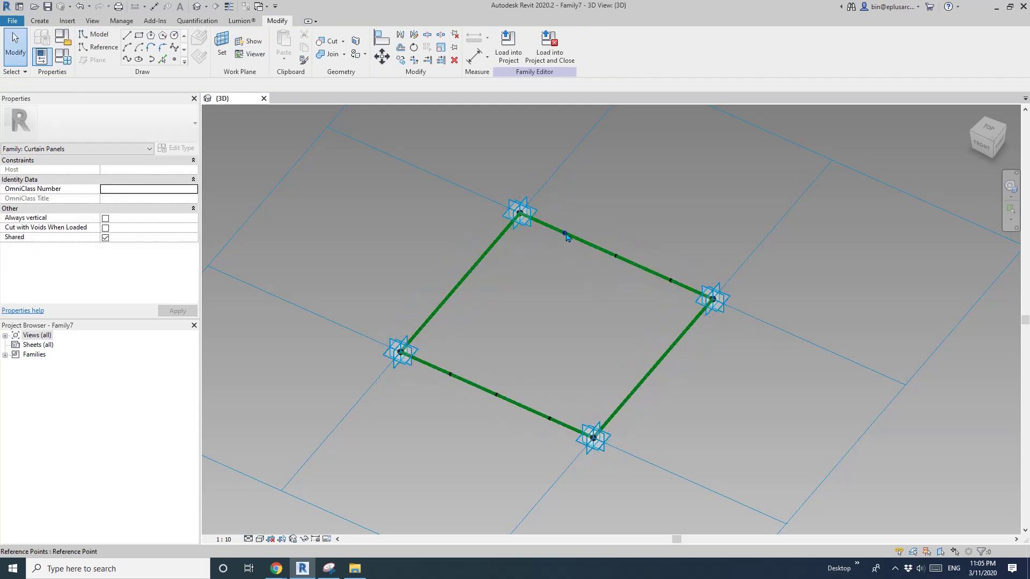
Step: Set the Normalized Curve Parameter of the back line's two outer reference points to 0.75 and 0.25
left_click(567, 236)
left_click(140, 283)
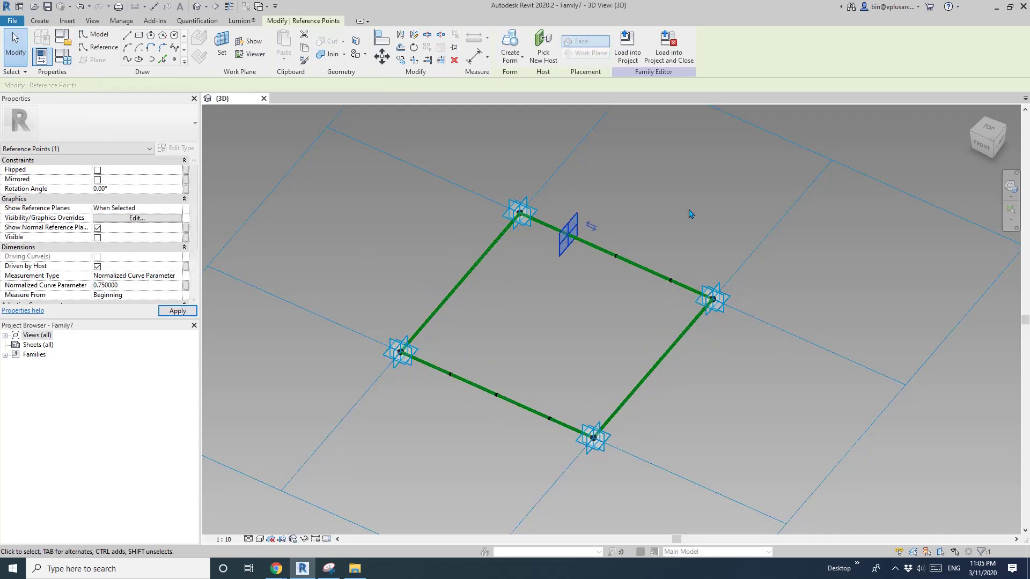
left_click(322, 288)
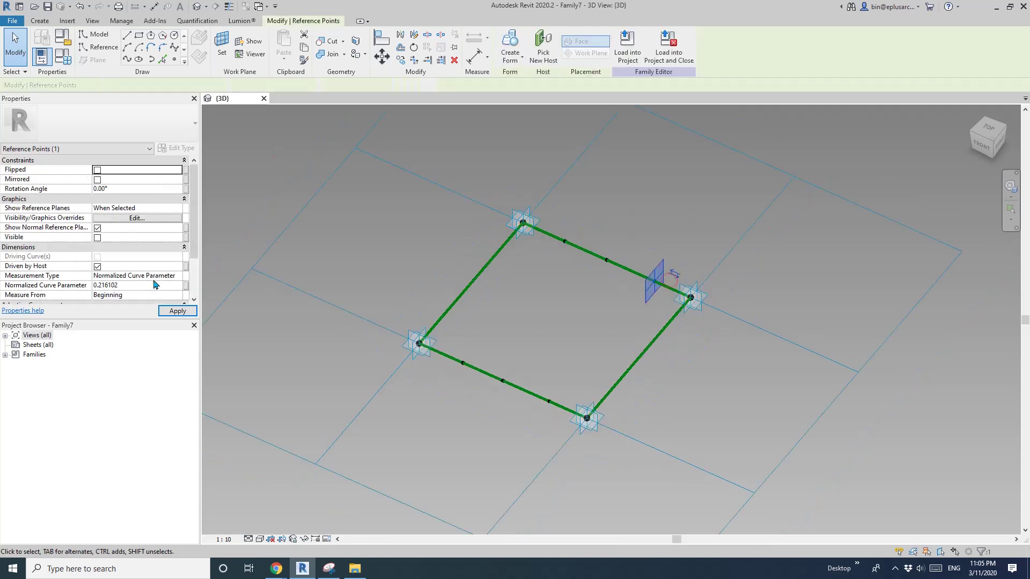
left_click(136, 285)
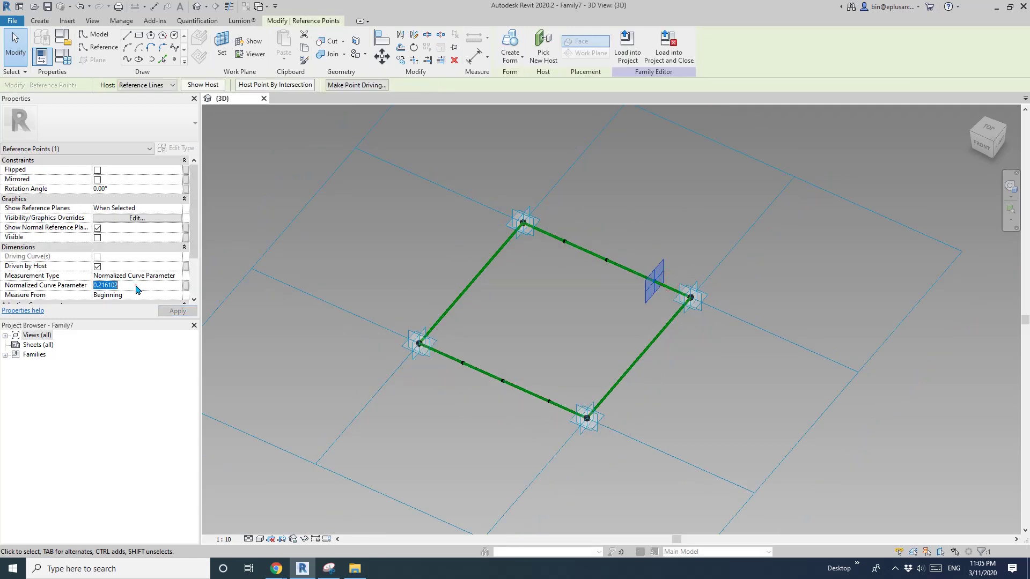
left_click(499, 333)
Step: Set the Normalized Curve Parameter of the front line's two outer reference points to 0.25 and 0.75
left_click(462, 364)
left_click(137, 286)
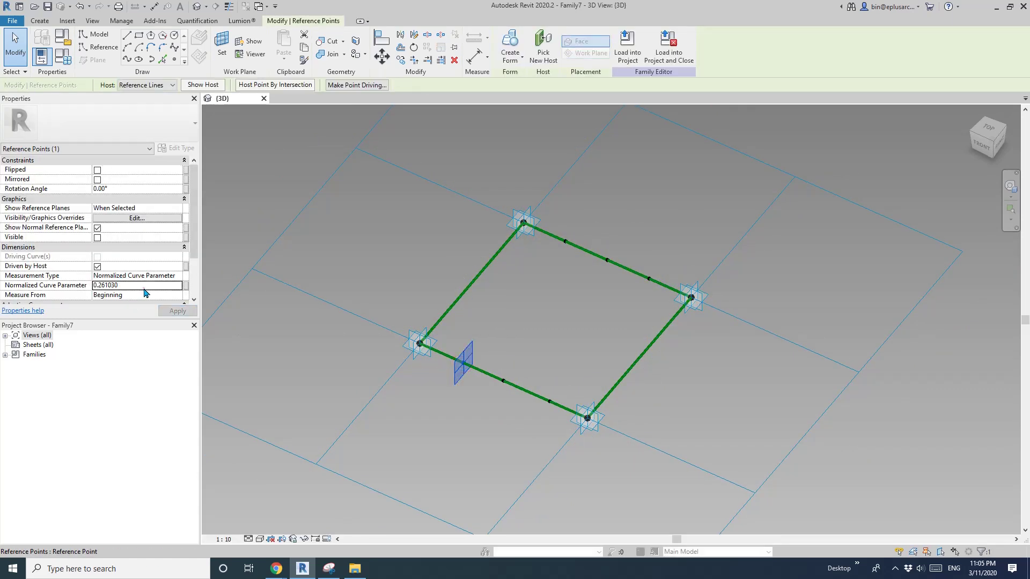
type("0.250000")
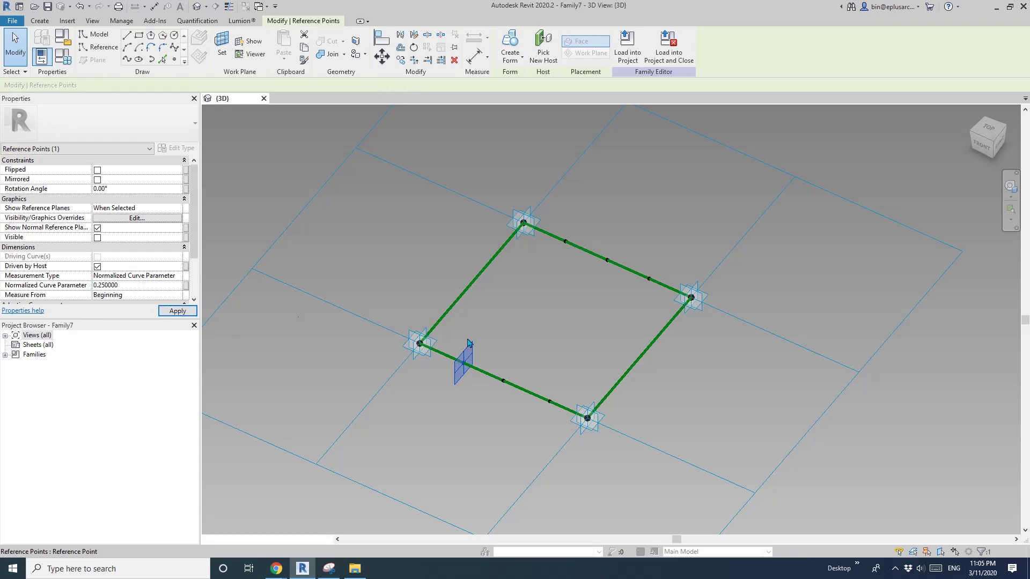
key("Return")
left_click(142, 289)
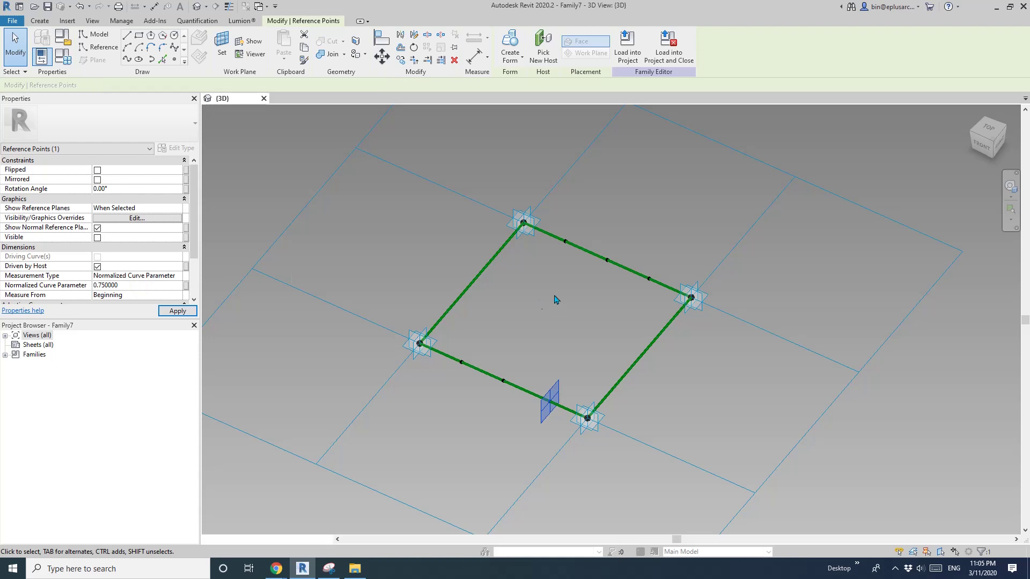
left_click(566, 328)
Step: Draw a vertical 180° reference arc of radius 125 centred on the back line's first quarter point, ending at the corner and the midpoint
middle_click_drag(567, 329, 505, 333, "shift")
scroll(568, 291, "up", 2)
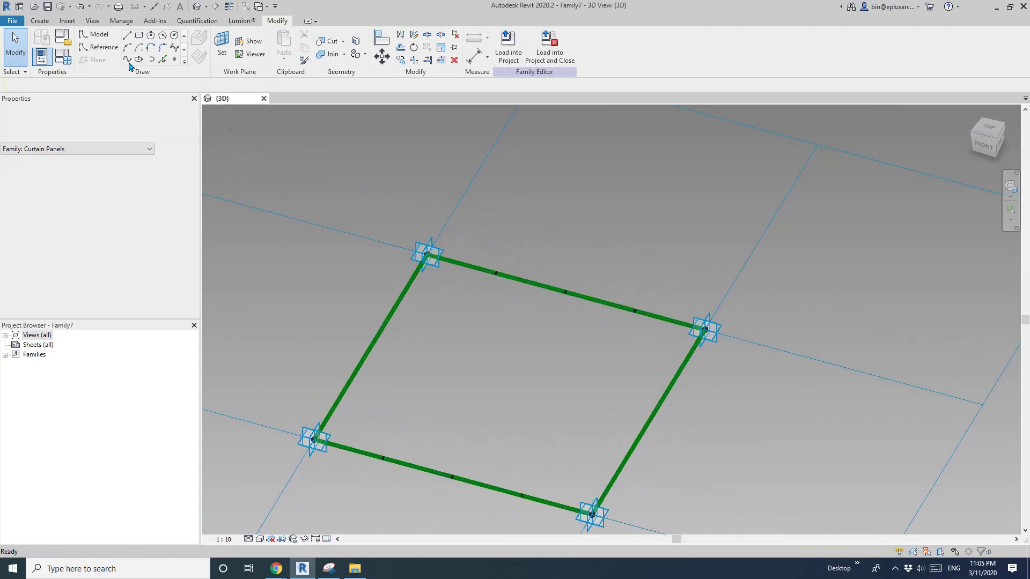
left_click(98, 47)
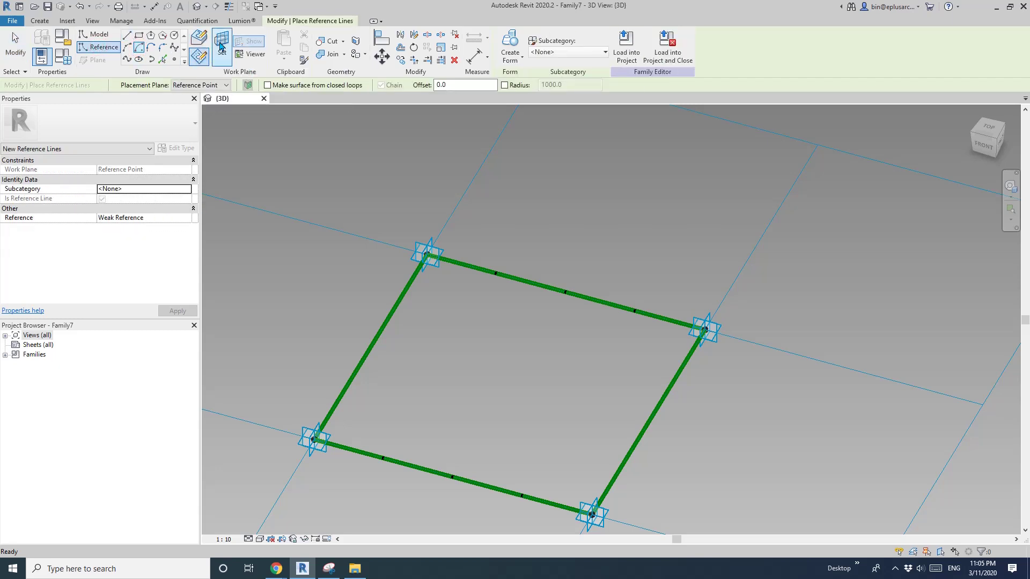
key("Escape")
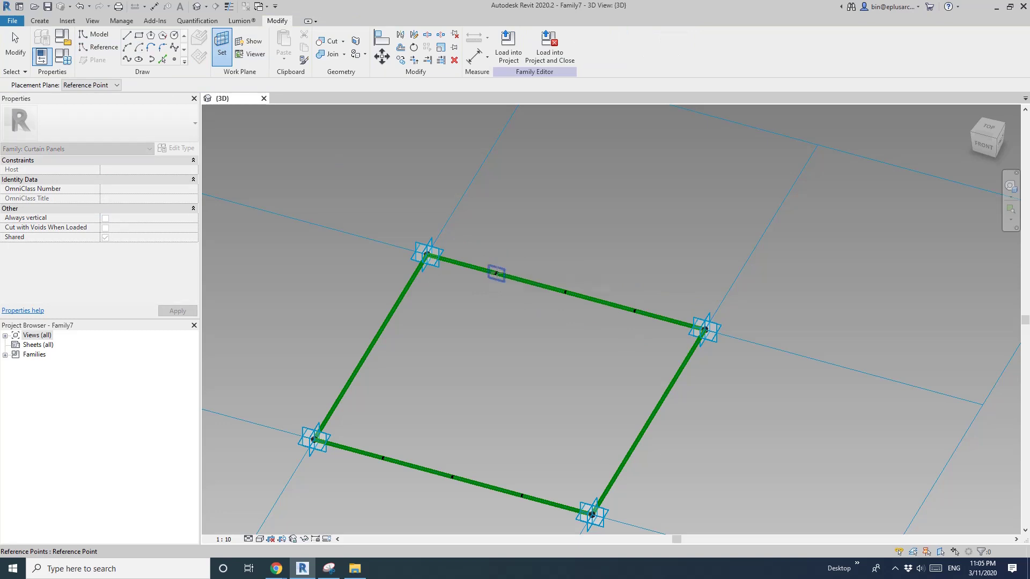
left_click(497, 273)
left_click(497, 274)
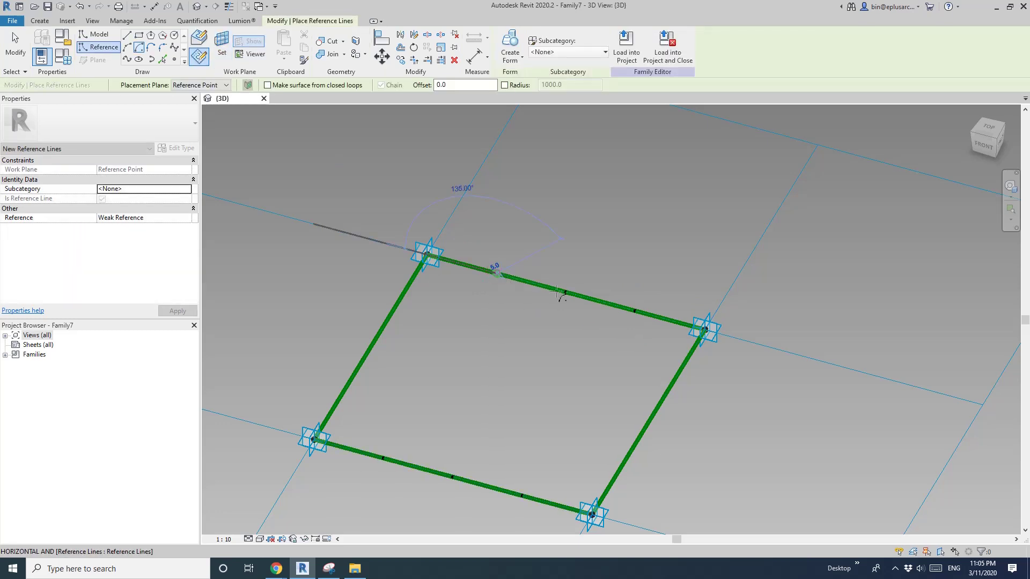
left_click(565, 293)
left_click(433, 248)
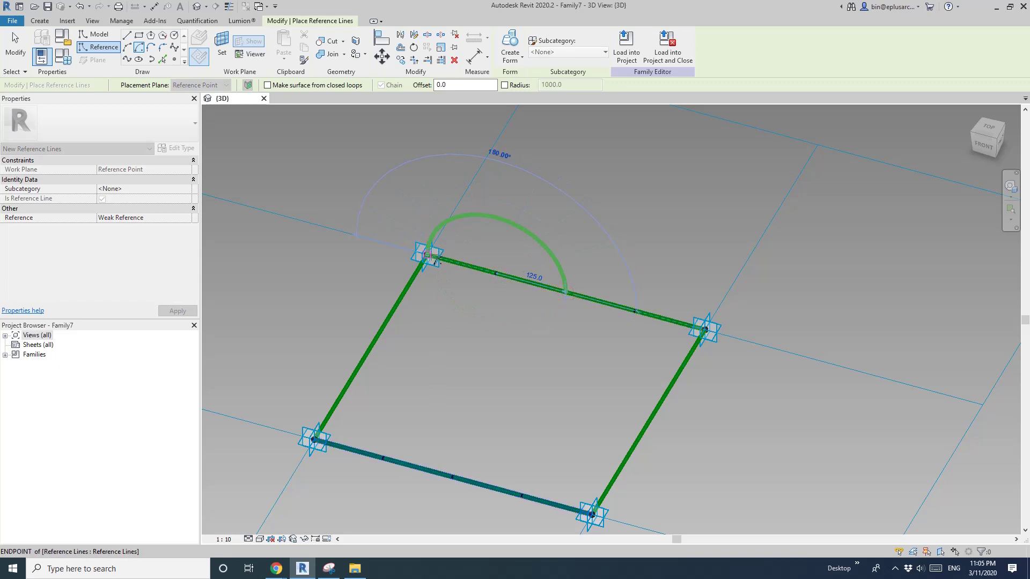
middle_click_drag(597, 281, 586, 267, "shift")
Step: Make the arc's radius dimension permanent and label it with a new instance parameter named R1
left_click(523, 267)
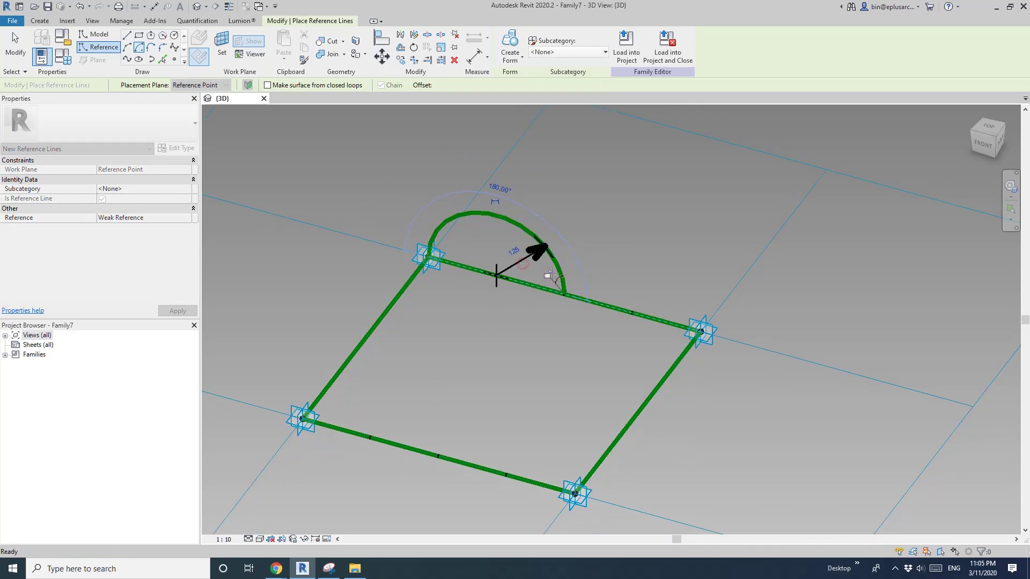
left_click(609, 45)
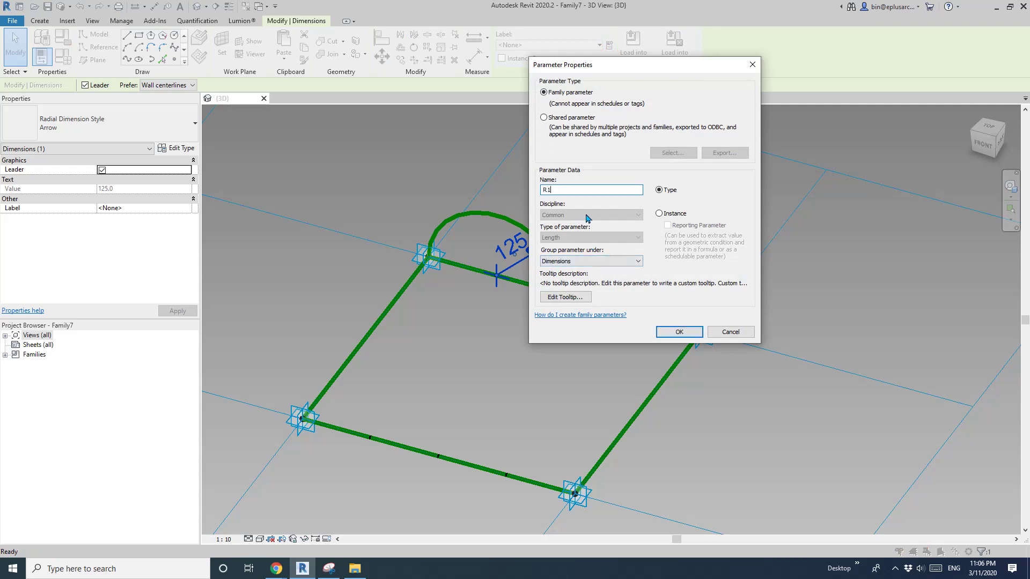
left_click(660, 214)
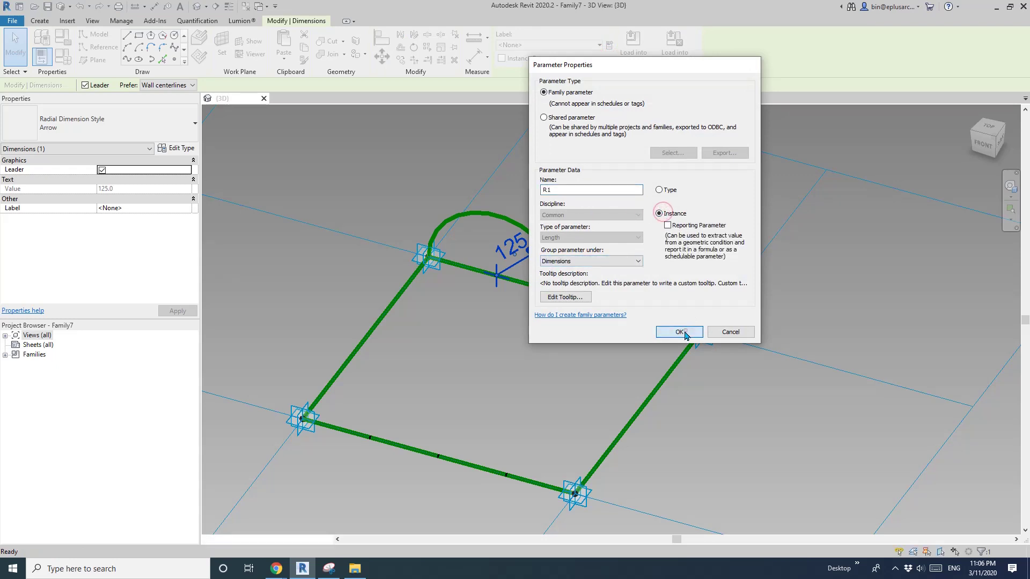
left_click(679, 332)
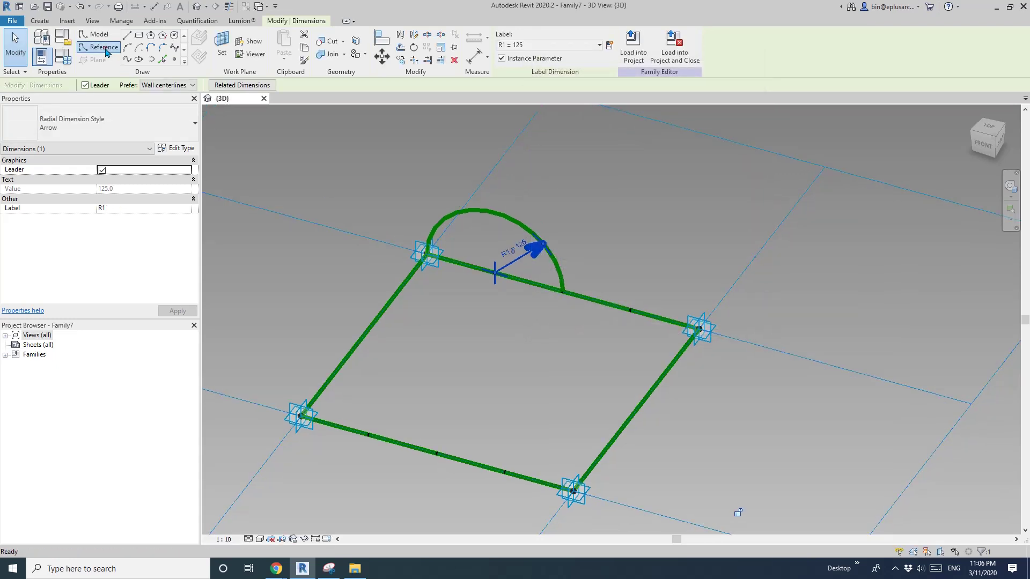
Step: Draw a downward 180° reference arc of radius 125 centred on the back line's other quarter point, from the line's midpoint to the corner
left_click(98, 47)
left_click(140, 49)
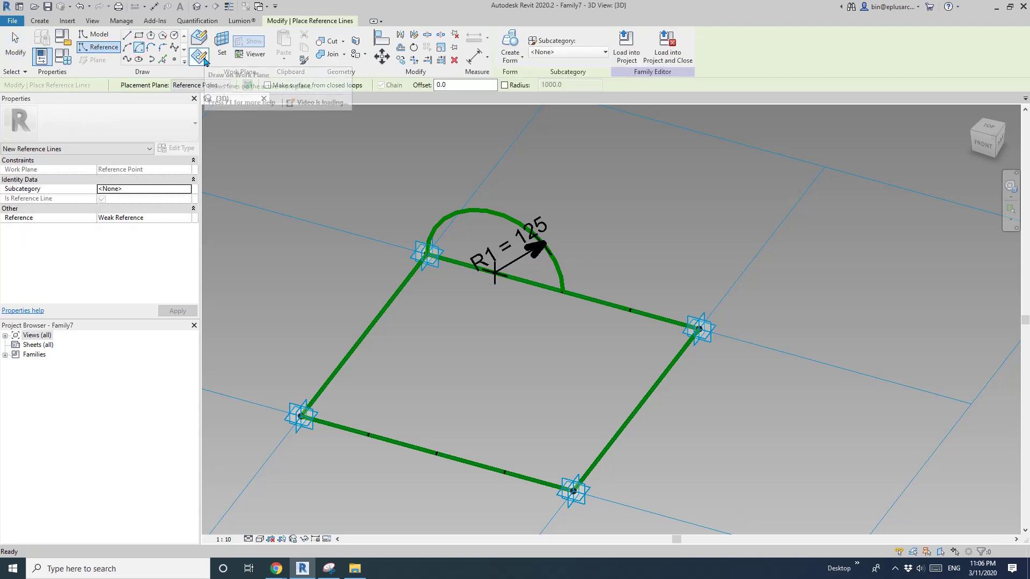
left_click(222, 45)
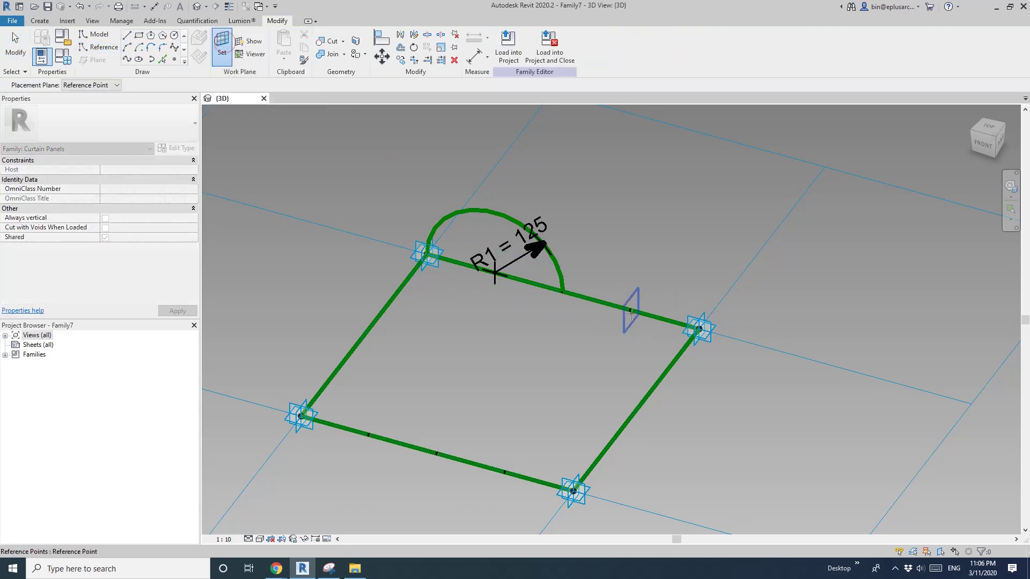
left_click(631, 310)
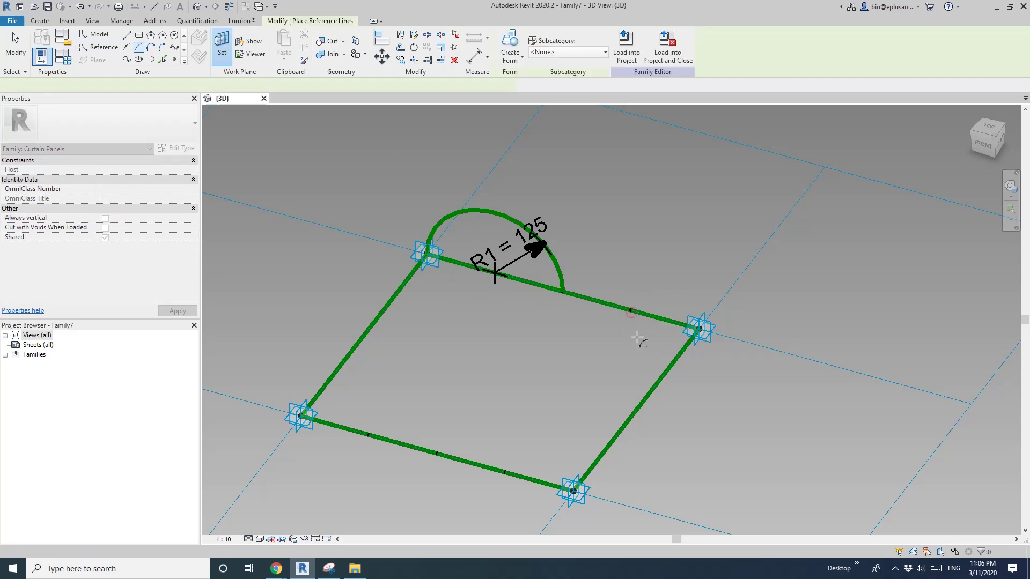
left_click(631, 310)
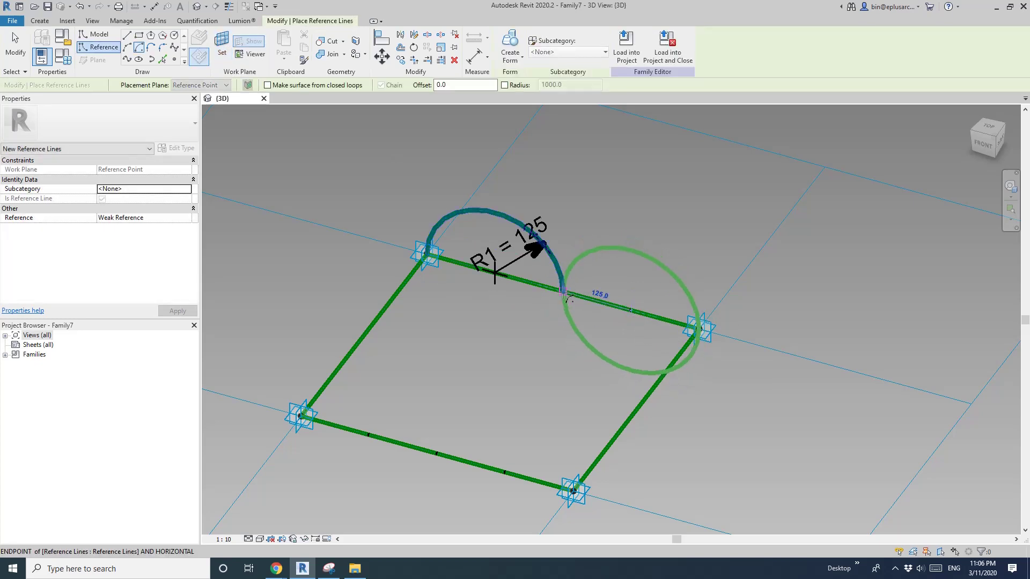
left_click(562, 292)
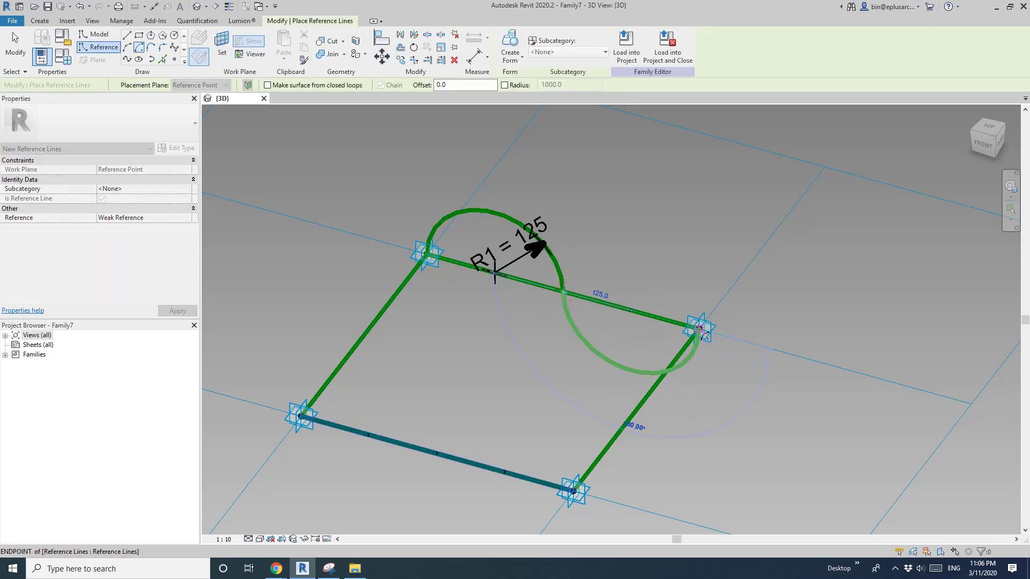
left_click(700, 329)
key("Escape")
key("Escape")
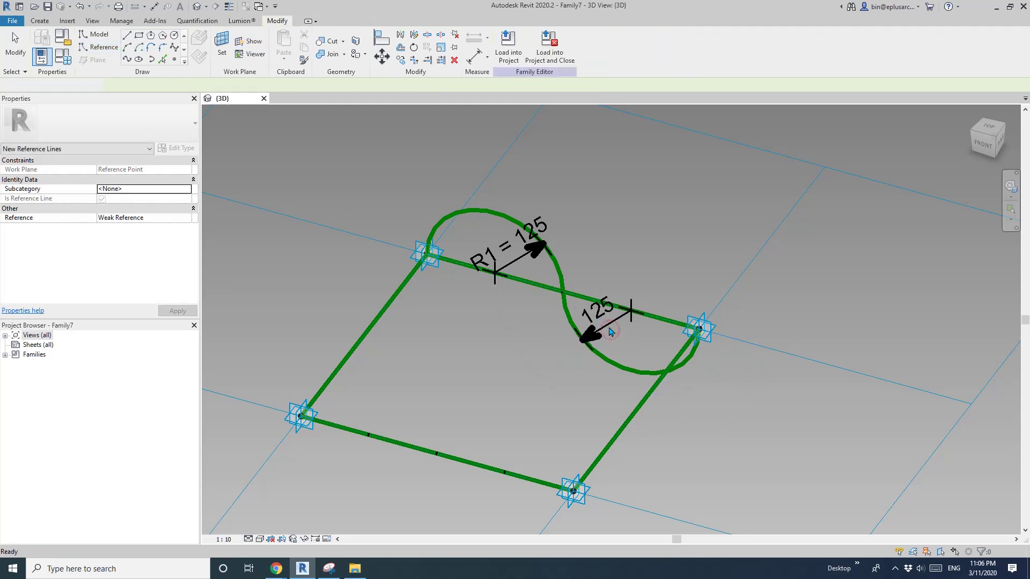
Step: Label the second arc's radius dimension with the existing parameter R1
left_click(608, 325)
left_click(575, 45)
type("R1")
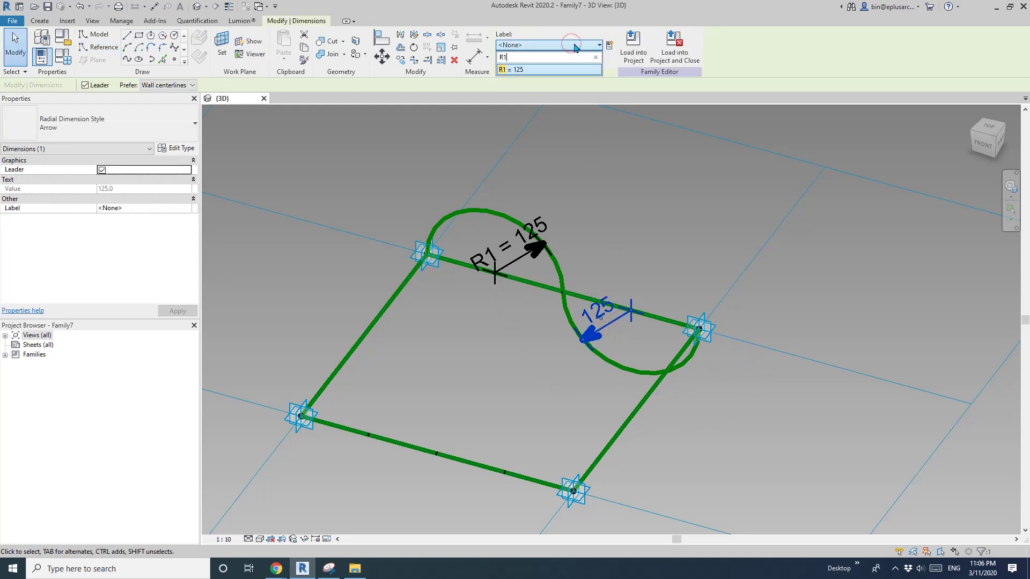
left_click(525, 73)
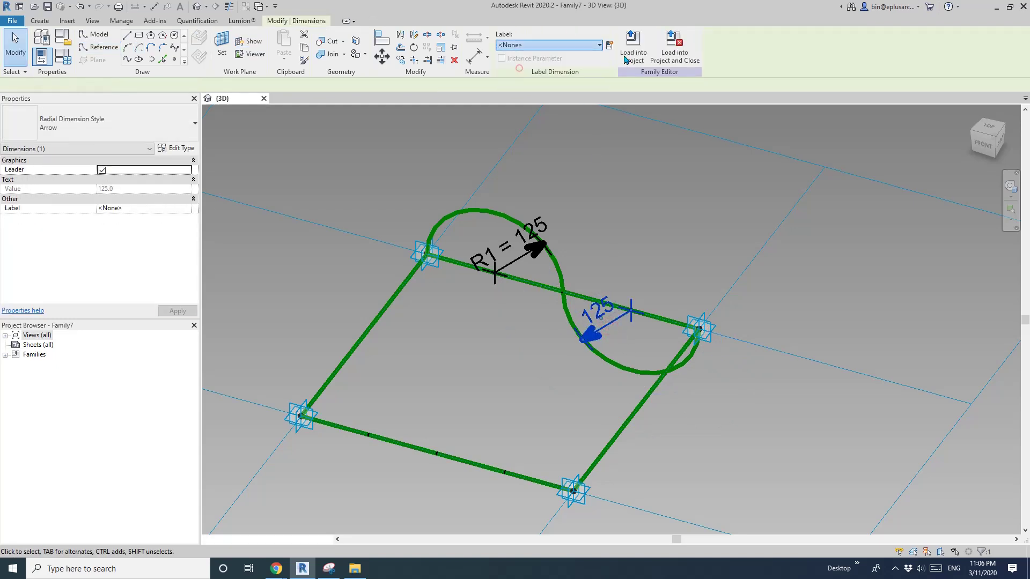
left_click(619, 181)
Step: Open the Level 1 floor plan and set its view scale to 1:10
scroll(619, 184, "down", 3)
middle_click_drag(622, 276, 444, 400, "shift")
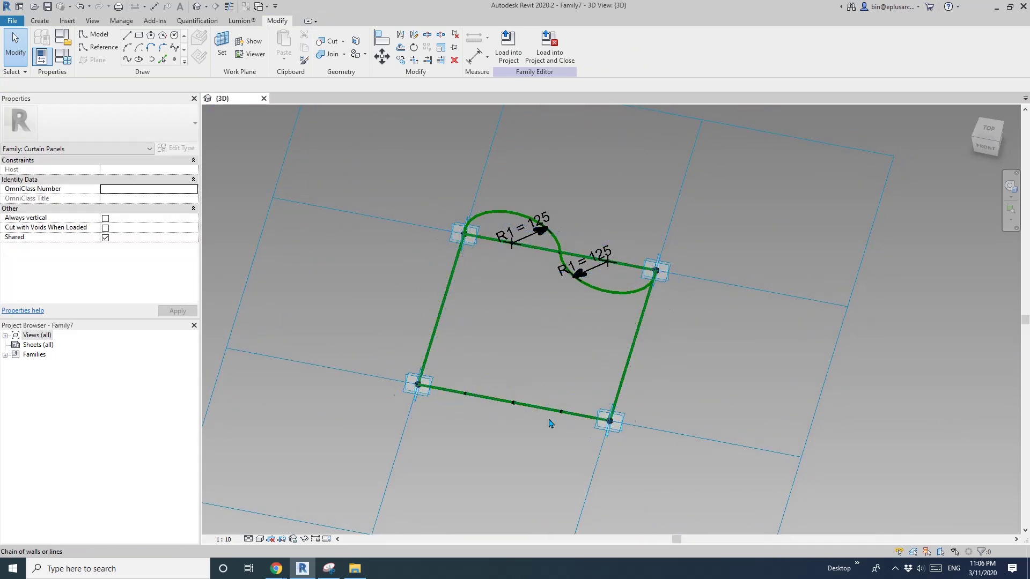
middle_click_drag(552, 396, 557, 405)
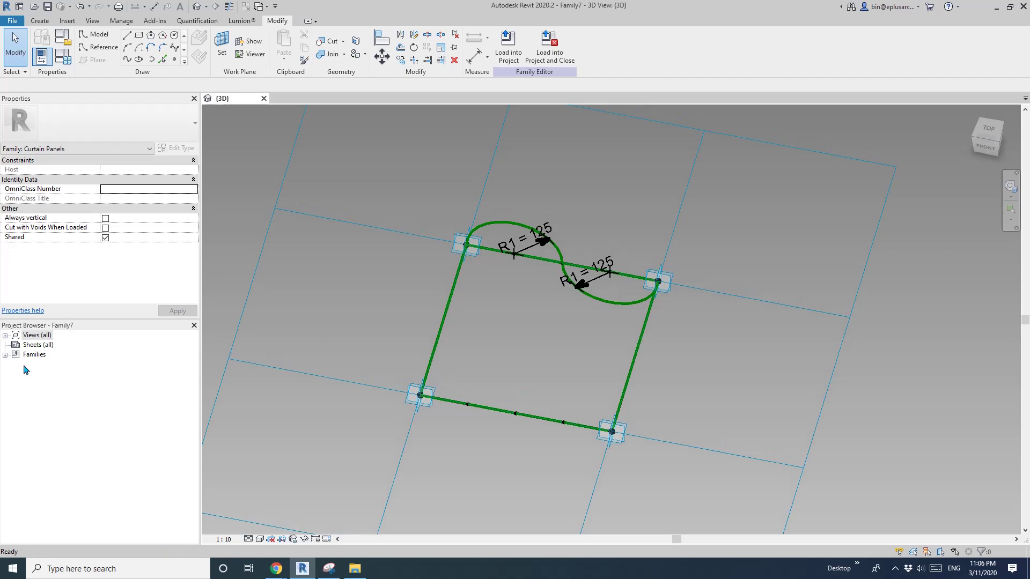
left_click(5, 335)
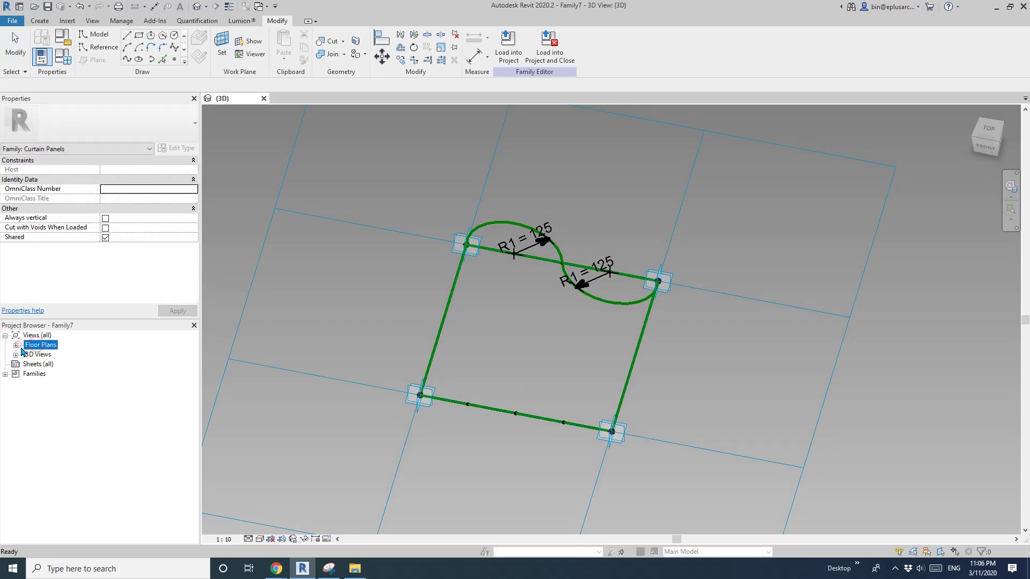
double_click(44, 355)
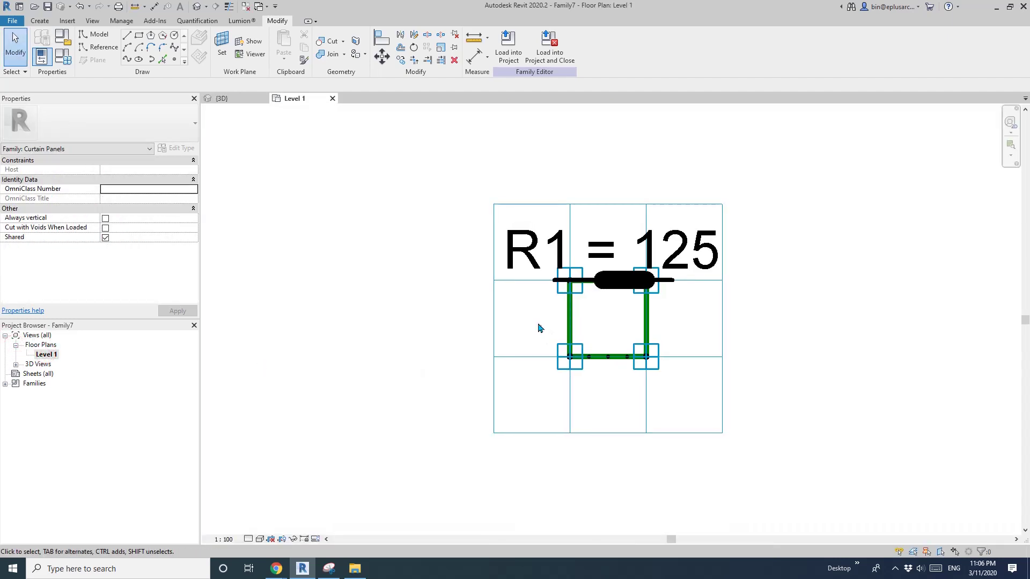
middle_click_drag(605, 323, 554, 328)
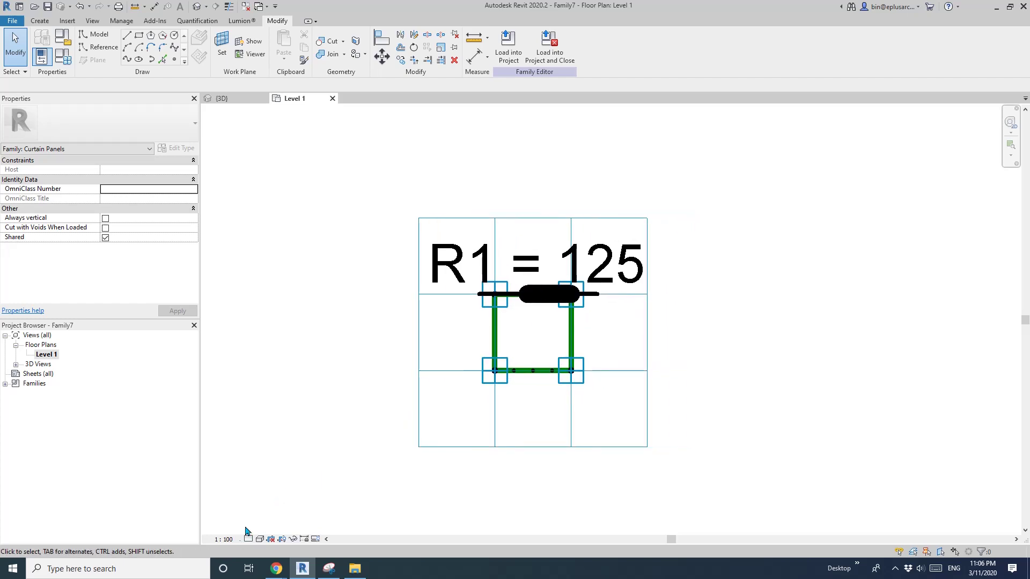
left_click(224, 539)
left_click(240, 420)
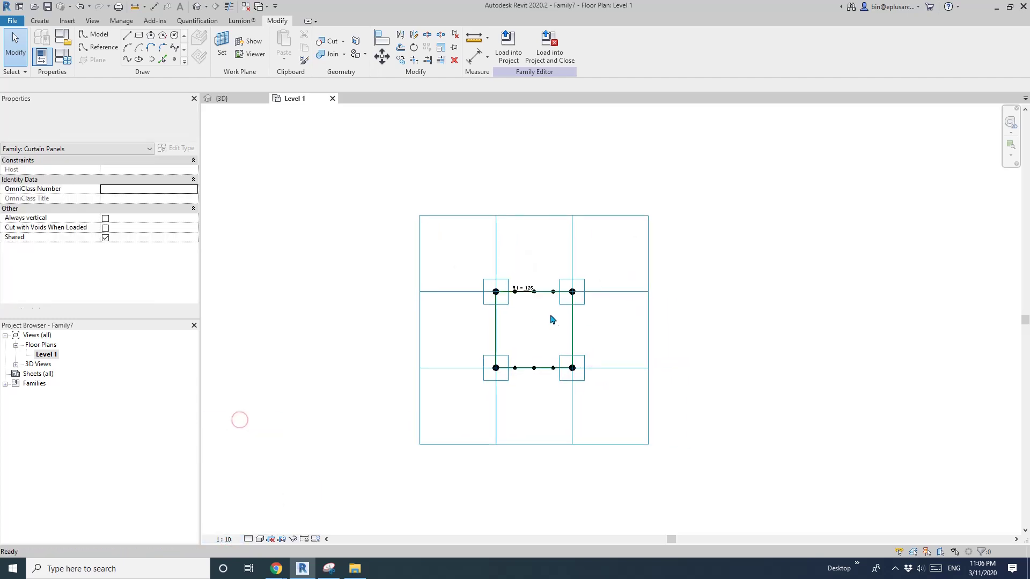
scroll(552, 319, "up", 2)
key("d")
key("i")
scroll(574, 274, "up", 2)
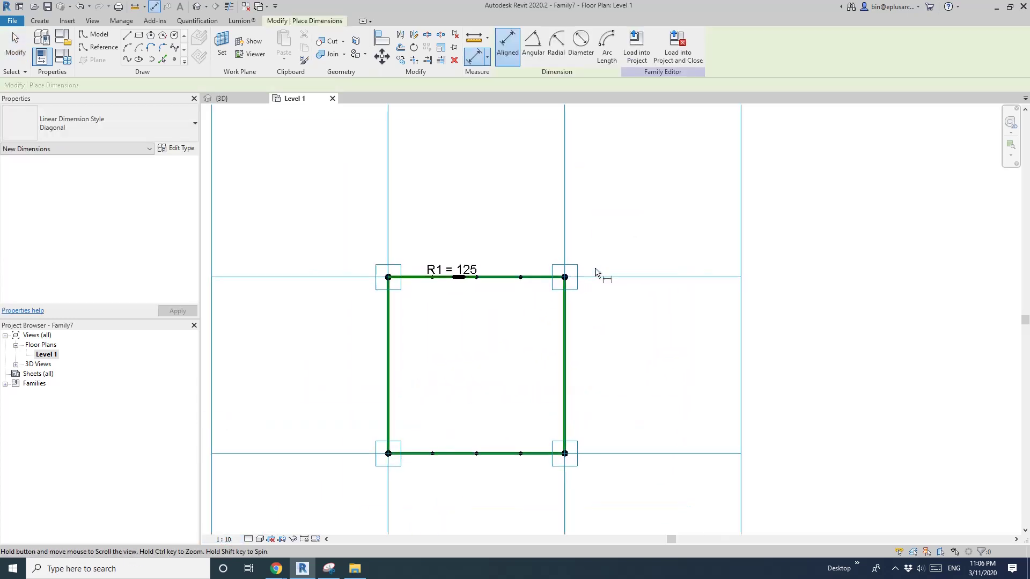
middle_click_drag(573, 290, 633, 281)
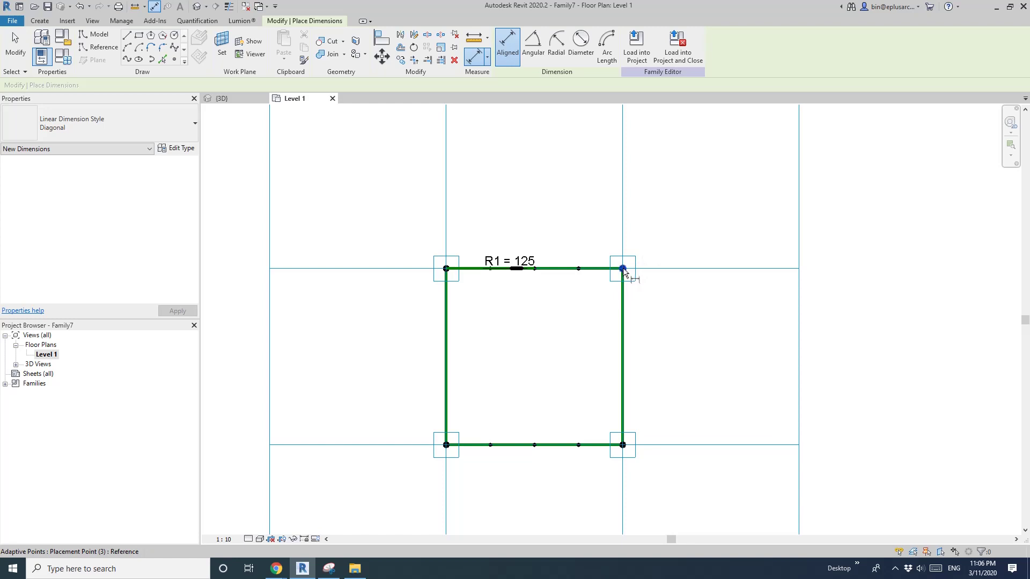
left_click(623, 269)
left_click(447, 270)
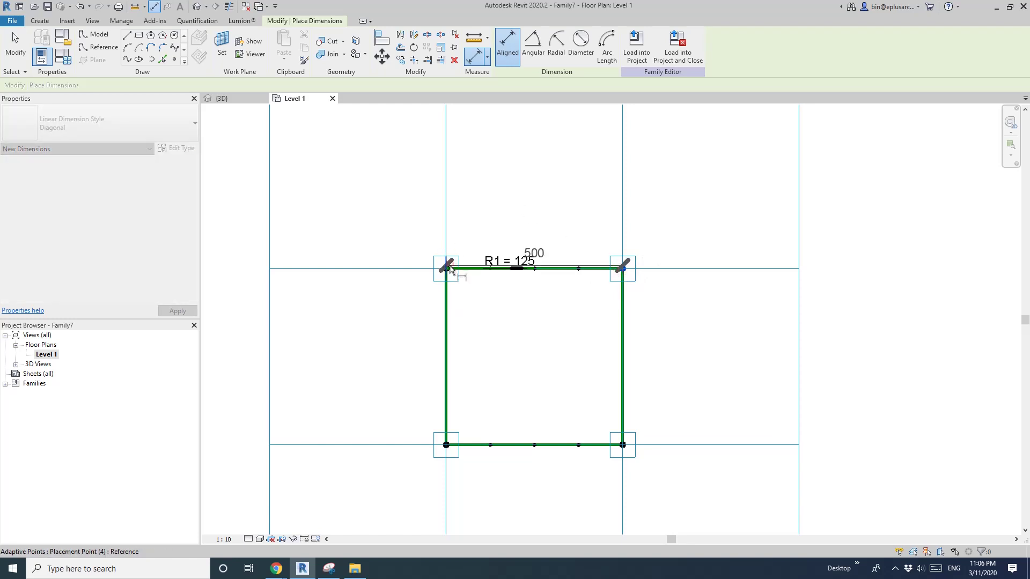
key("Escape")
key("Escape")
scroll(454, 244, "down", 1)
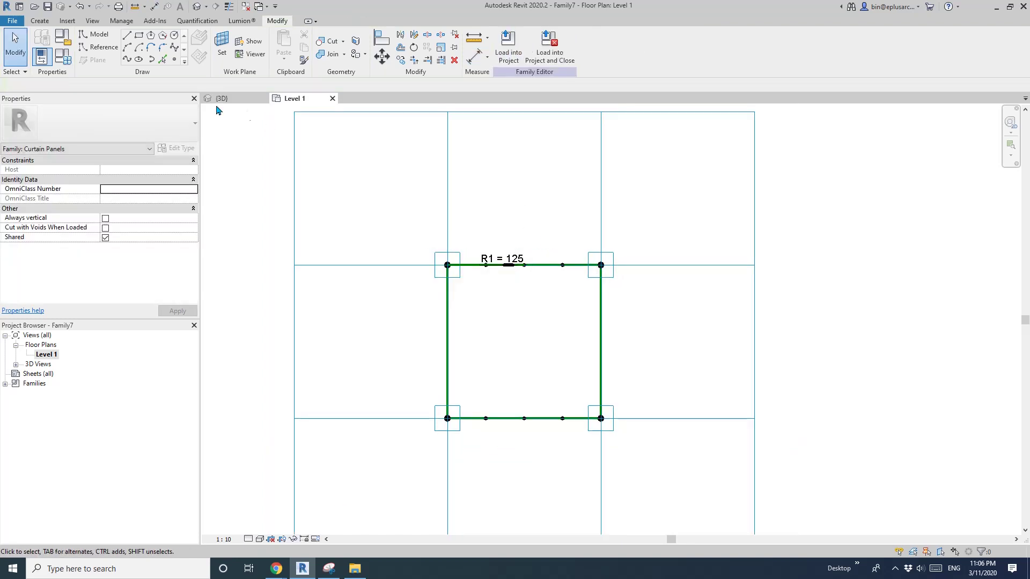
Step: Place aligned dimensions between the two back corner points and between the two front corner points, outside the square
key("d")
key("i")
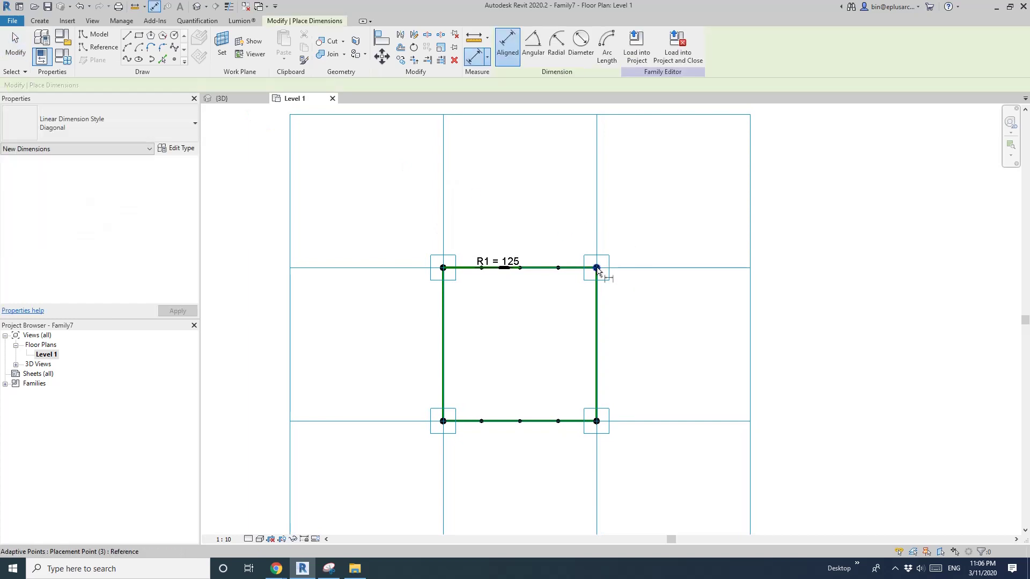
left_click(600, 265)
left_click(483, 220)
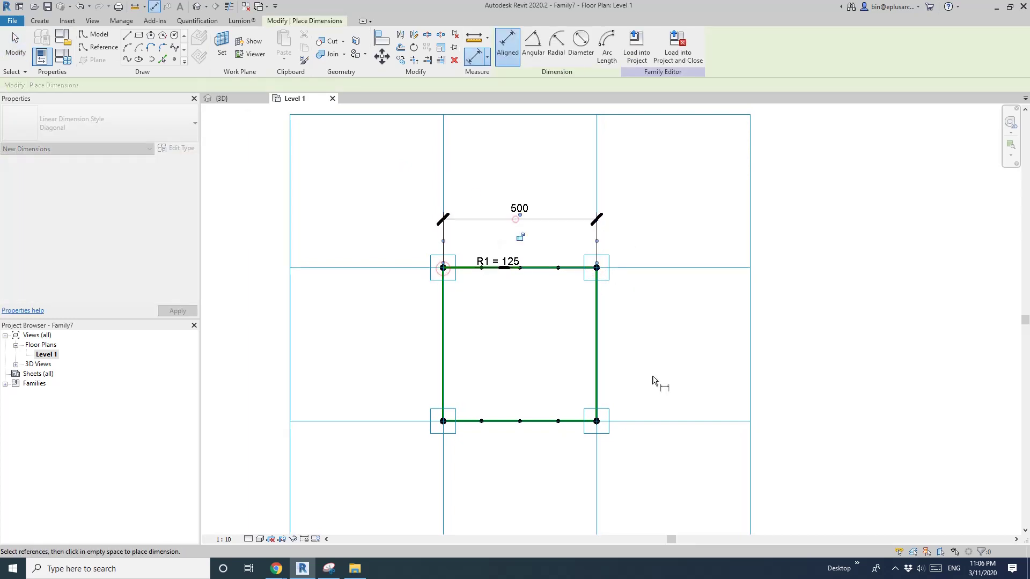
left_click(444, 423)
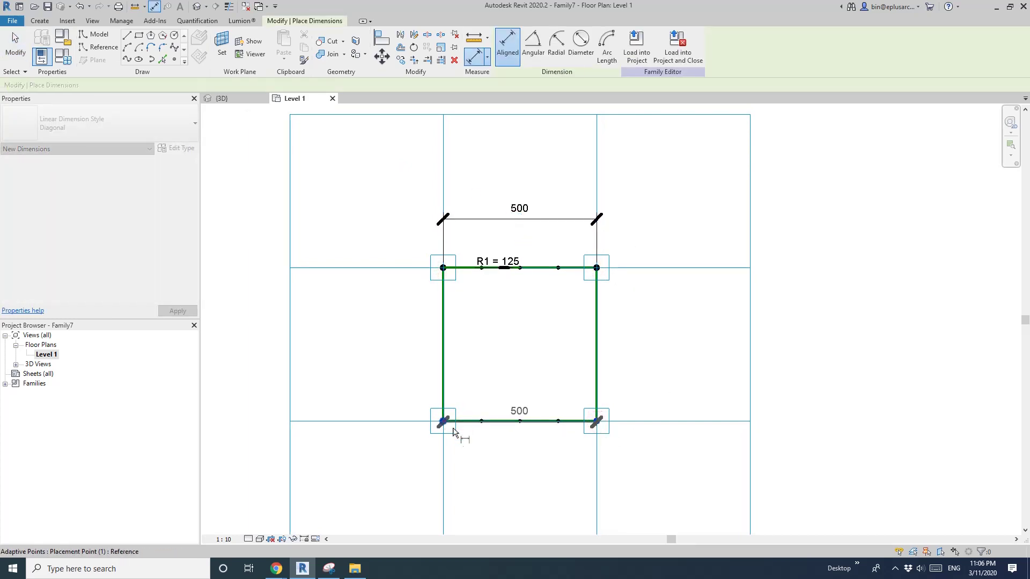
left_click(519, 461)
key("Escape")
key("Escape")
Step: Label the back width dimension with a new instance reporting parameter named W1
left_click(520, 214)
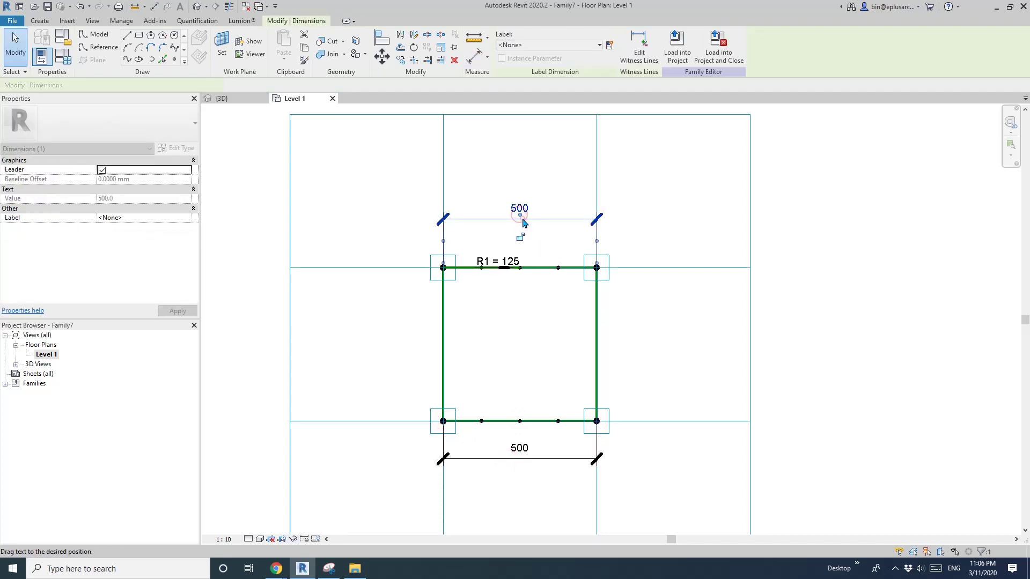
left_click(609, 45)
type("R")
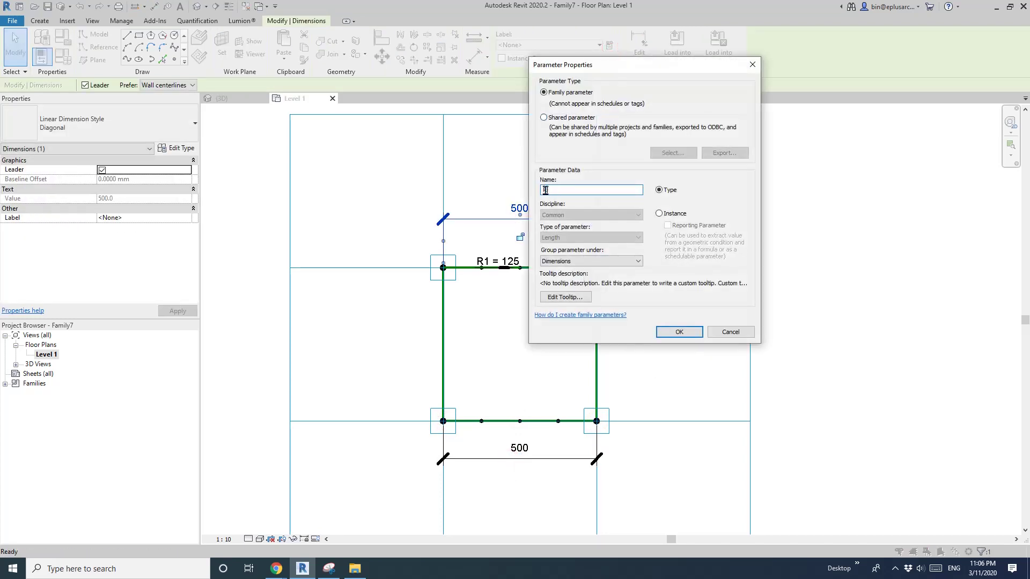
left_click(668, 214)
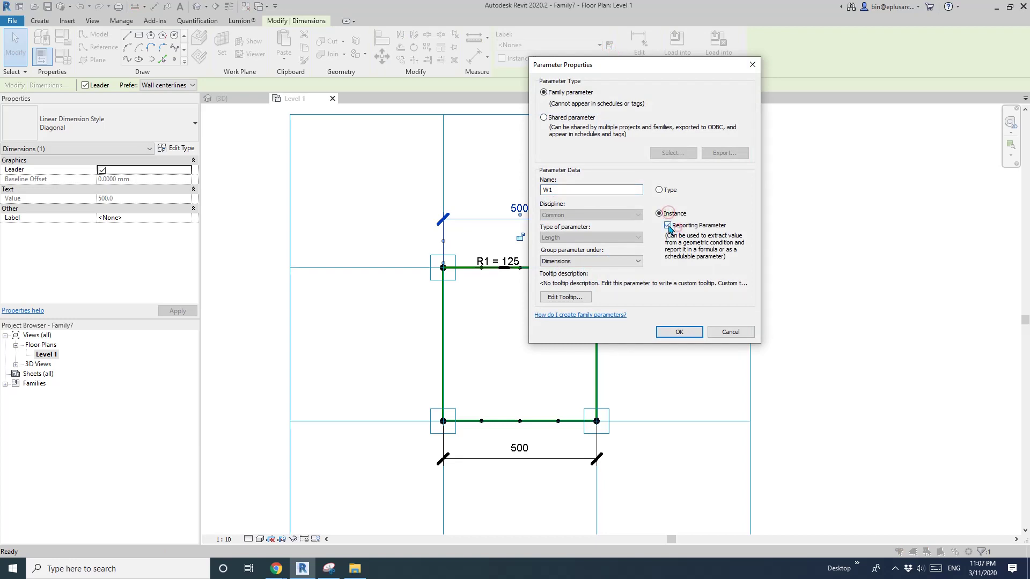
left_click(680, 332)
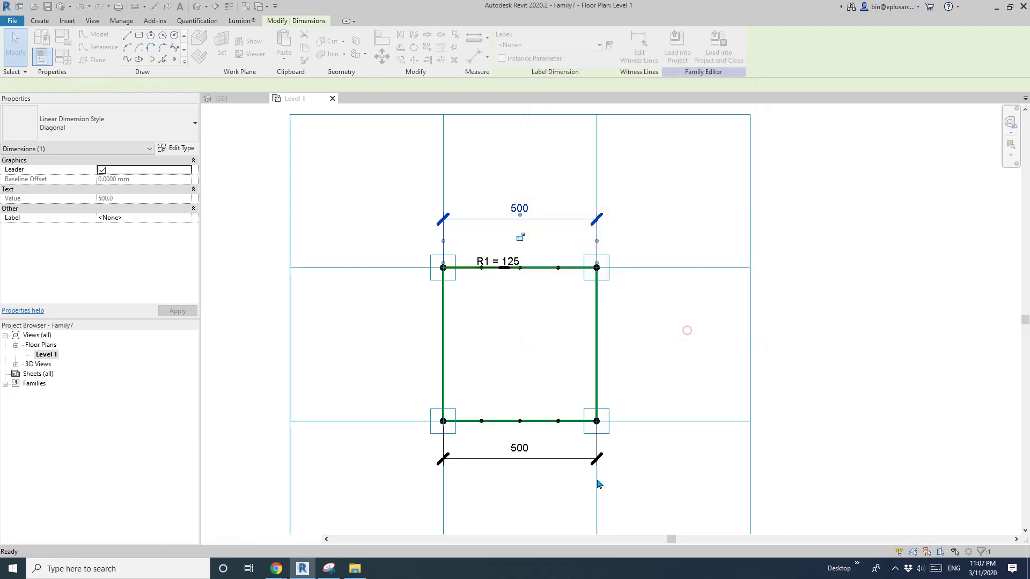
Step: Label the front width dimension with a new instance reporting parameter named W2
left_click(542, 408)
left_click(540, 461)
left_click(609, 44)
type("W2")
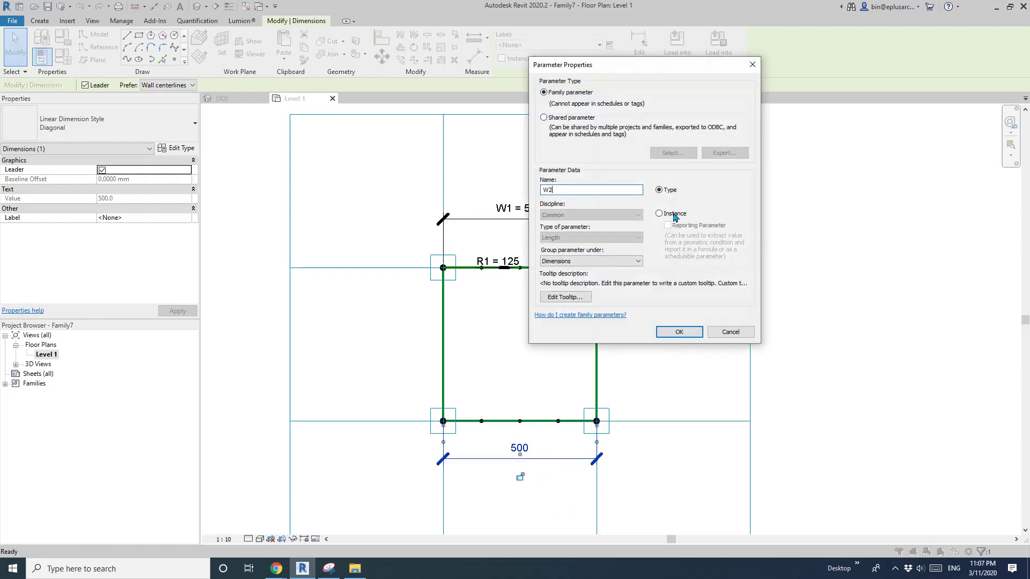
left_click(673, 214)
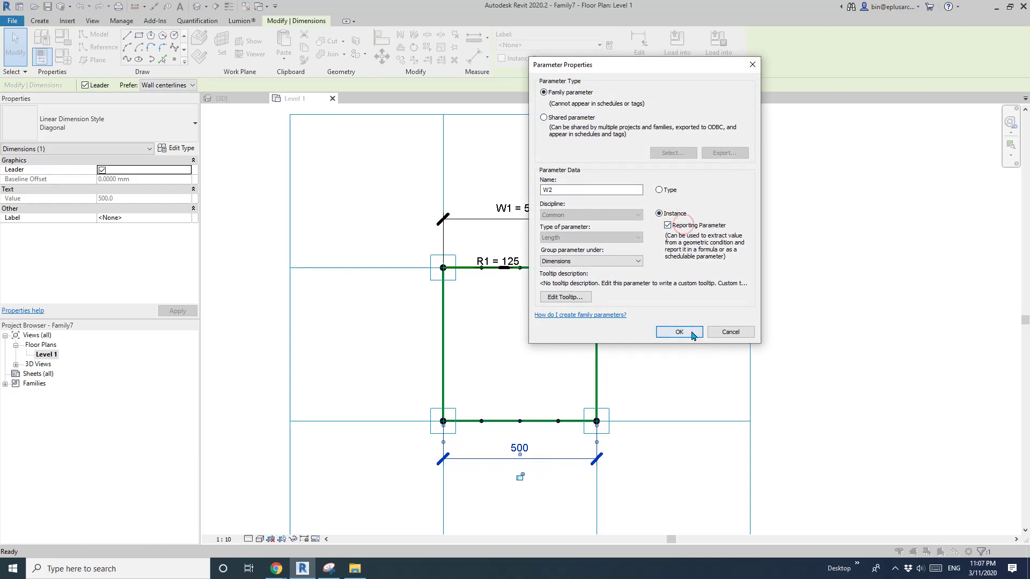
left_click(679, 332)
left_click(761, 328)
Step: Return to the 3D view and set the formula of parameter R1 to W1/4 in the family types
left_click(197, 6)
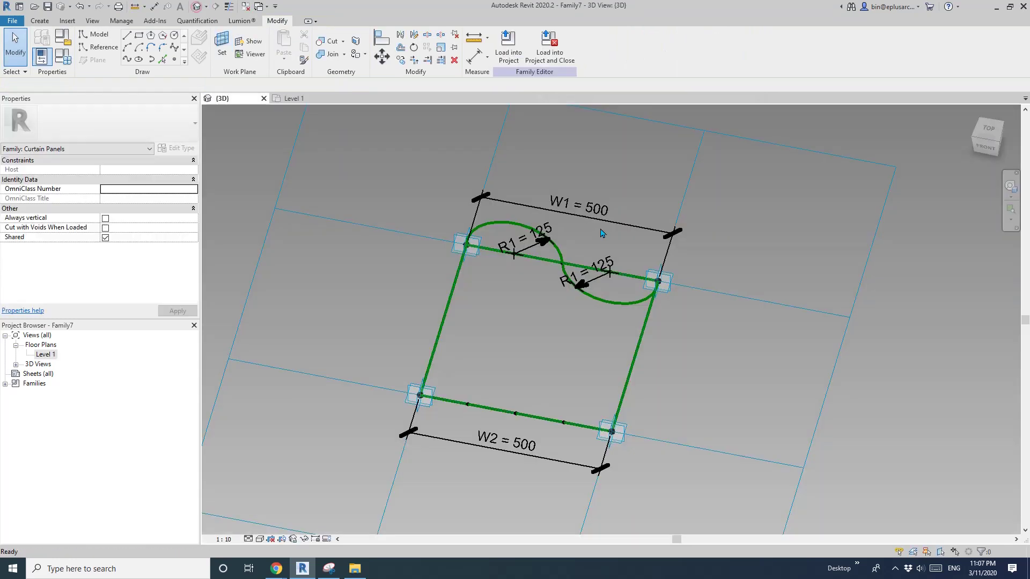
middle_click_drag(602, 233, 638, 355, "shift")
scroll(626, 351, "up", 1)
middle_click_drag(622, 266, 654, 269)
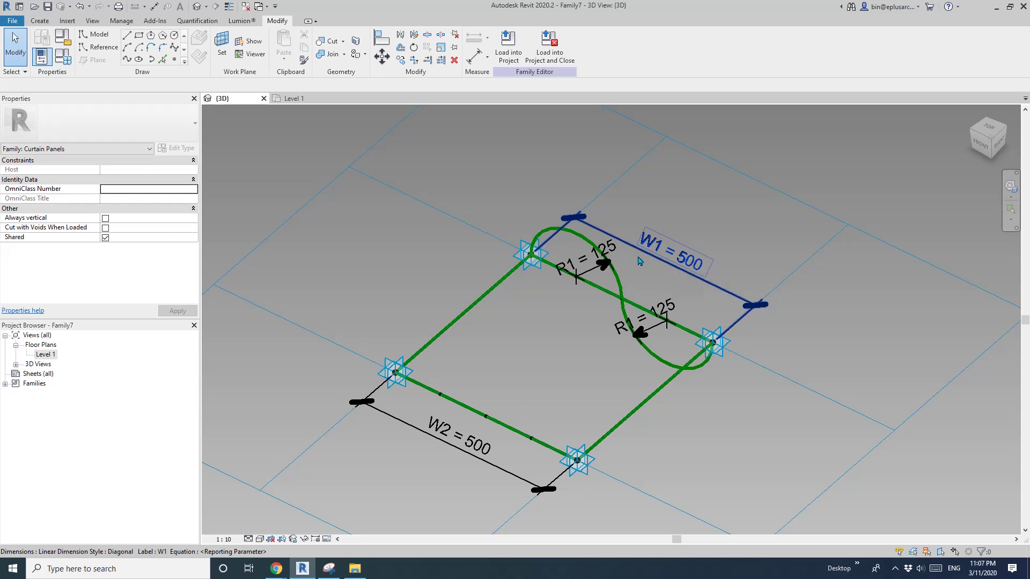
left_click(64, 57)
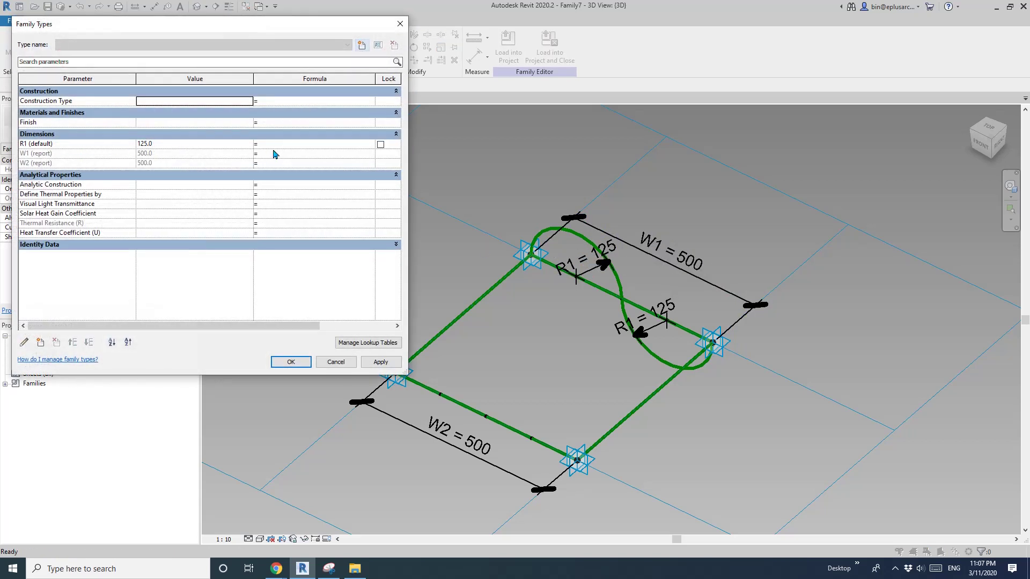
left_click(275, 145)
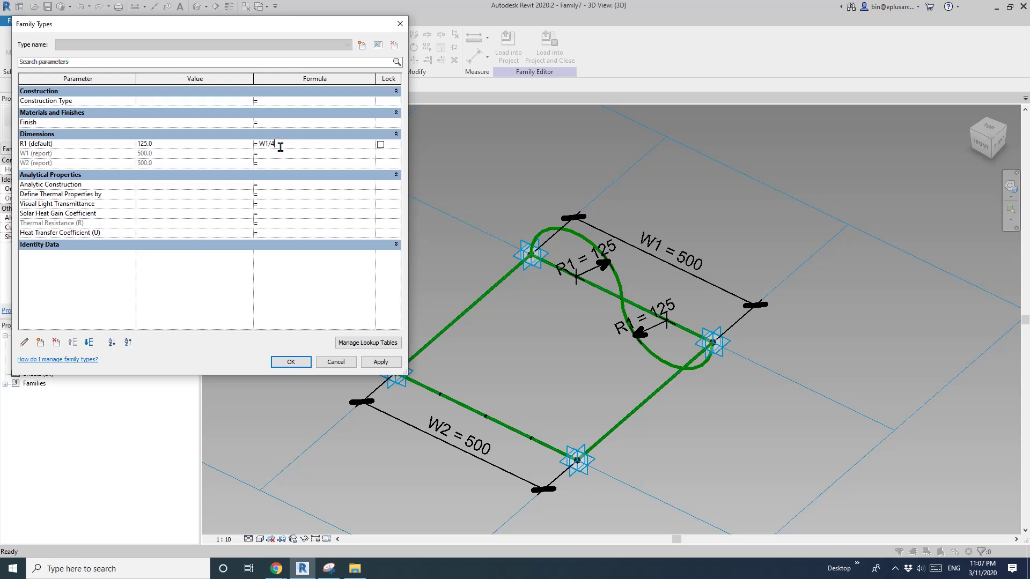
left_click(291, 362)
Step: Set the tile pattern grid's horizontal spacing to 600 to test the arcs' parametric radius
scroll(571, 340, "down", 3)
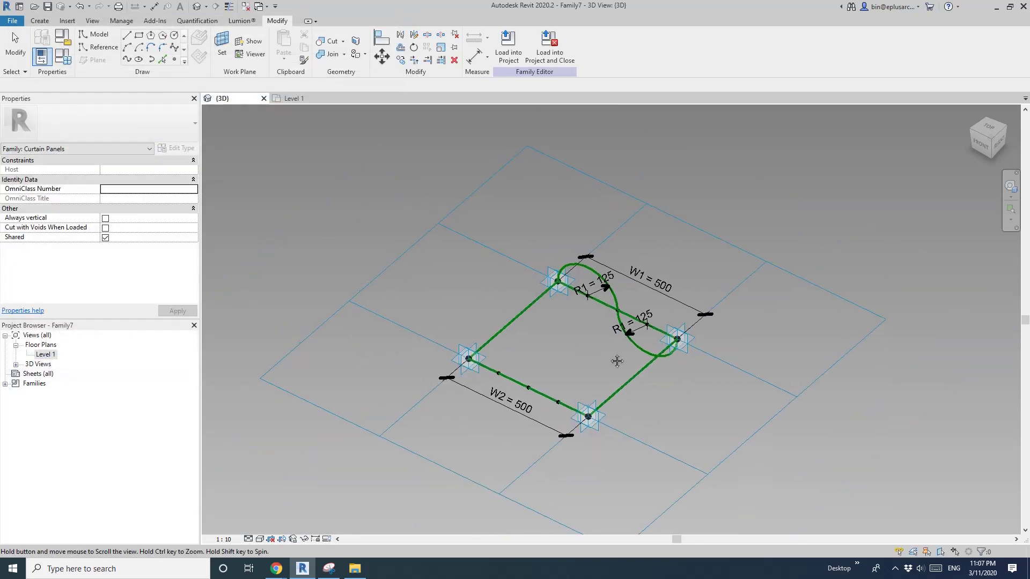
left_click(748, 257)
left_click(148, 170)
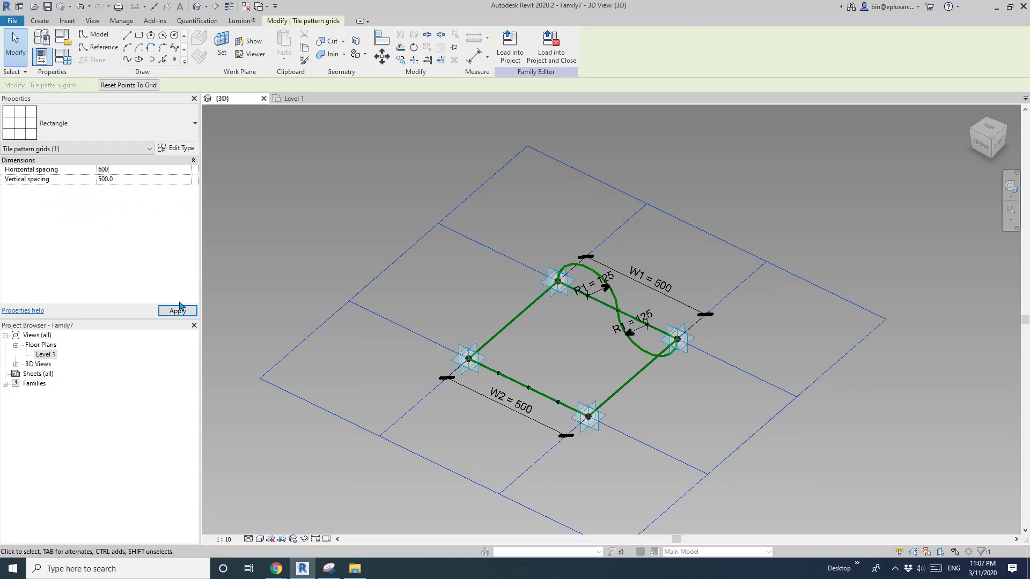
left_click(177, 311)
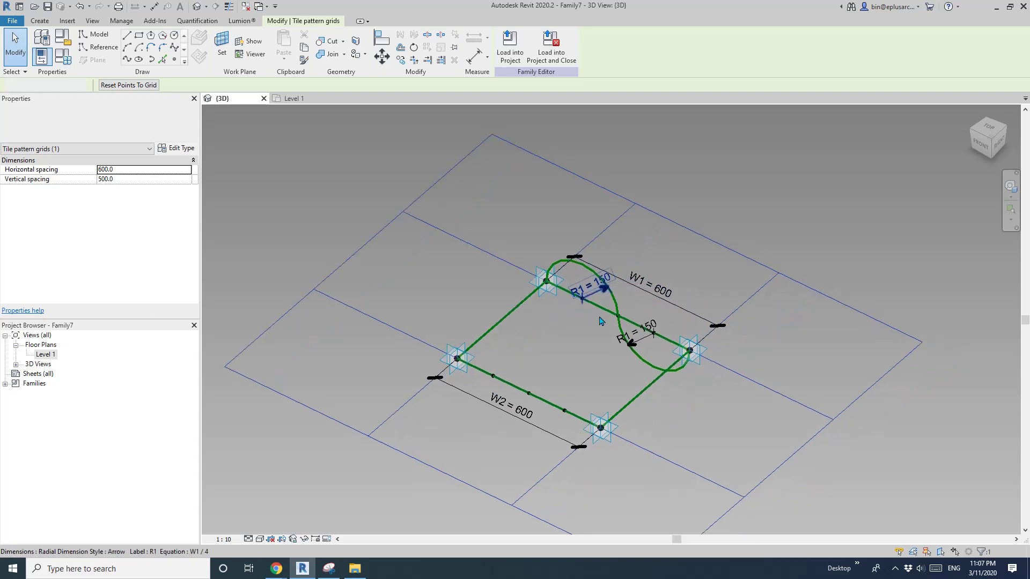
left_click(574, 295)
scroll(544, 306, "up", 4)
scroll(543, 306, "up", 5)
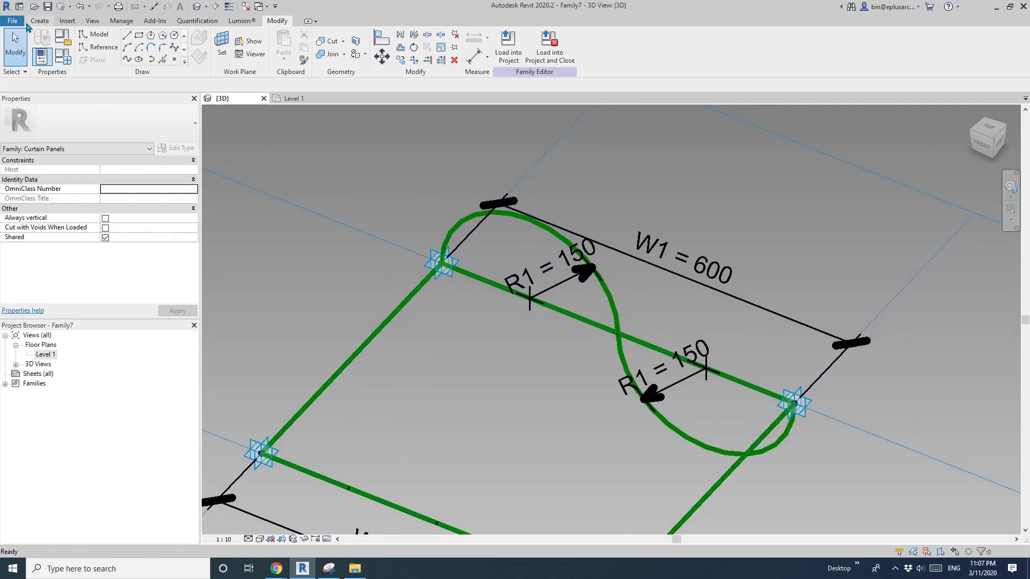
Step: Add an instance length parameter named Thickness to the family types and set its value to 30
left_click(13, 20)
left_click(40, 20)
left_click(40, 21)
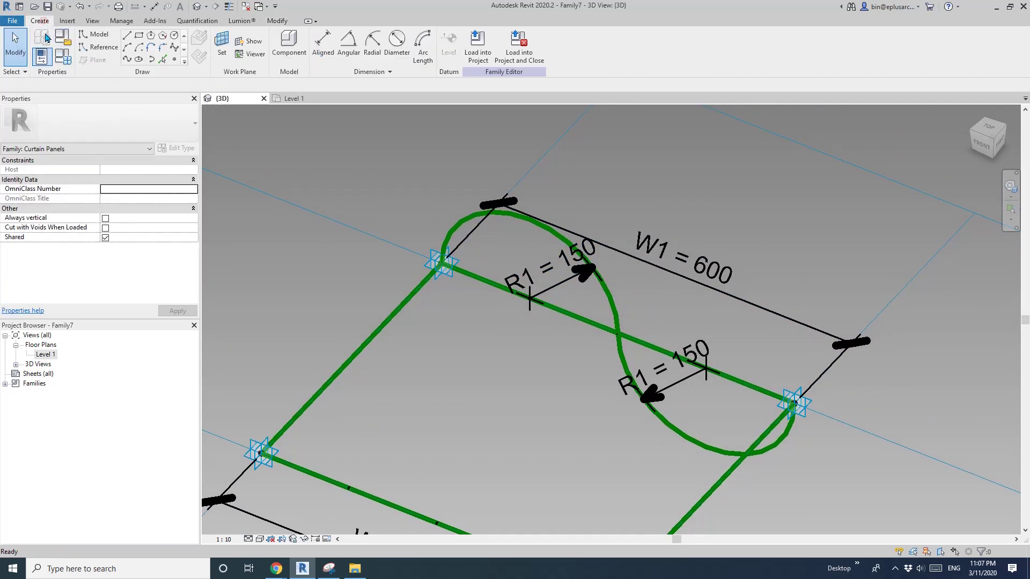
left_click(62, 58)
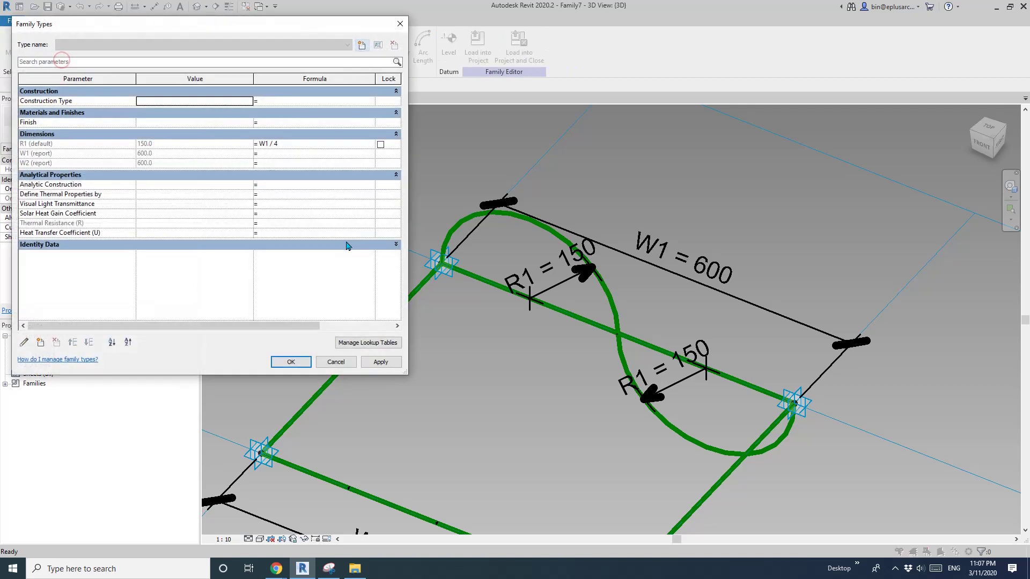
left_click(40, 343)
type("t")
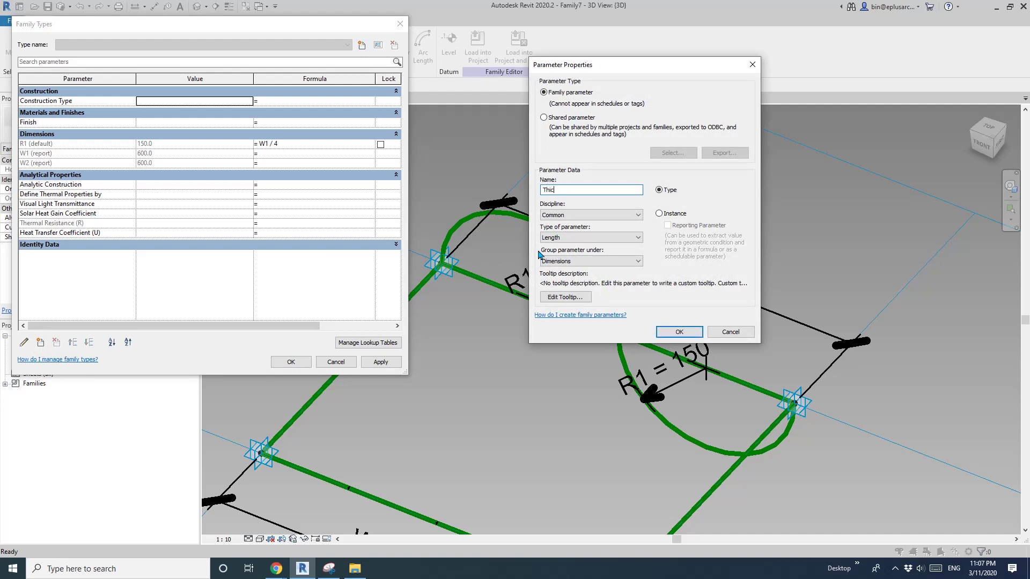
left_click(671, 214)
left_click(675, 333)
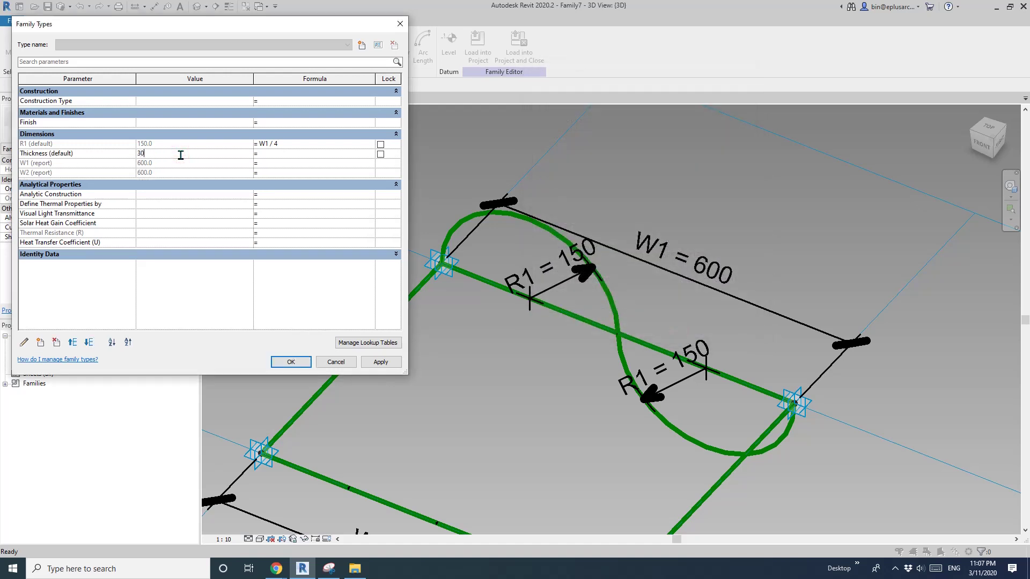
left_click(290, 362)
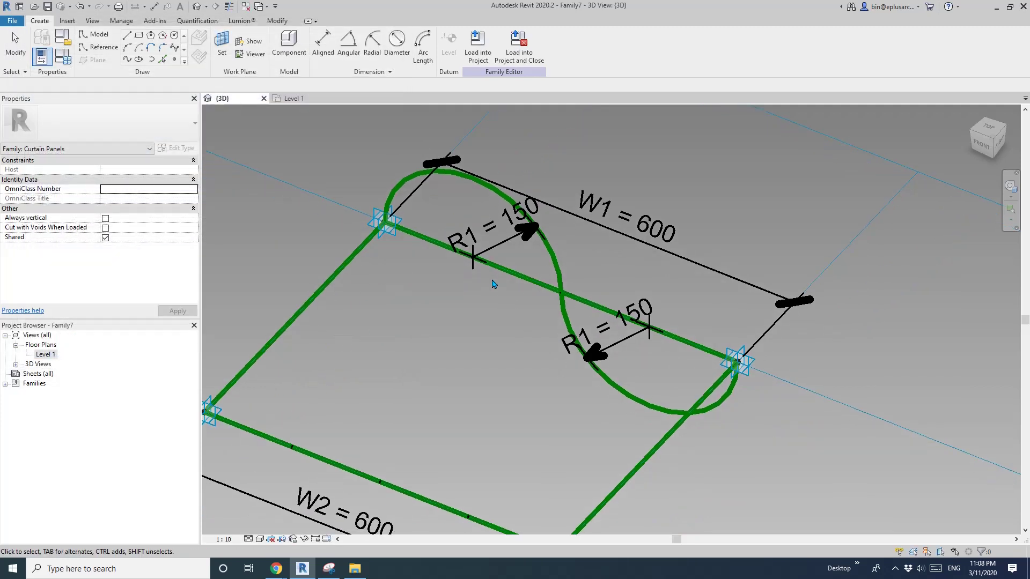
Step: Draw a semicircular reference arc of about 200 radius outside the upper R1 arc, on its centre point's work plane
left_click(110, 52)
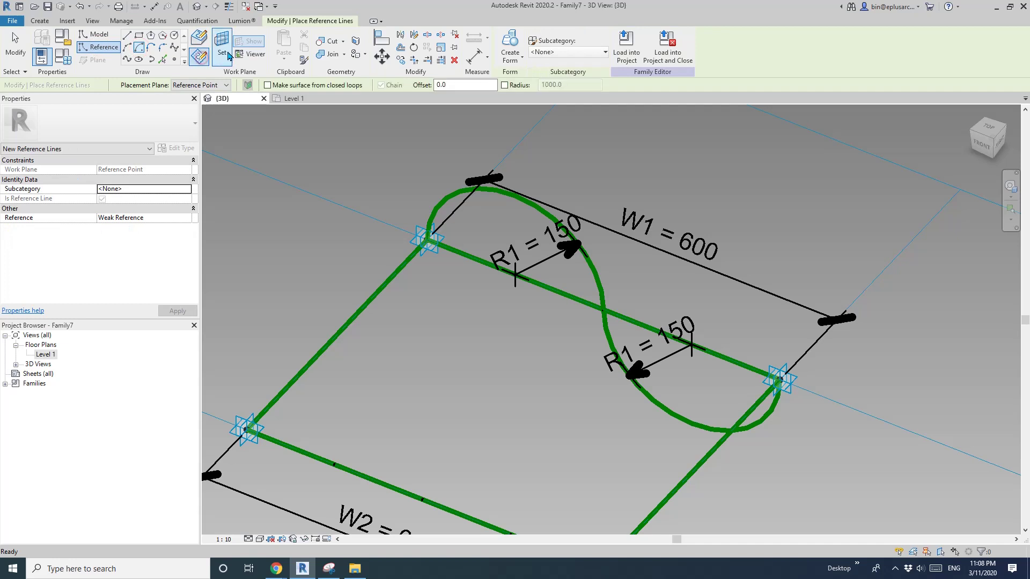
key("Escape")
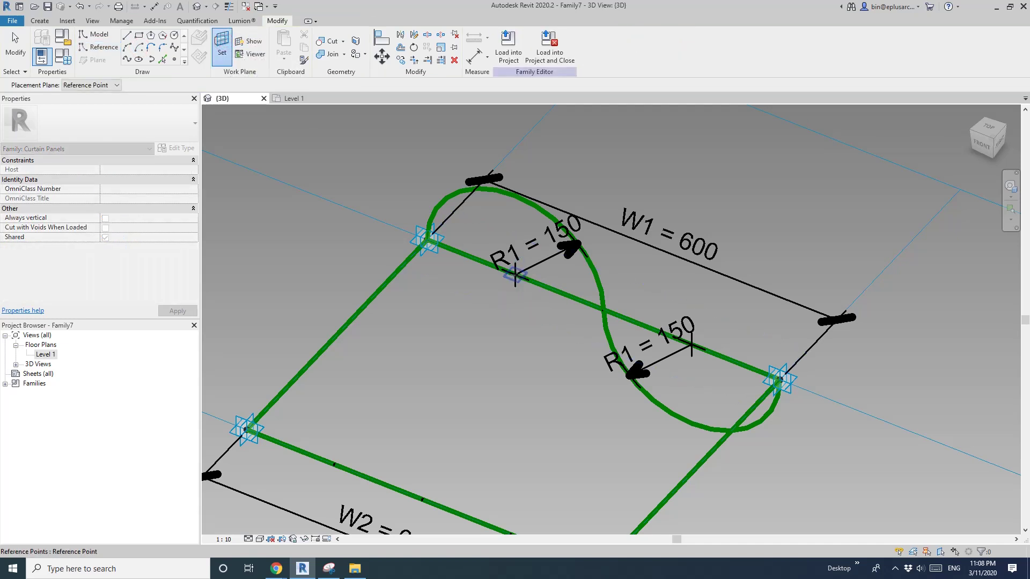
key("Return")
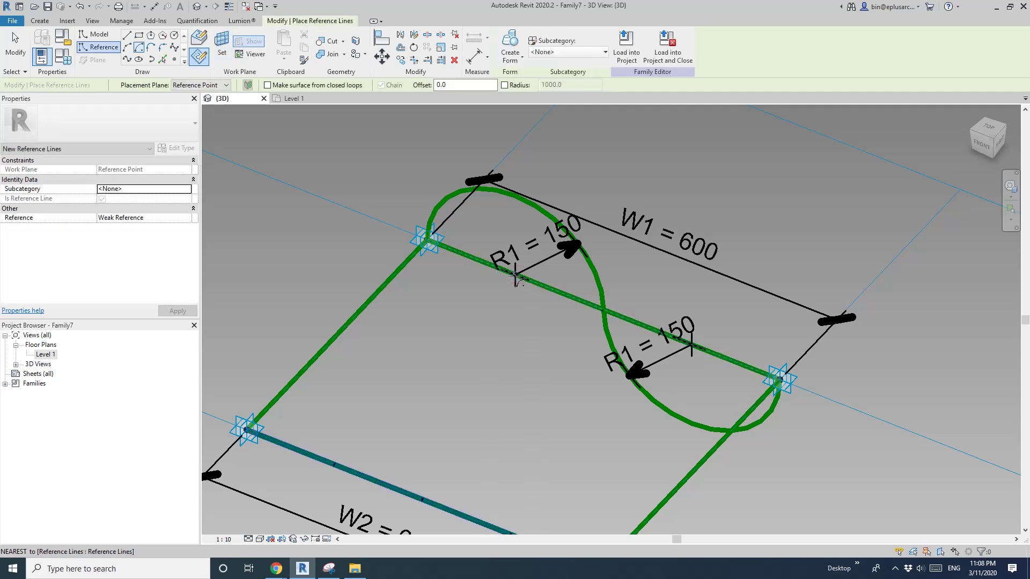
left_click(515, 277)
left_click(403, 232)
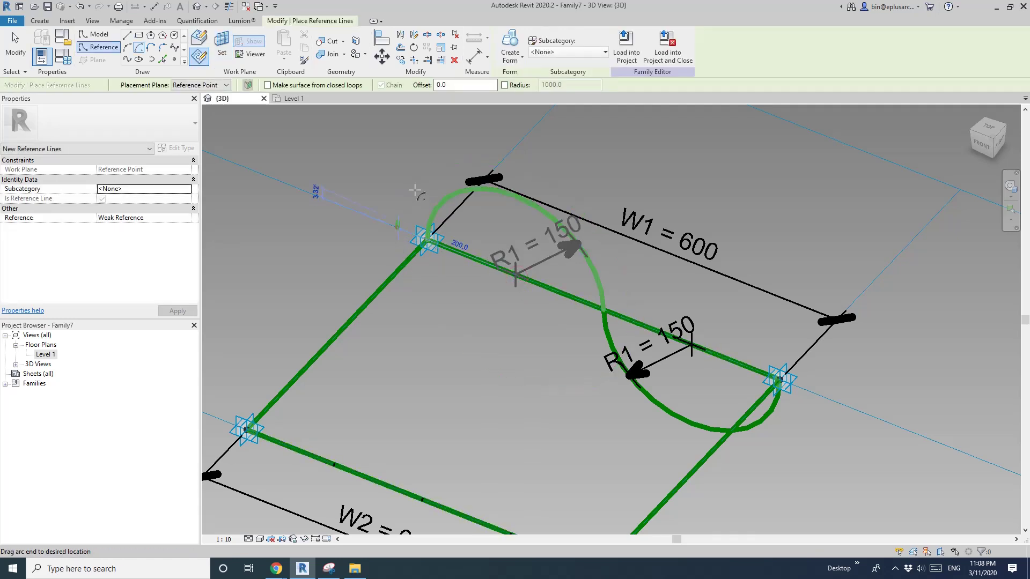
left_click(634, 322)
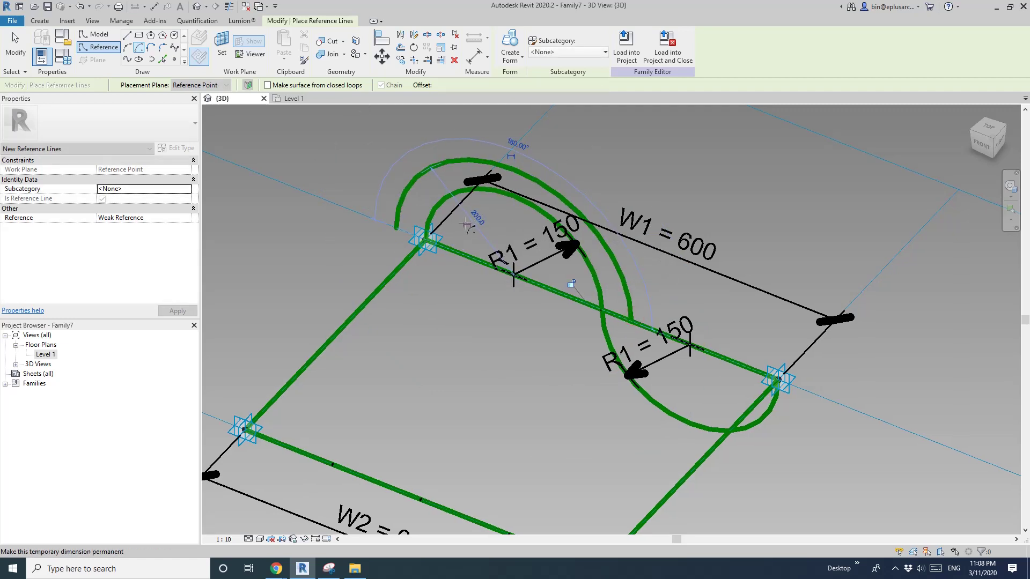
Step: Make the new outer arc's radius dimension permanent and label it with a new instance parameter named R1A
left_click(468, 227)
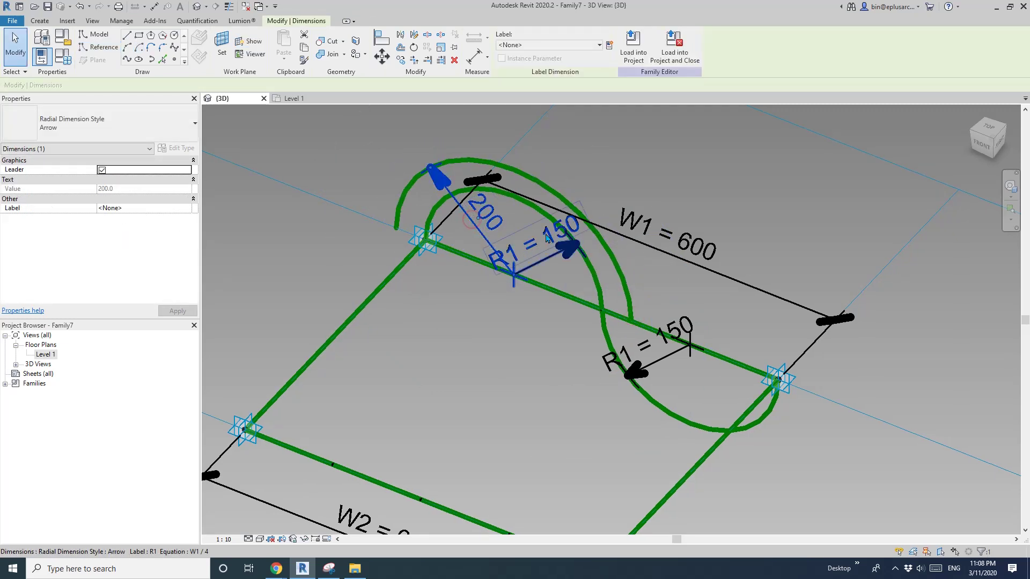
left_click(609, 46)
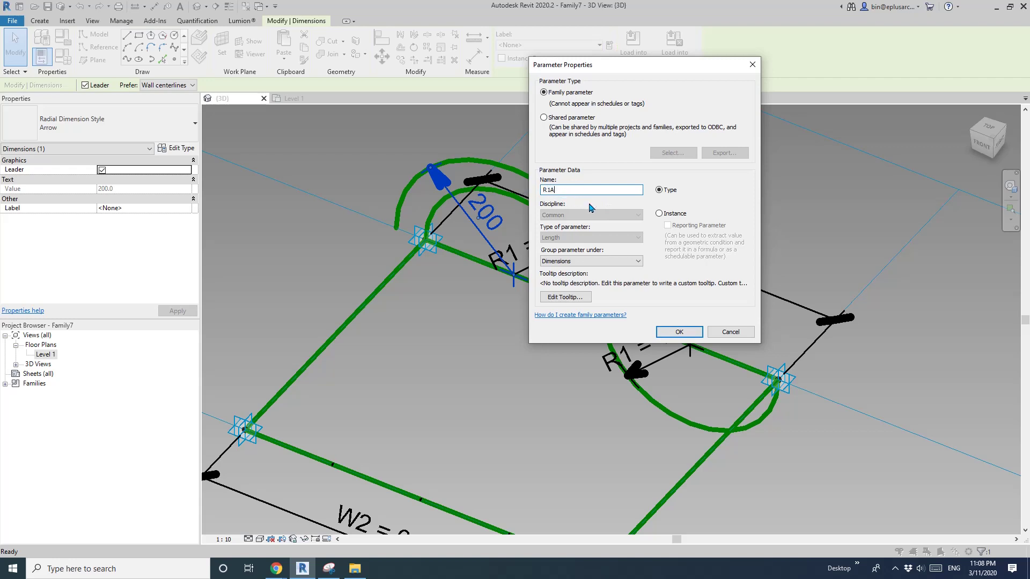
left_click(674, 217)
left_click(679, 332)
middle_click_drag(238, 339, 283, 350)
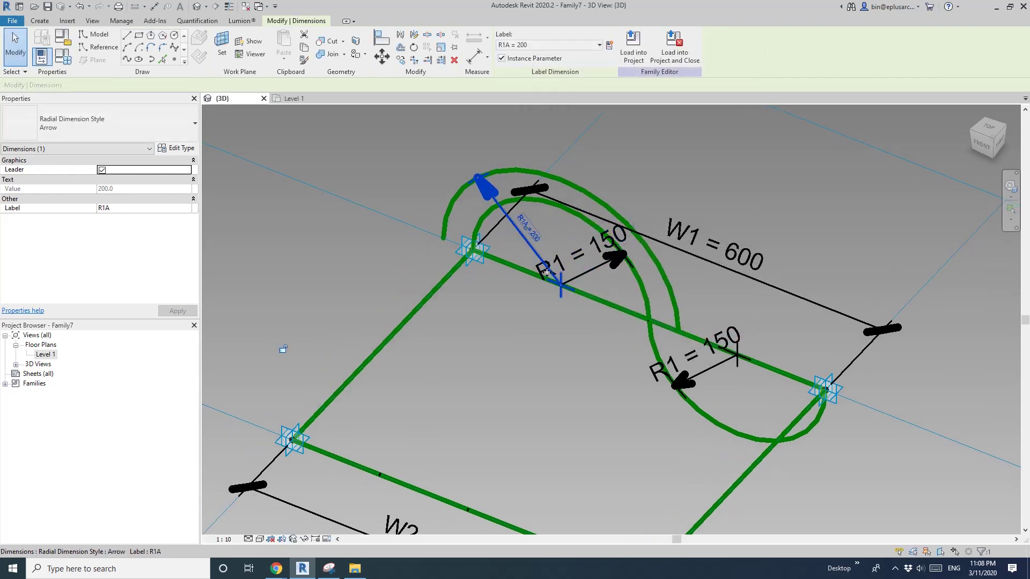
Step: Set the formula of parameter R1A to R1 + Thickness in the family types
left_click(64, 56)
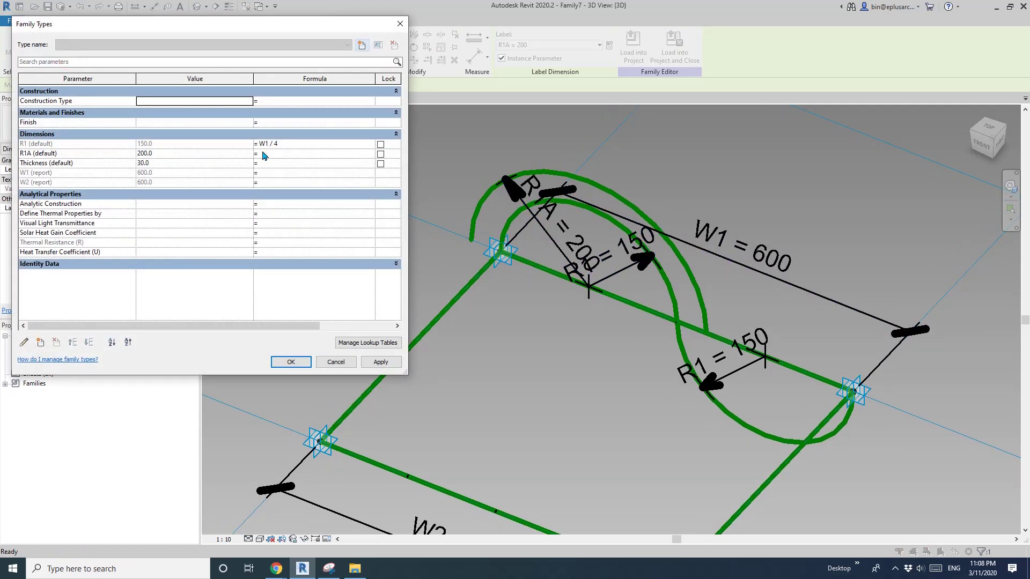
left_click(272, 154)
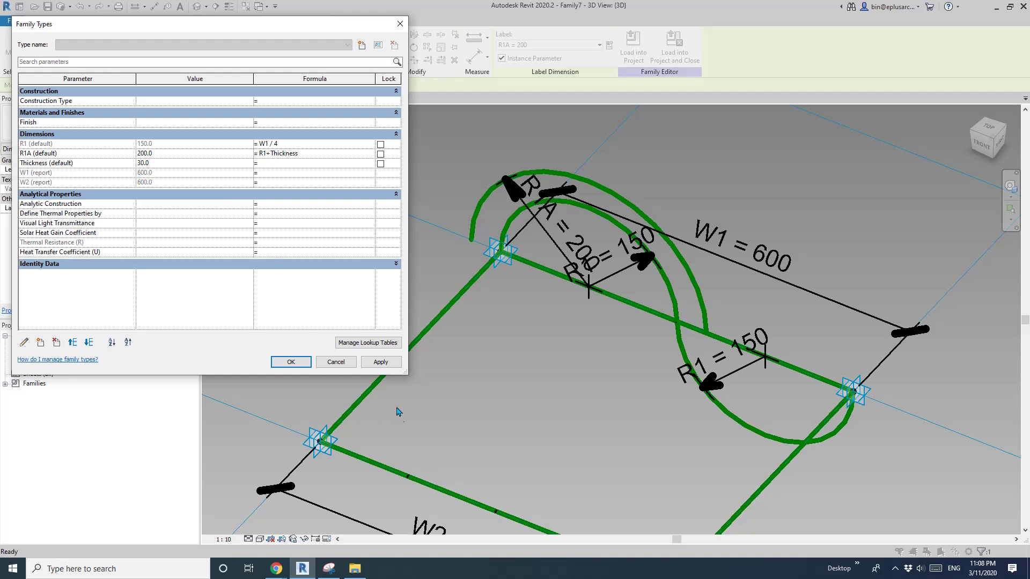
left_click(381, 362)
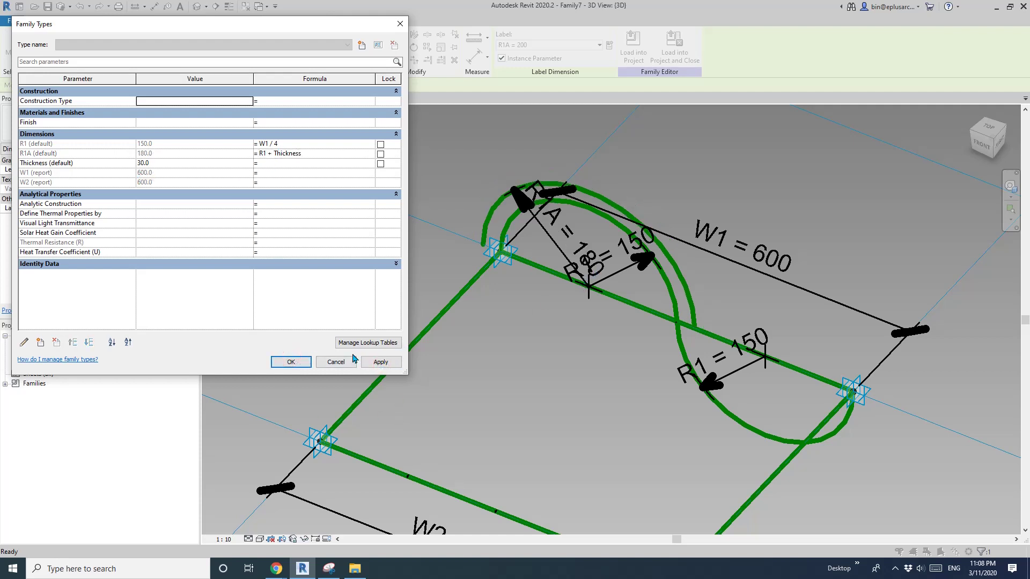
left_click(307, 362)
Step: Draw short reference lines joining the inner and outer upper arcs at both ends to close the profile
scroll(449, 243, "up", 3)
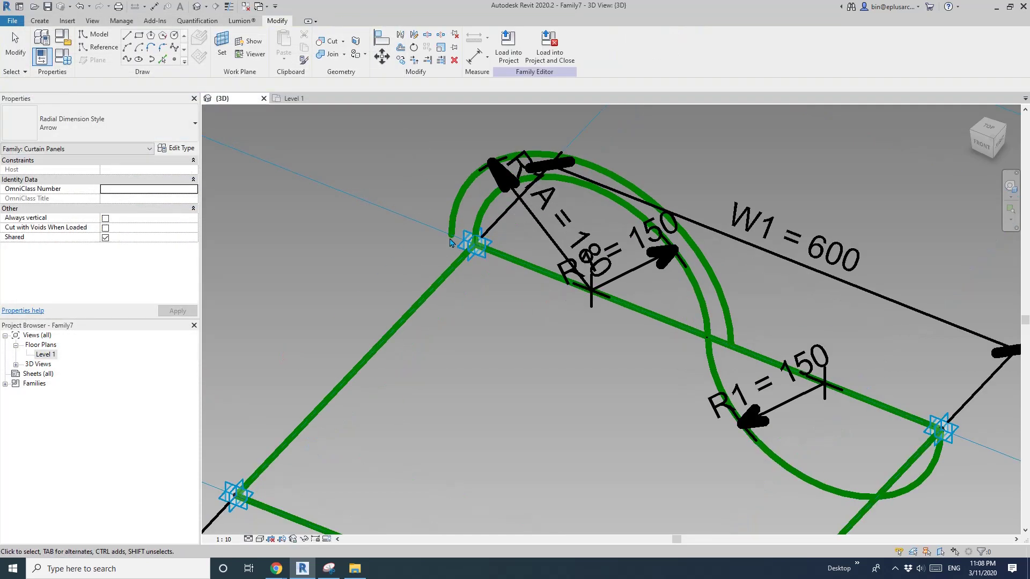
left_click(99, 47)
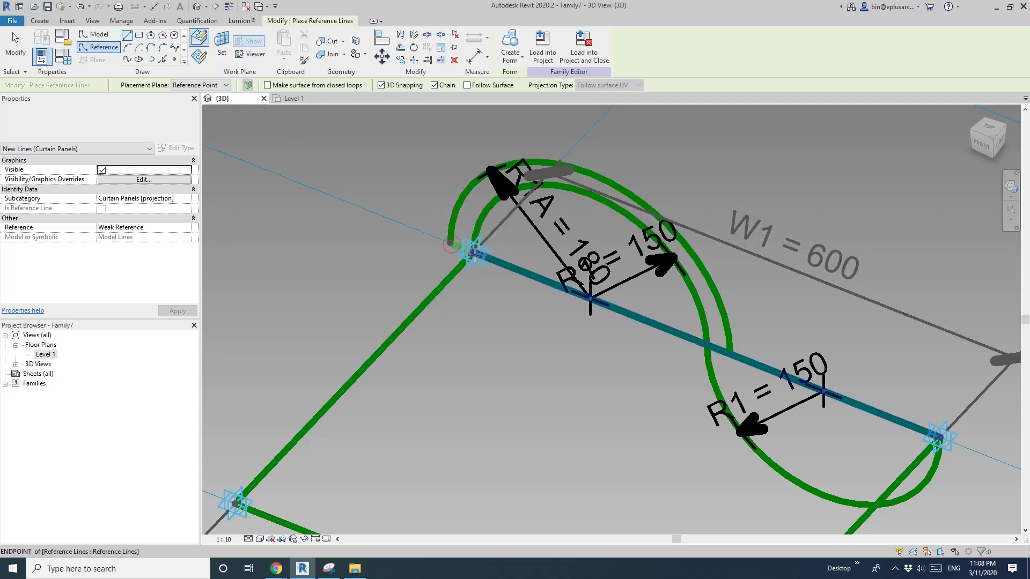
left_click(451, 245)
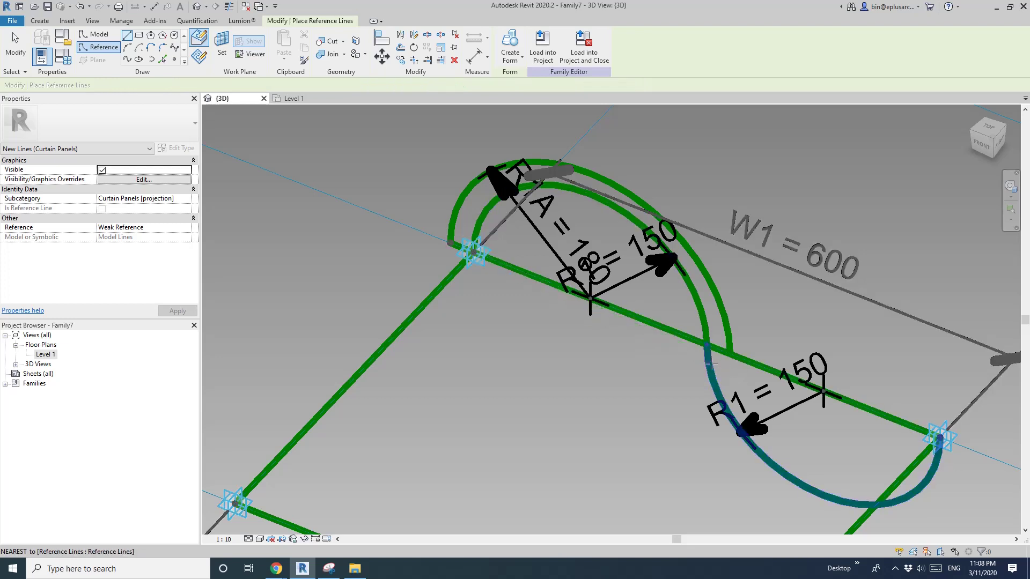
left_click(707, 346)
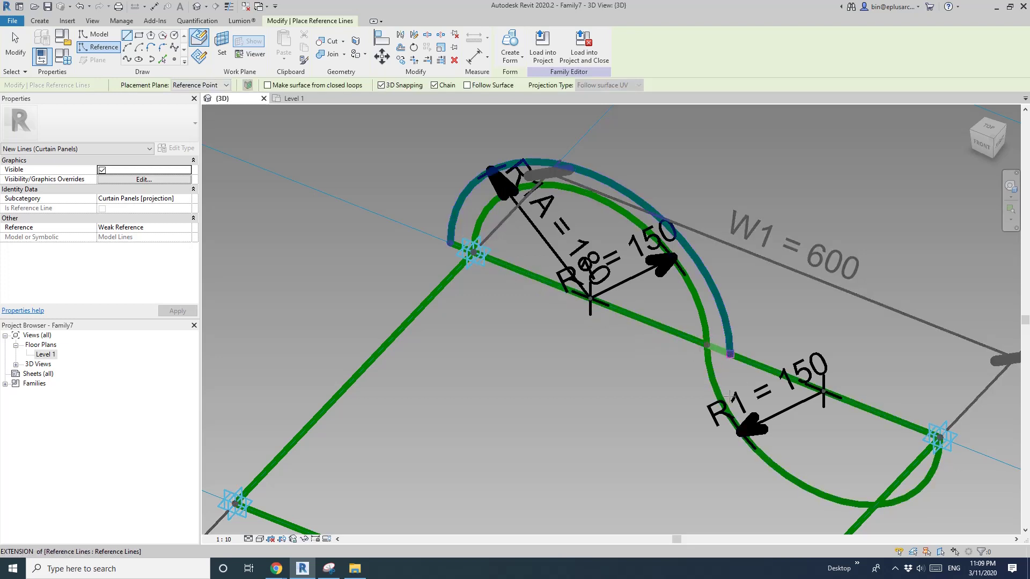
left_click(729, 354)
key("Escape")
key("Escape")
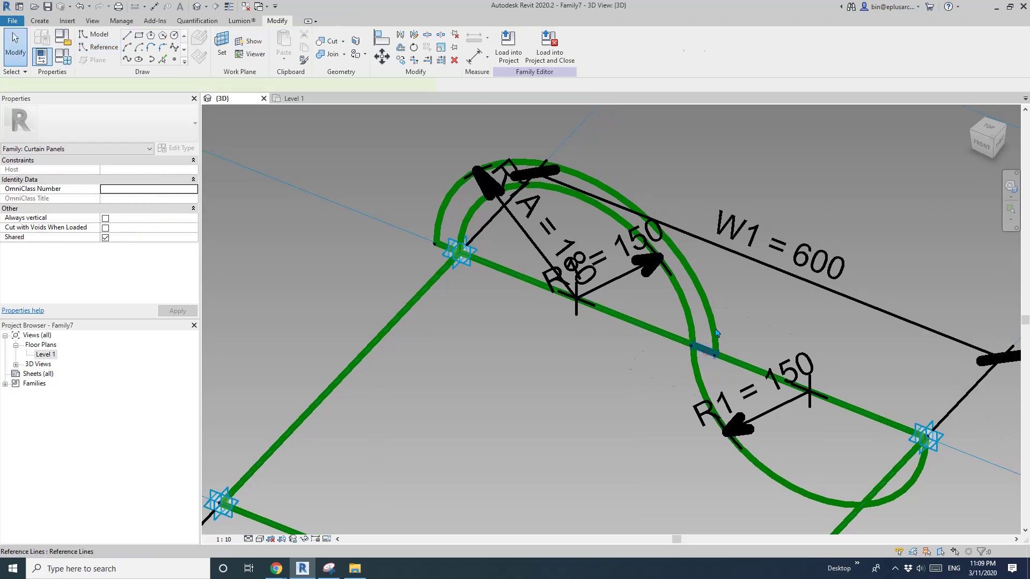
Step: Create a flat form from the closed profile of the two upper arcs and their short end lines
left_click(716, 331, "ctrl")
left_click(684, 295, "ctrl")
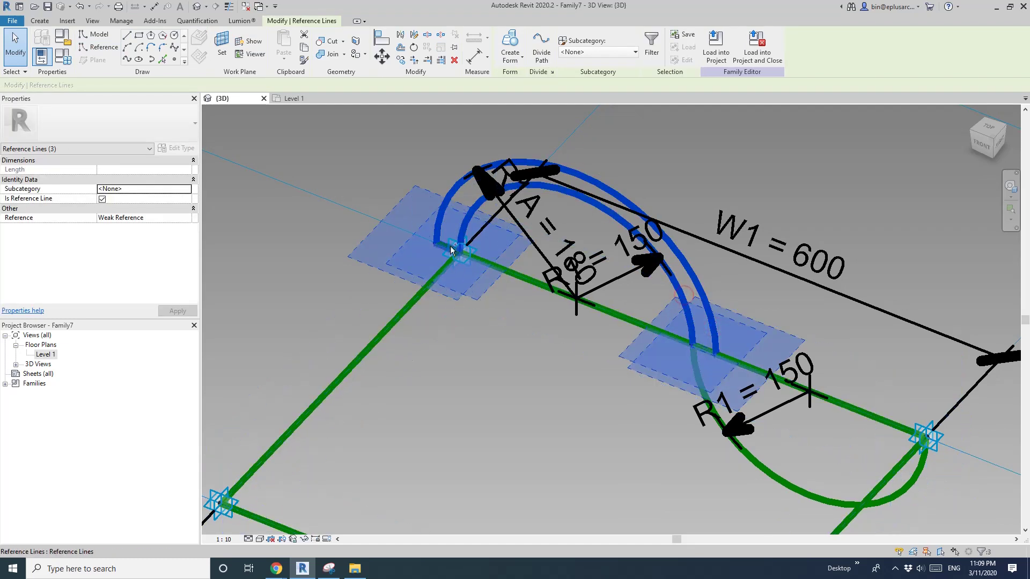
left_click(510, 45)
left_click(522, 376)
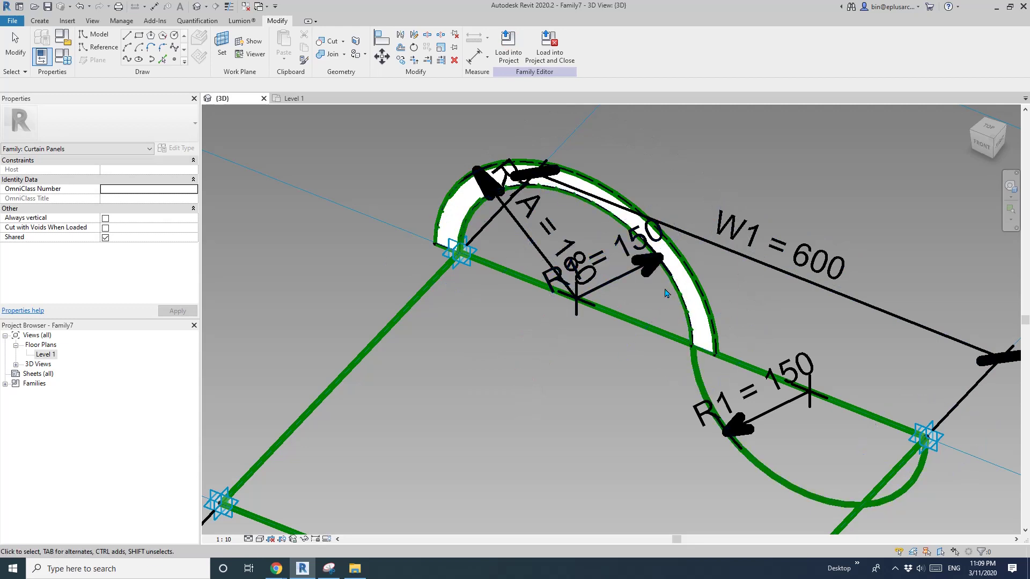
Step: Draw a semicircular reference arc of about 200 radius outside the lower R1 arc, on its centre point's work plane
scroll(709, 356, "down", 1)
middle_click_drag(709, 356, 491, 231)
middle_click_drag(590, 317, 577, 320)
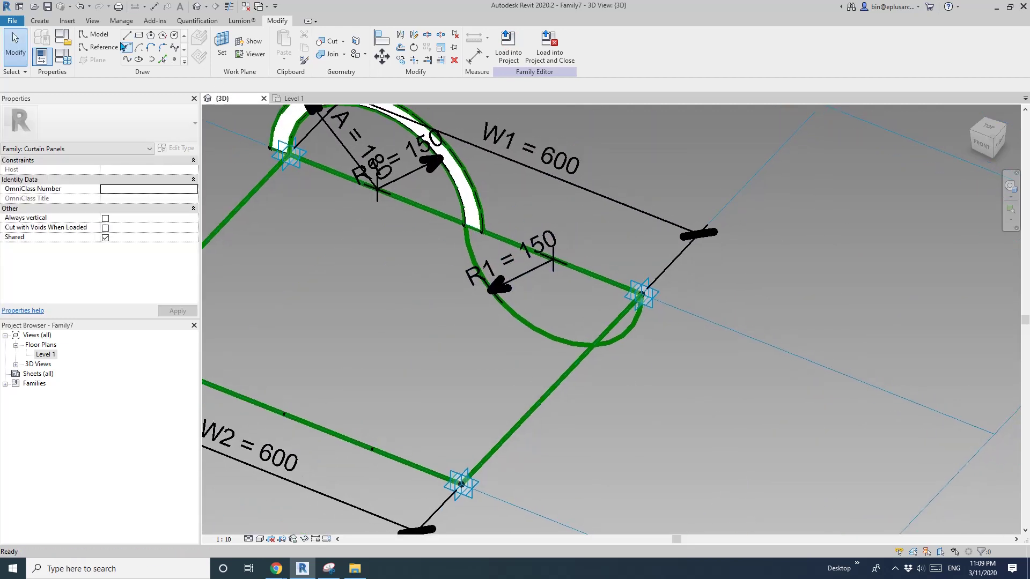
left_click(109, 51)
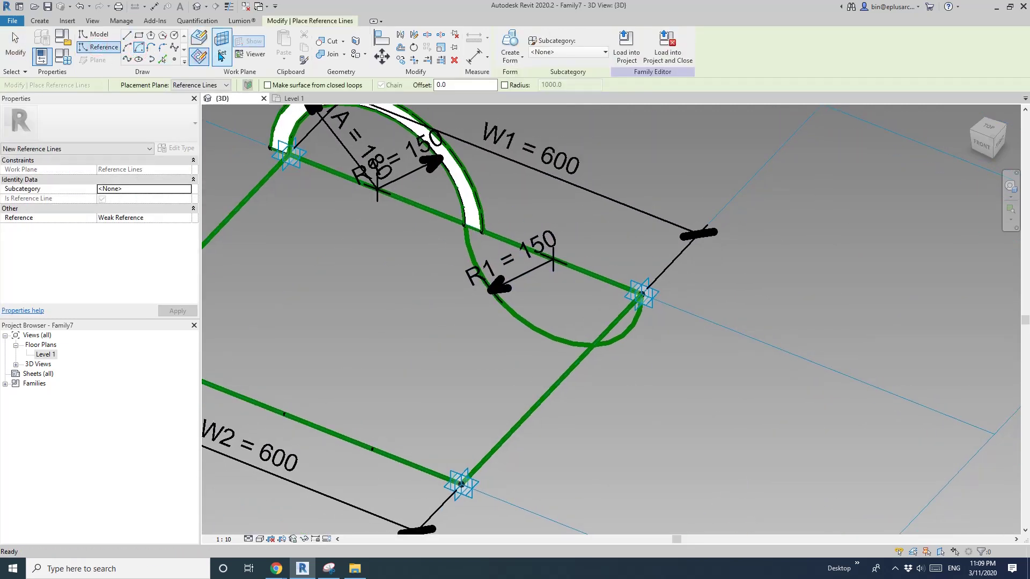
key("Escape")
key("Escape")
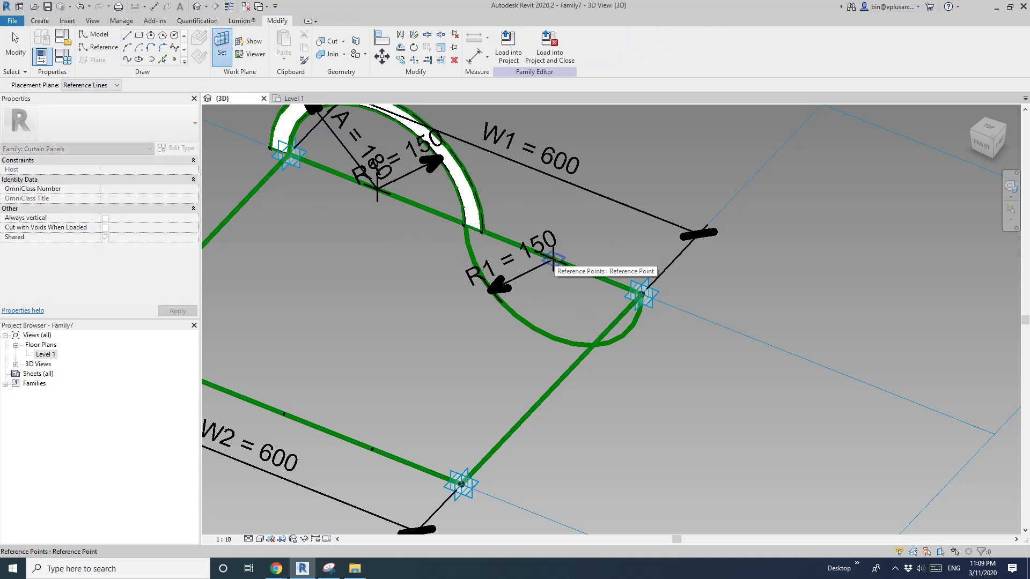
key("Return")
left_click(554, 263)
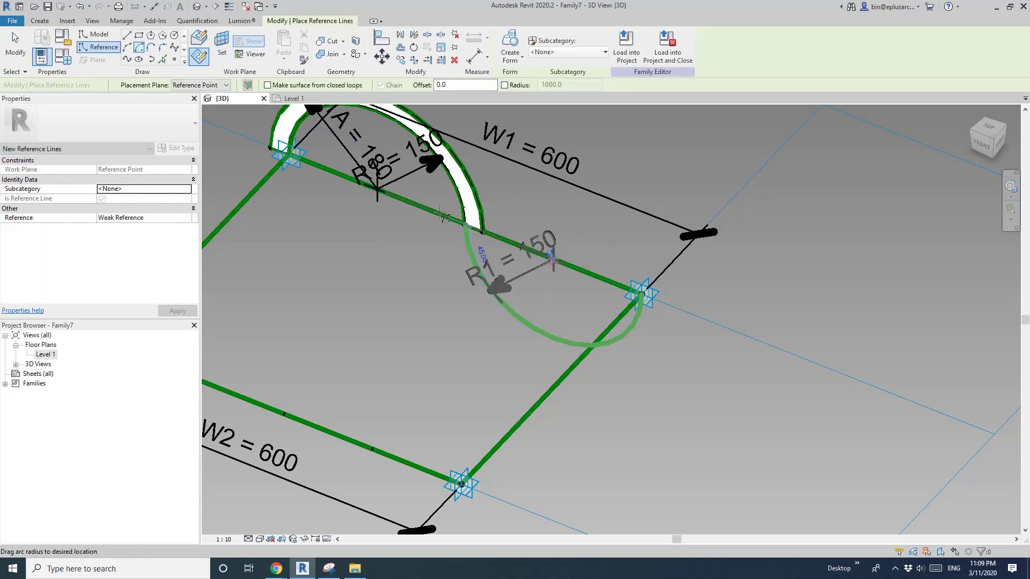
left_click(437, 214)
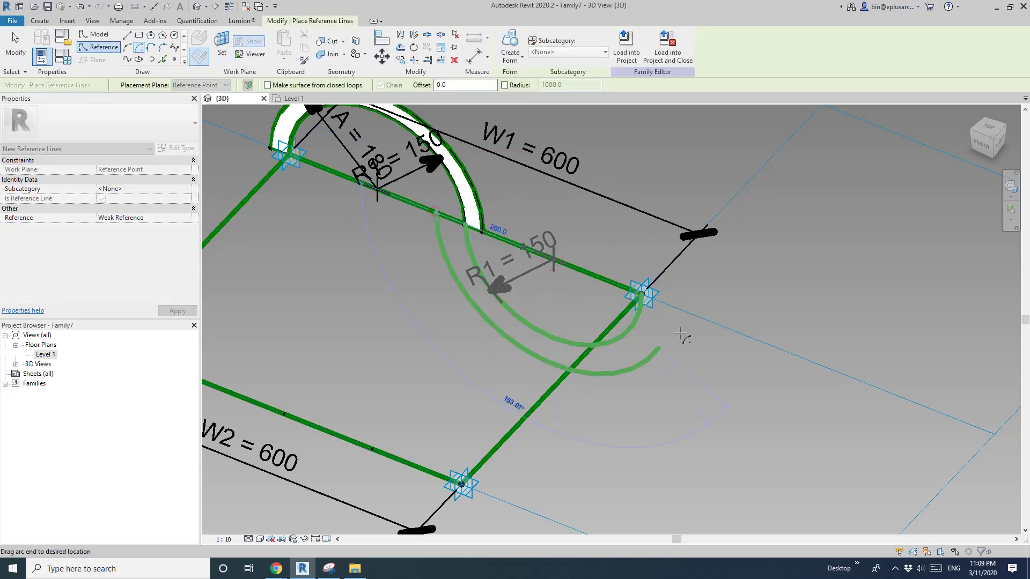
left_click(671, 309)
key("Escape")
key("Escape")
Step: Make the lower outer arc's radius dimension permanent and label it with the existing parameter R1A
left_click(526, 350)
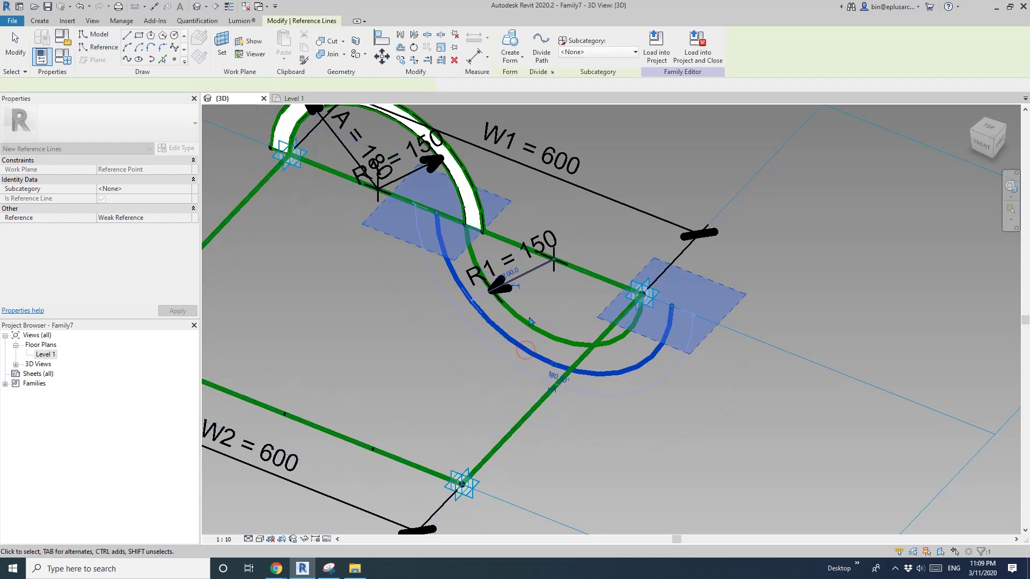
key("Escape")
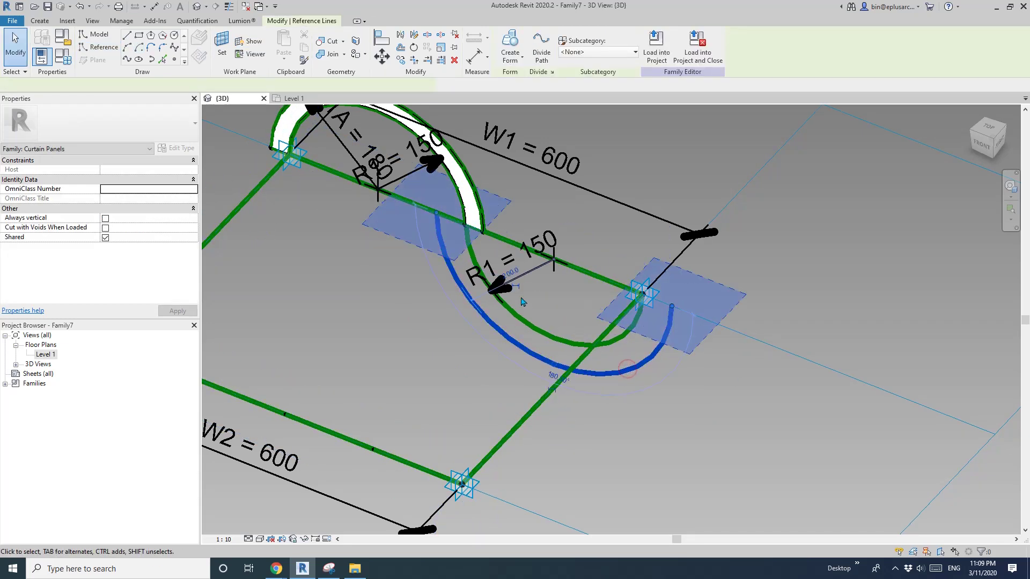
left_click_drag(520, 284, 578, 326)
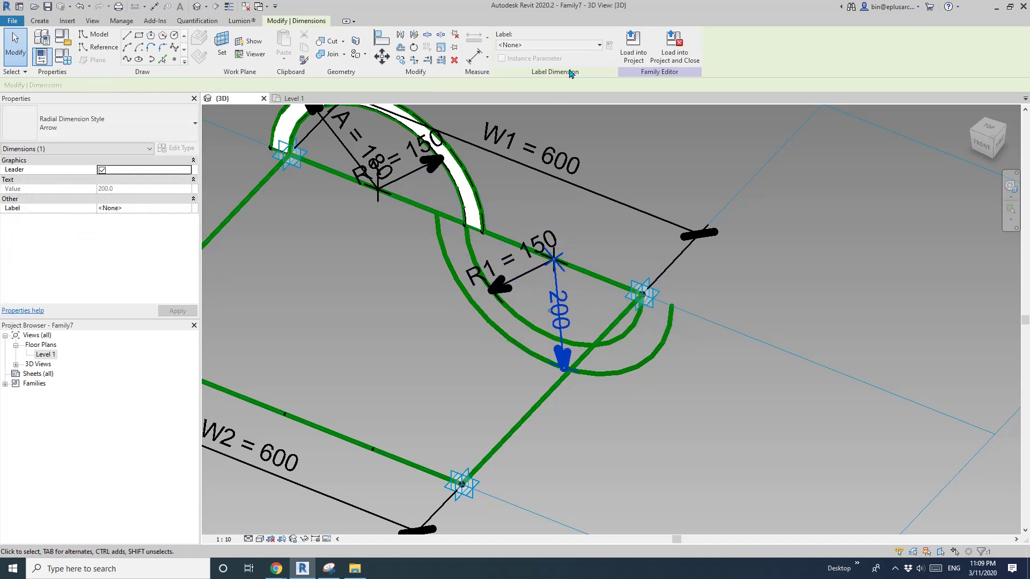
left_click(574, 46)
left_click(532, 94)
scroll(370, 275, "up", 3)
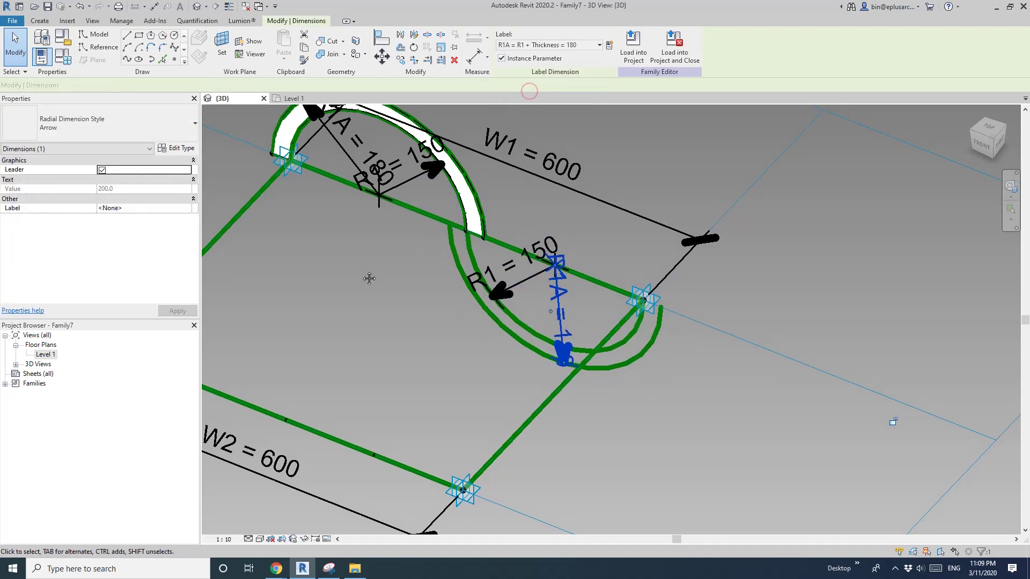
Step: Draw short reference lines joining the inner and outer lower arcs at both ends to close the profile
left_click(99, 48)
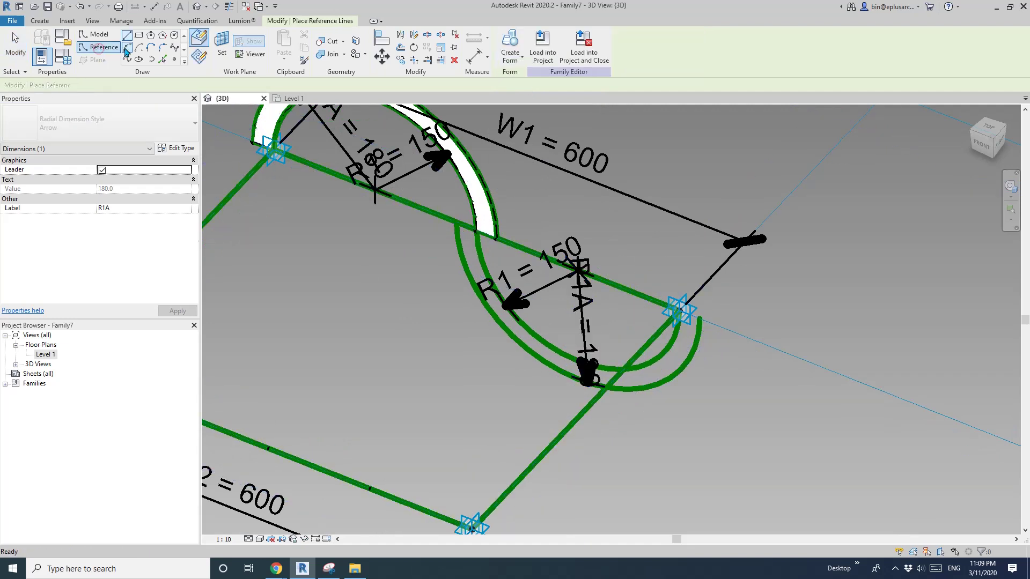
left_click(151, 48)
scroll(520, 268, "up", 2)
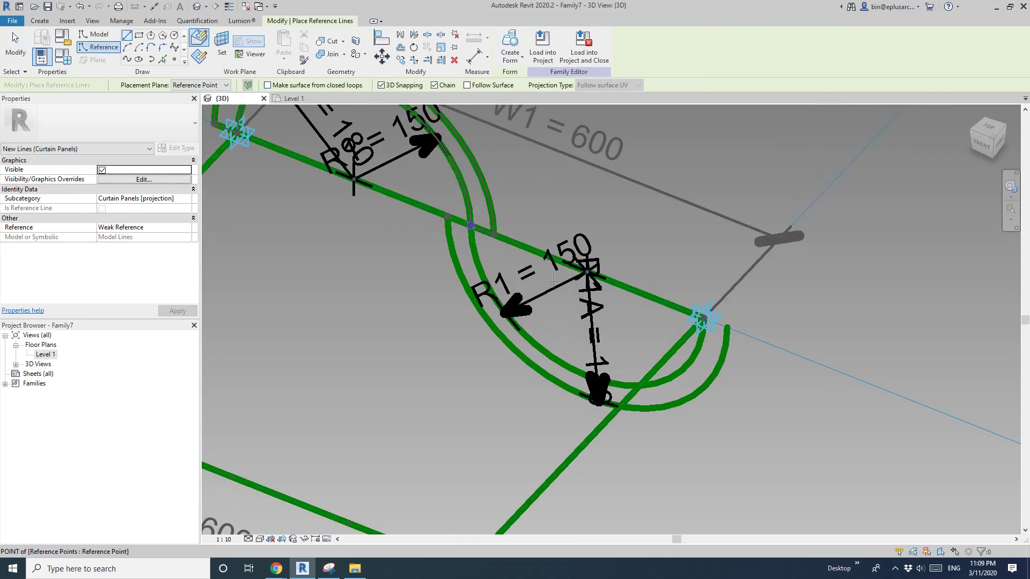
left_click(729, 329)
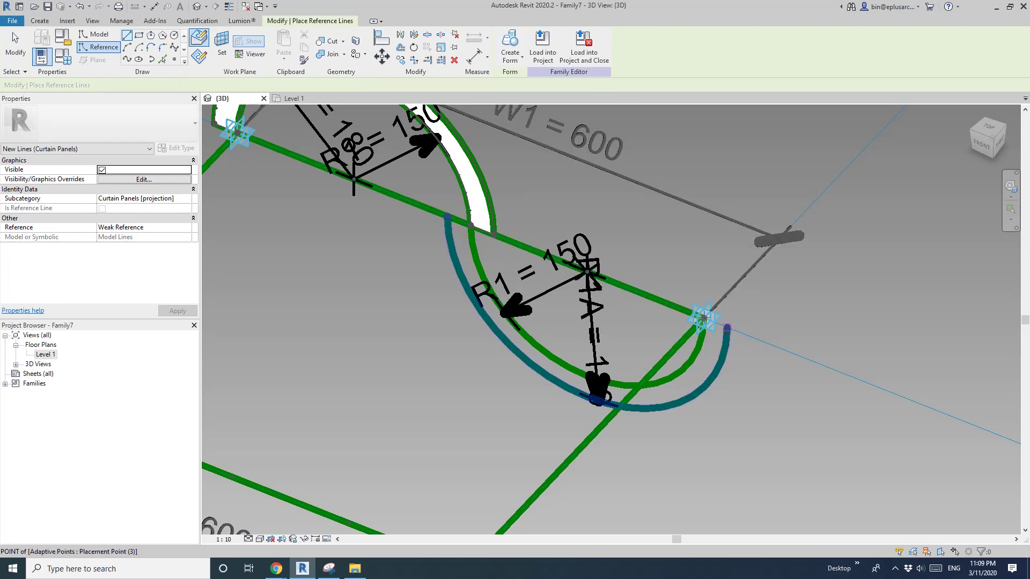
left_click(727, 328)
key("Escape")
key("Escape")
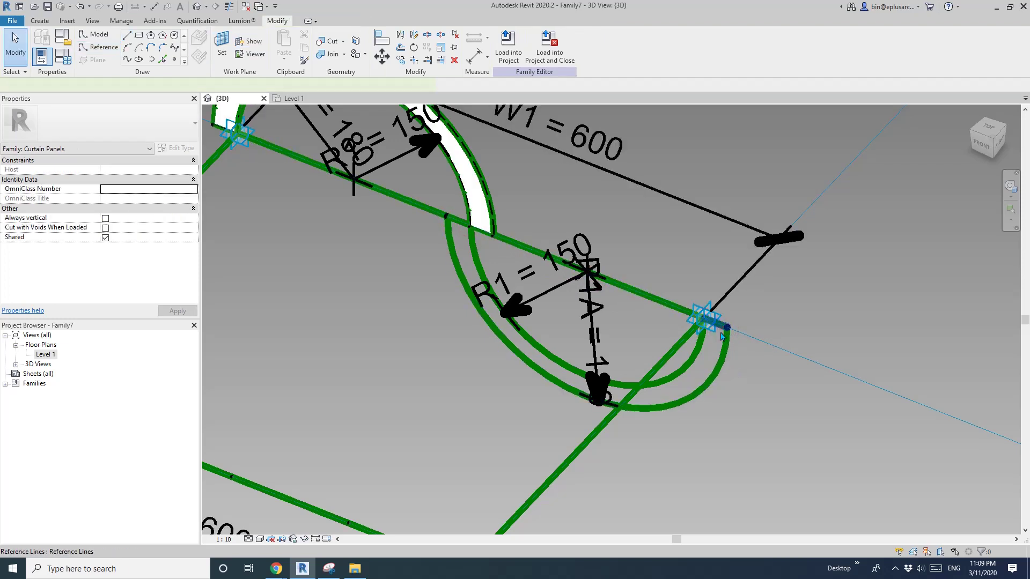
Step: Create a flat form from the closed profile of the two lower arcs and their short end lines
left_click(721, 333)
left_click(722, 353, "ctrl")
left_click(699, 350, "ctrl")
key("Tab")
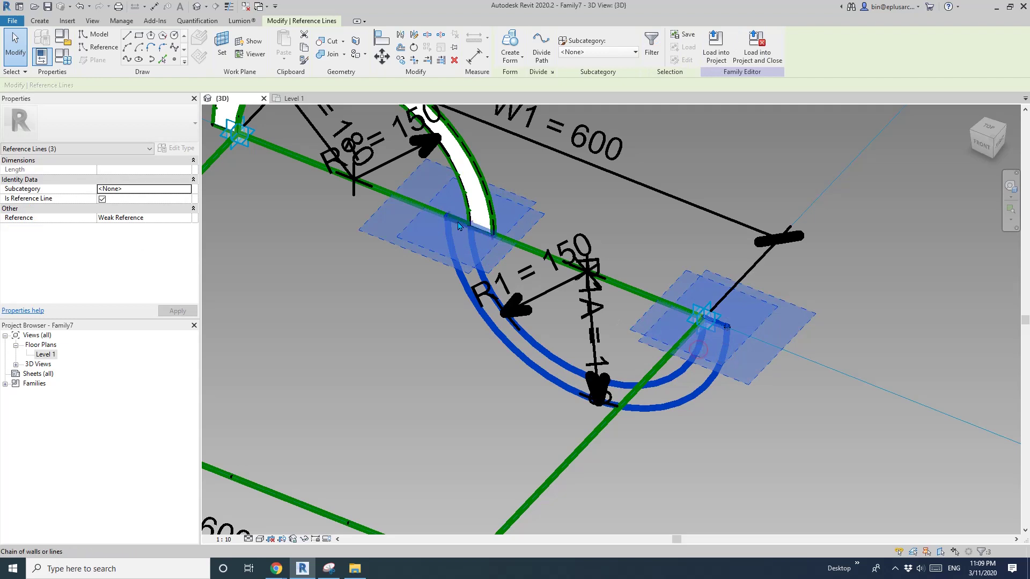
left_click(460, 225, "ctrl")
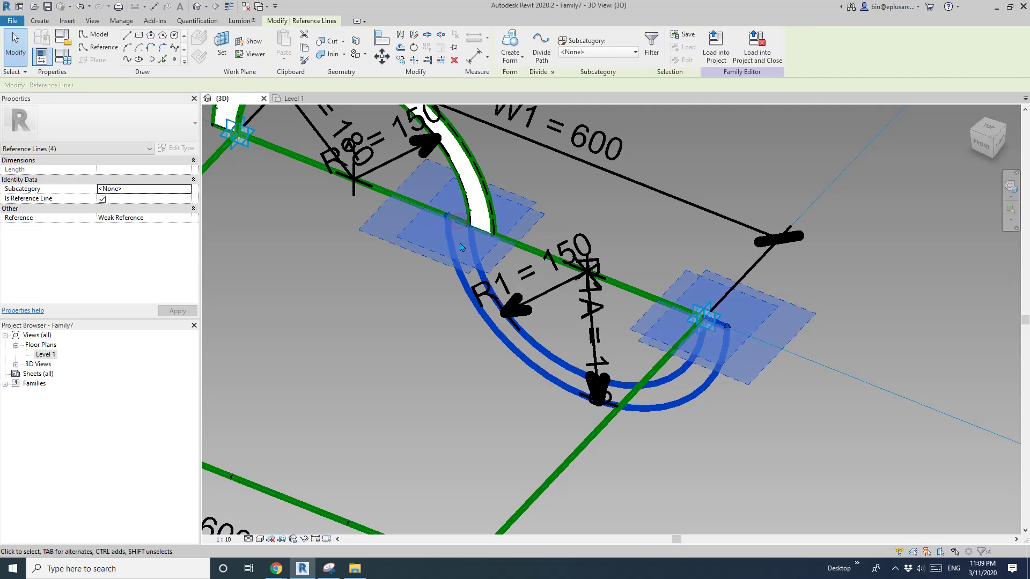
left_click(510, 43)
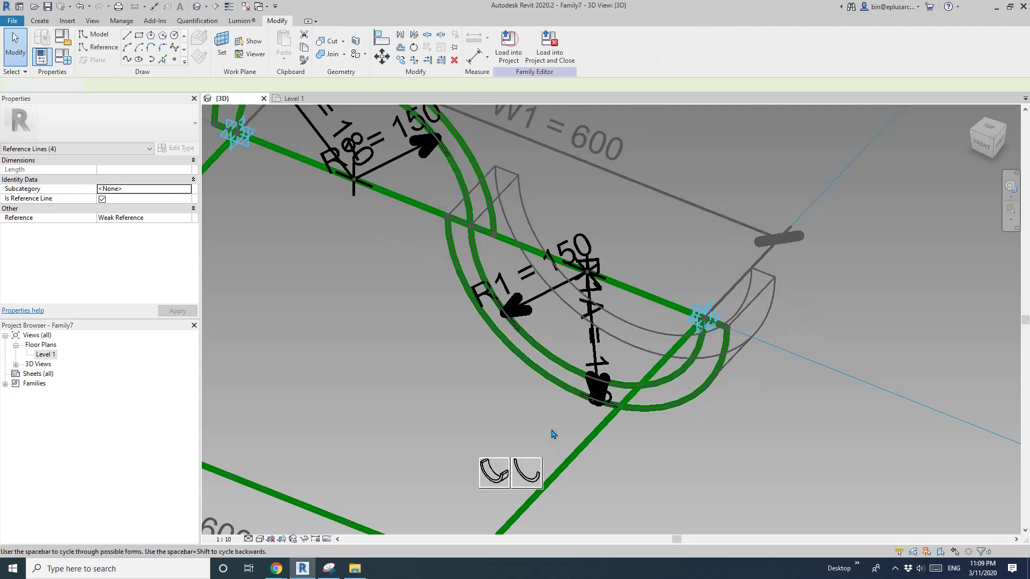
scroll(625, 273, "down", 5)
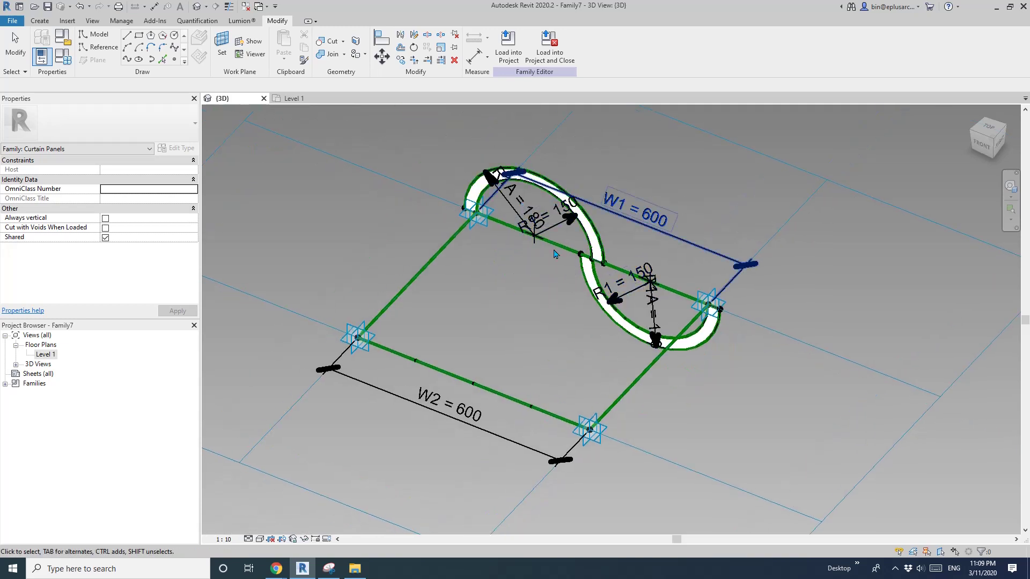
middle_click_drag(568, 275, 560, 300, "shift")
middle_click_drag(485, 346, 539, 315)
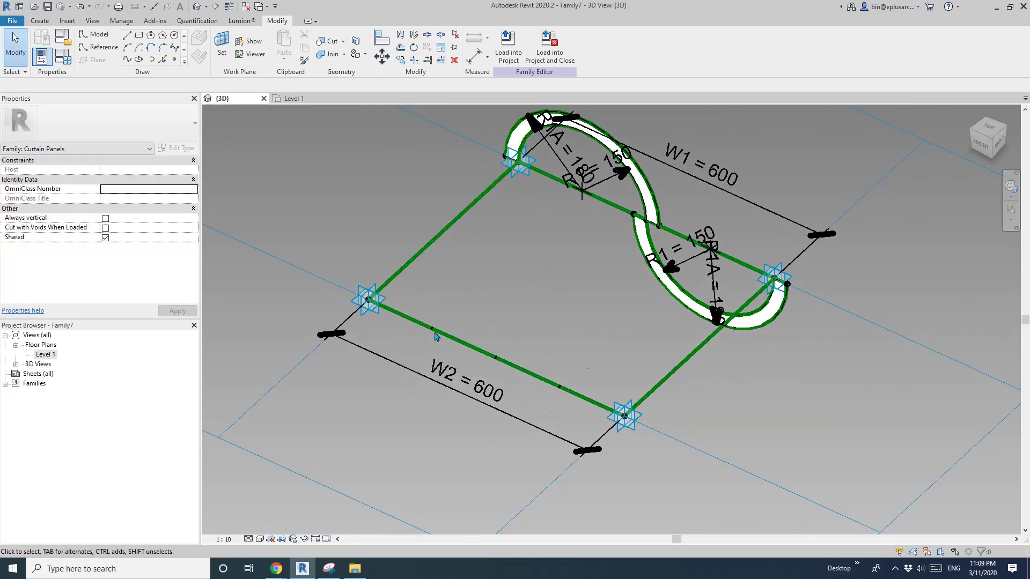
key("Tab")
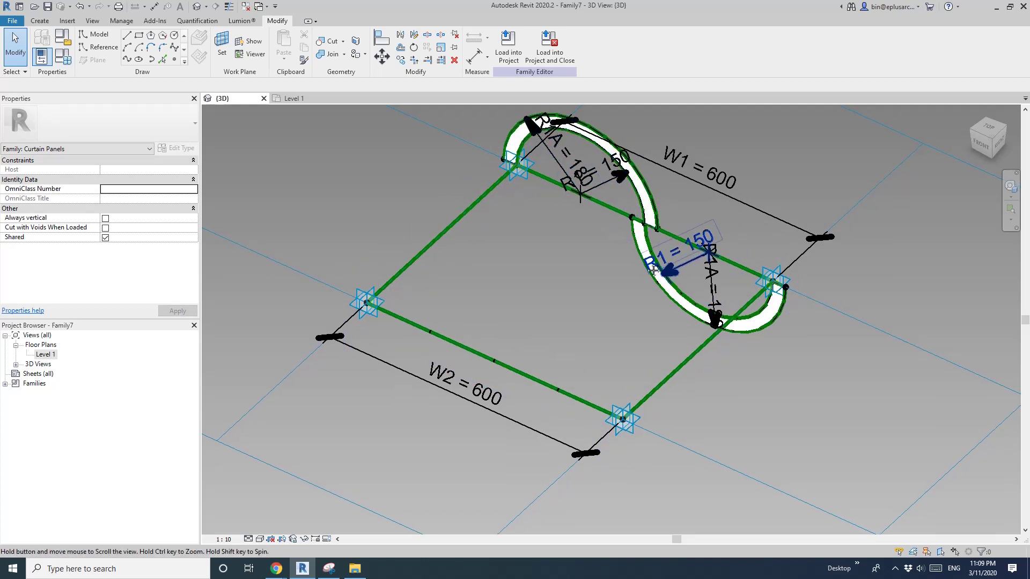
middle_click_drag(443, 336, 424, 388)
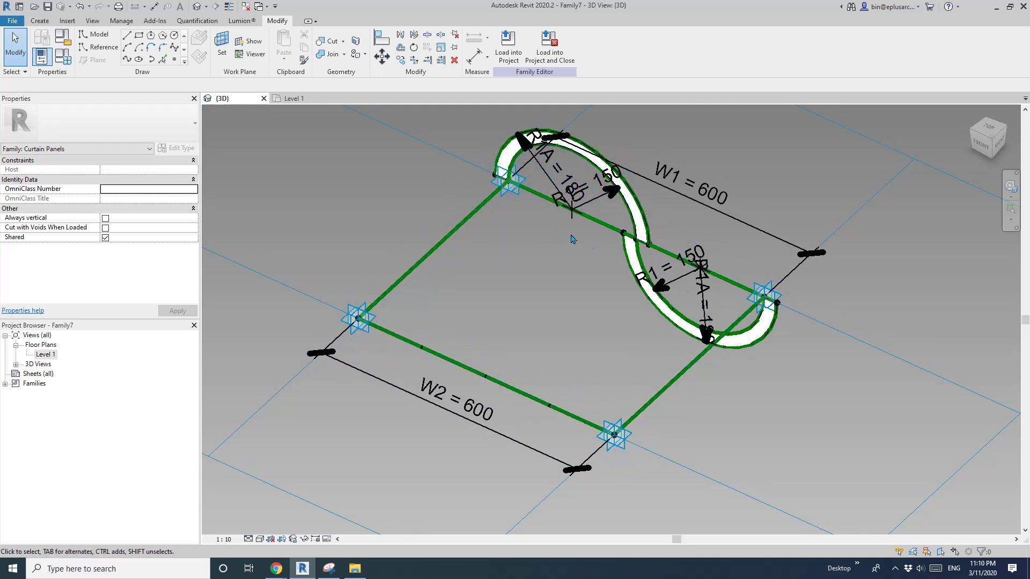
scroll(568, 243, "down", 2)
scroll(547, 272, "up", 3)
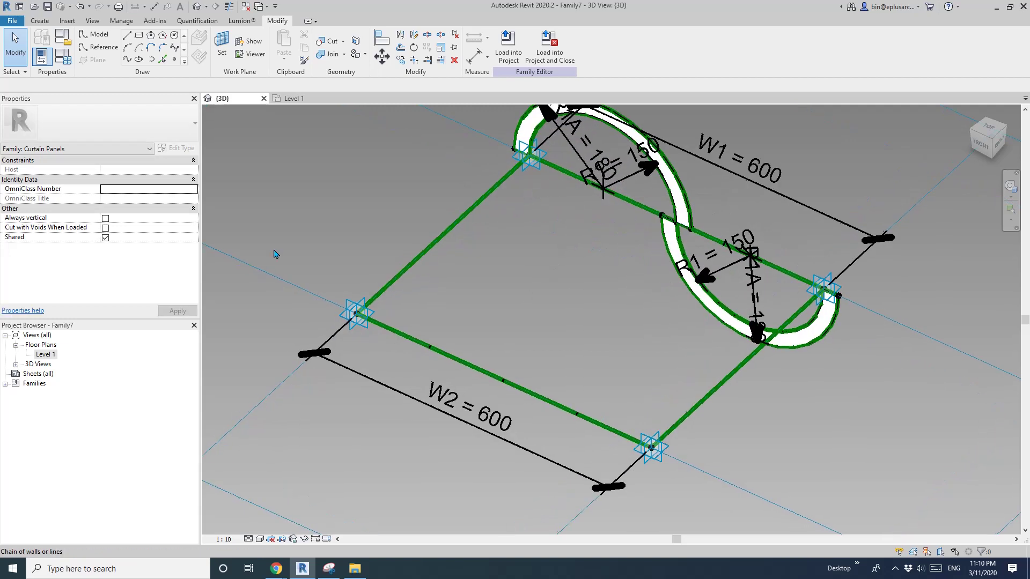
Step: Place a new reference point on the left quarter point of the W2 edge, hosted on that point's work plane
left_click(181, 64)
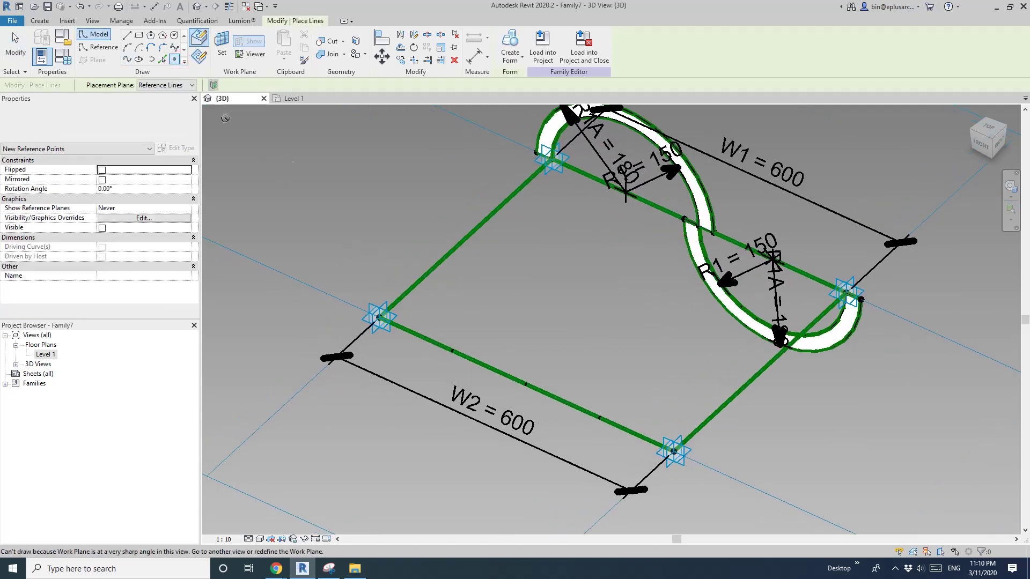
left_click(200, 58)
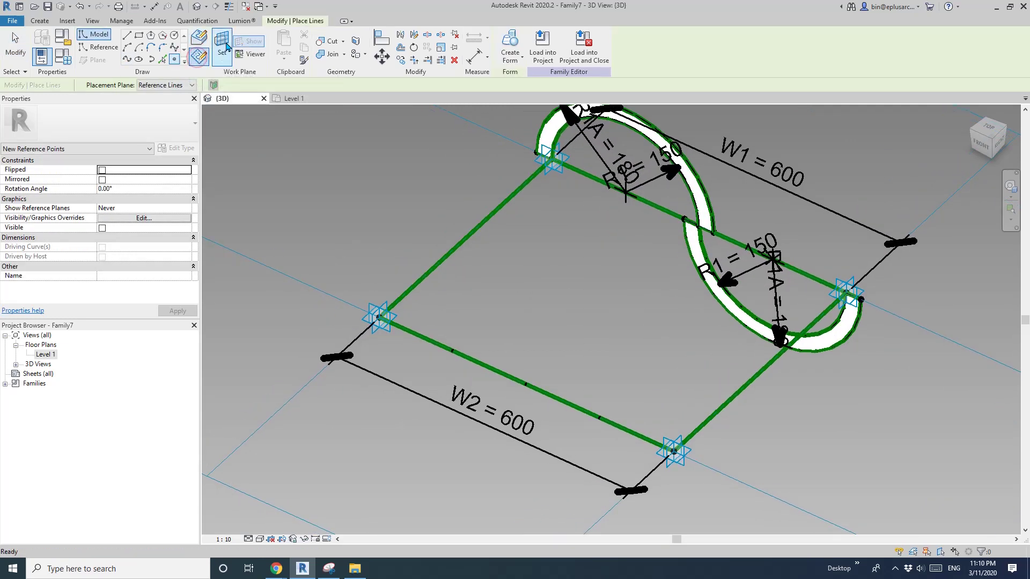
key("Escape")
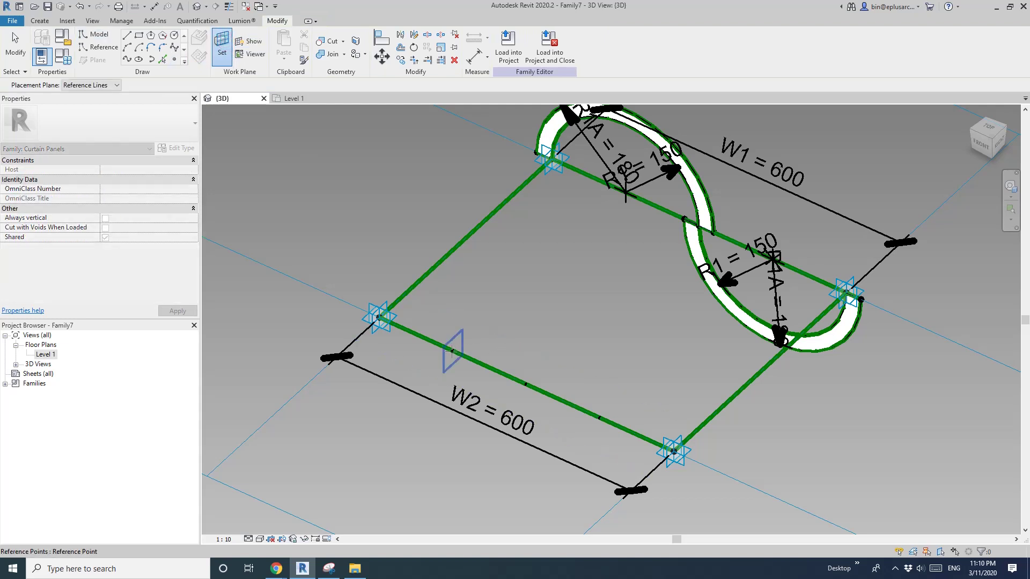
key("Return")
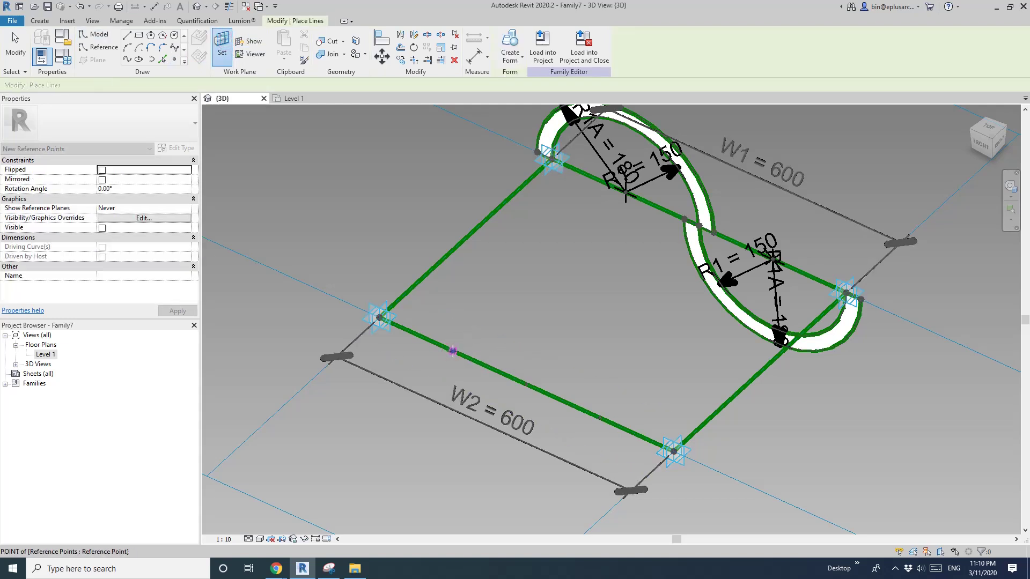
left_click(454, 352)
left_click(555, 320)
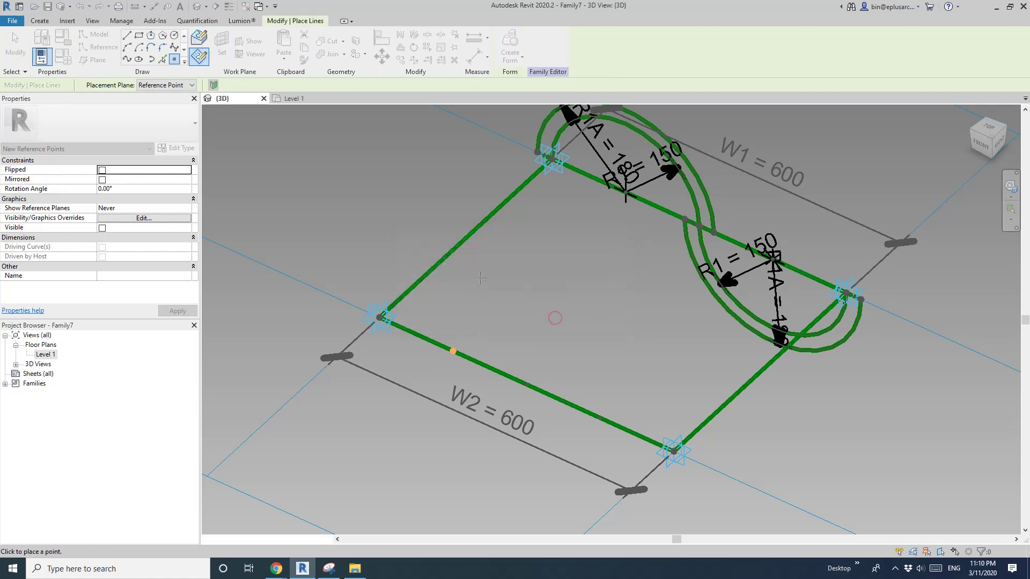
Step: Place another reference point on the right quarter point of the W2 edge, hosted on that point's work plane
middle_click_drag(608, 349, 516, 332)
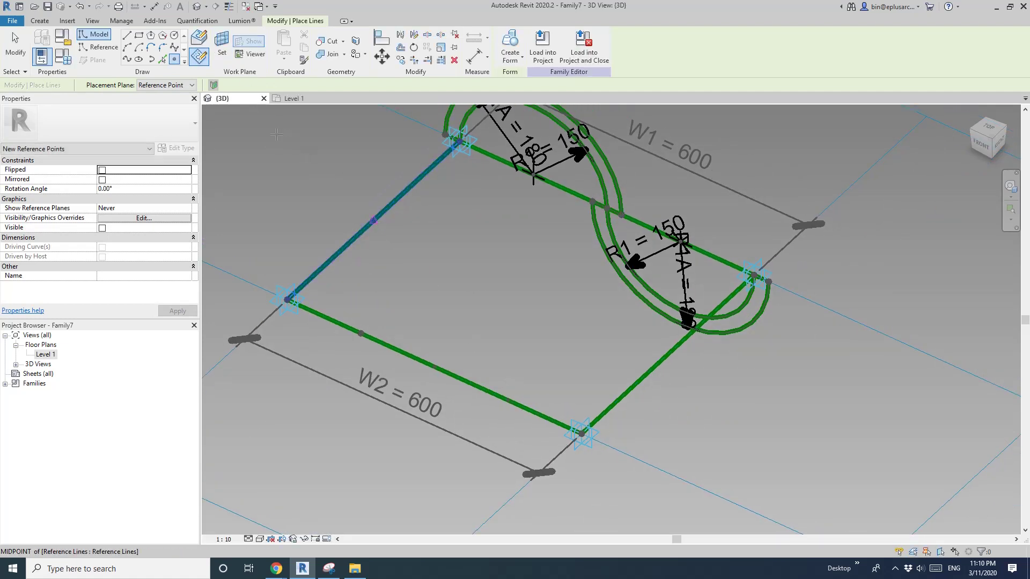
left_click(222, 42)
left_click(510, 400)
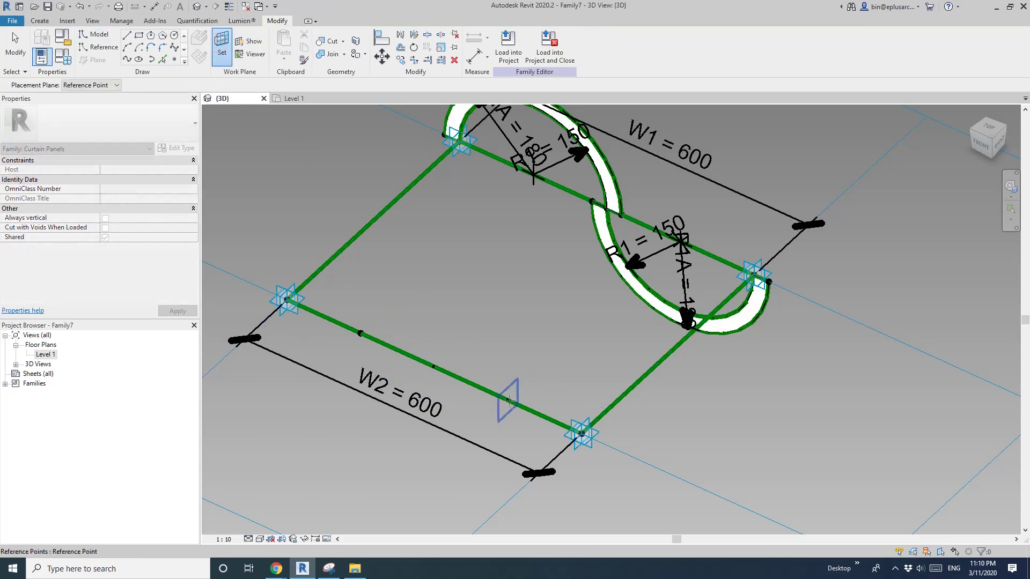
left_click(508, 400)
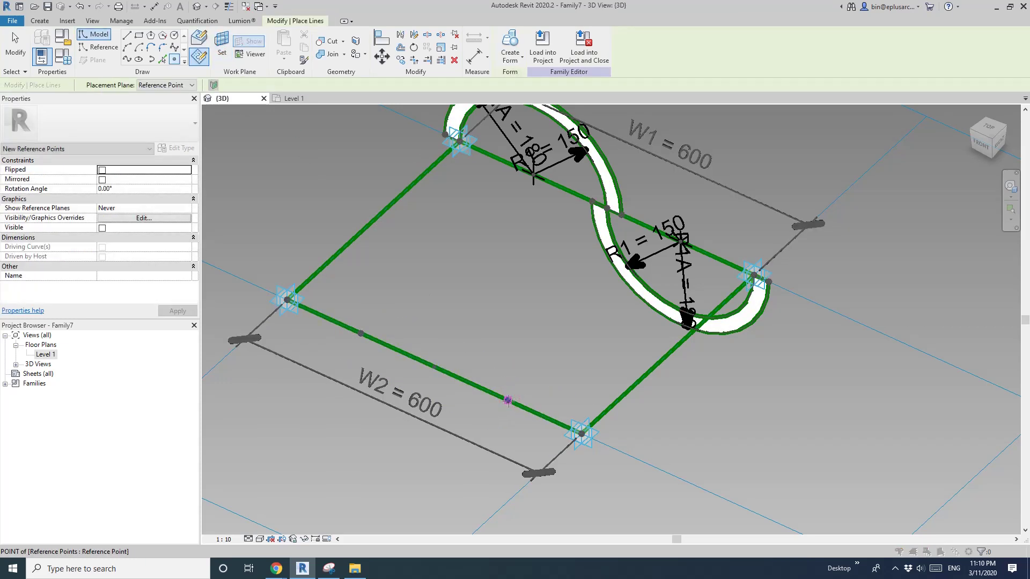
left_click(552, 319)
key("Escape")
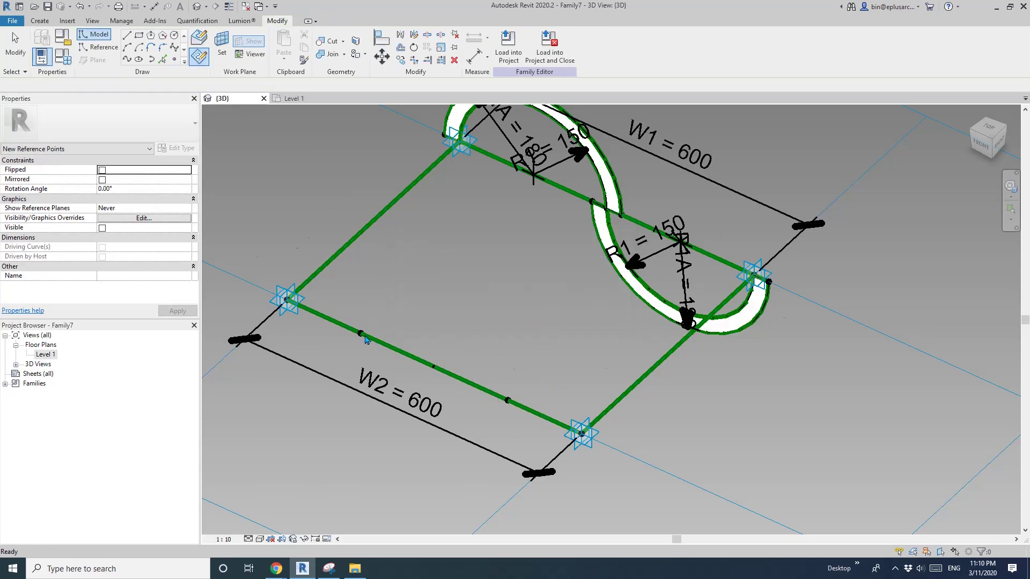
Step: Associate the offset of the new left quarter point on the W2 edge with the Thickness parameter
left_click(361, 335)
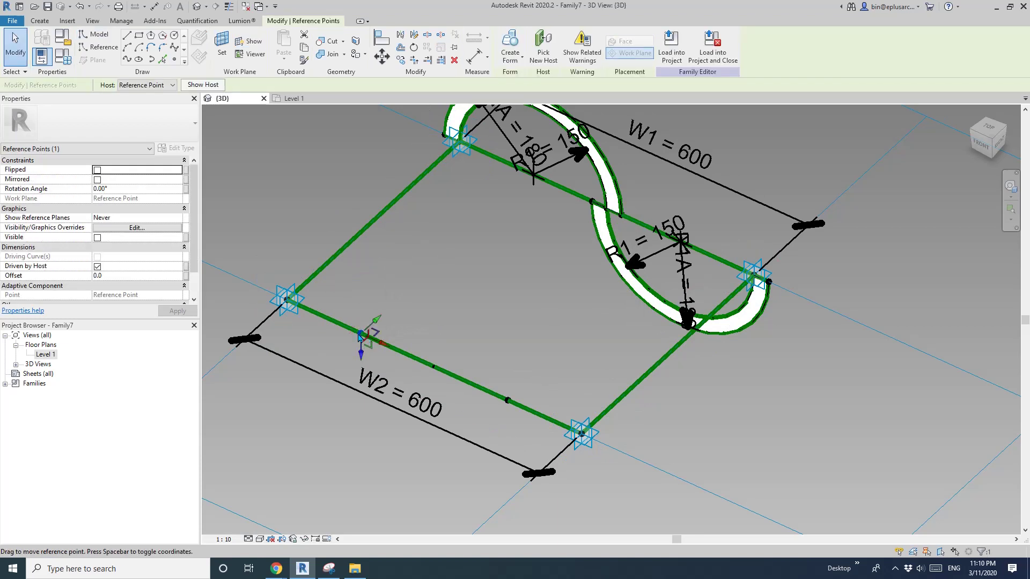
middle_click_drag(334, 350, 401, 336)
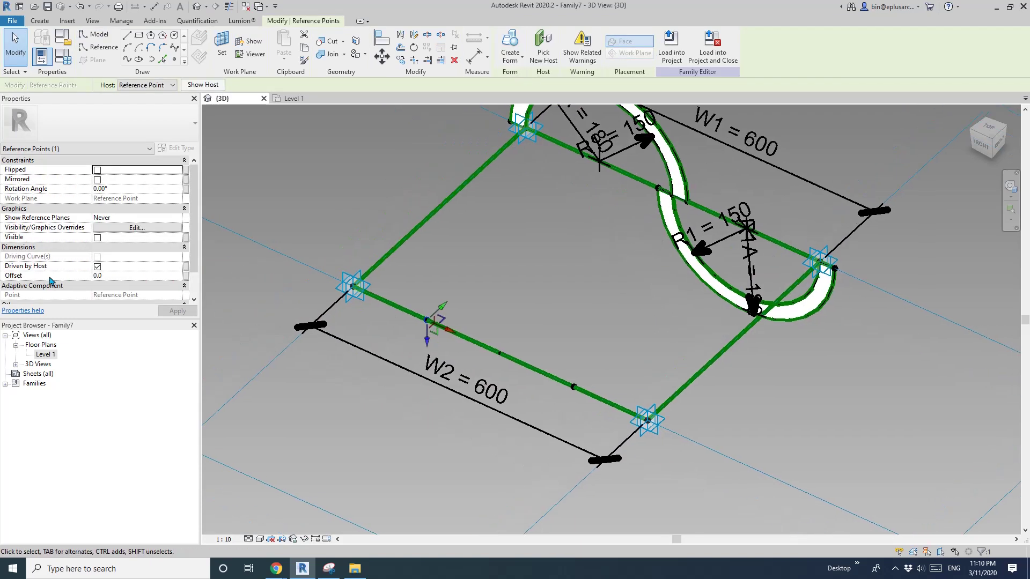
left_click(185, 277)
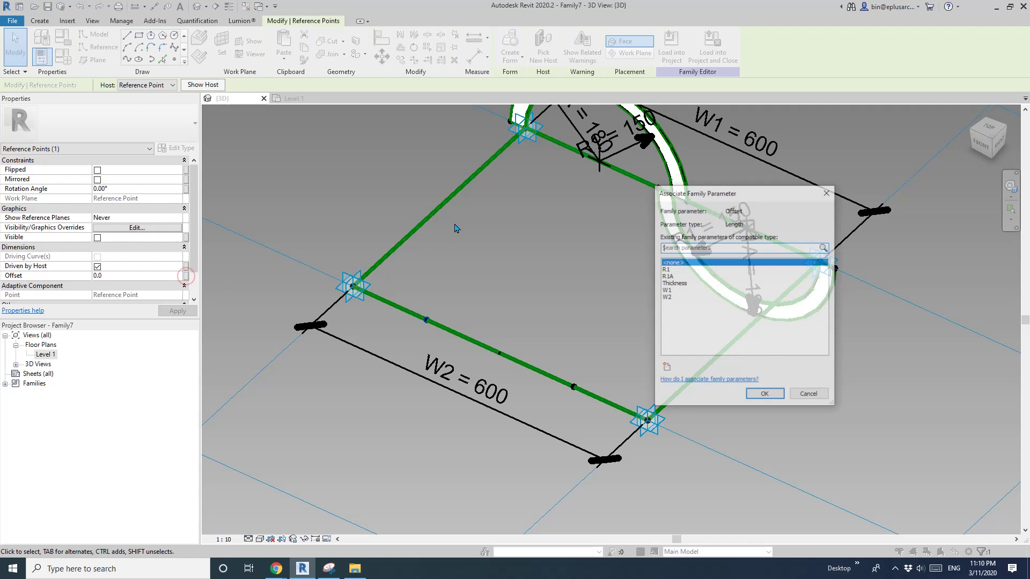
left_click(681, 284)
left_click(766, 395)
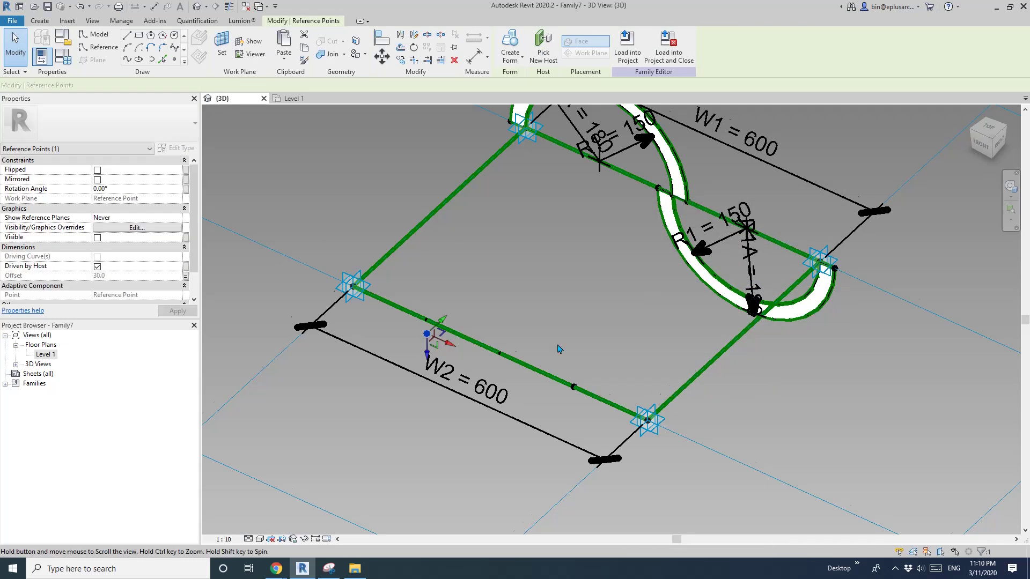
Step: Associate the offset of the new right quarter point on the W2 edge with the Thickness parameter
middle_click_drag(580, 405, 555, 316)
left_click(542, 301)
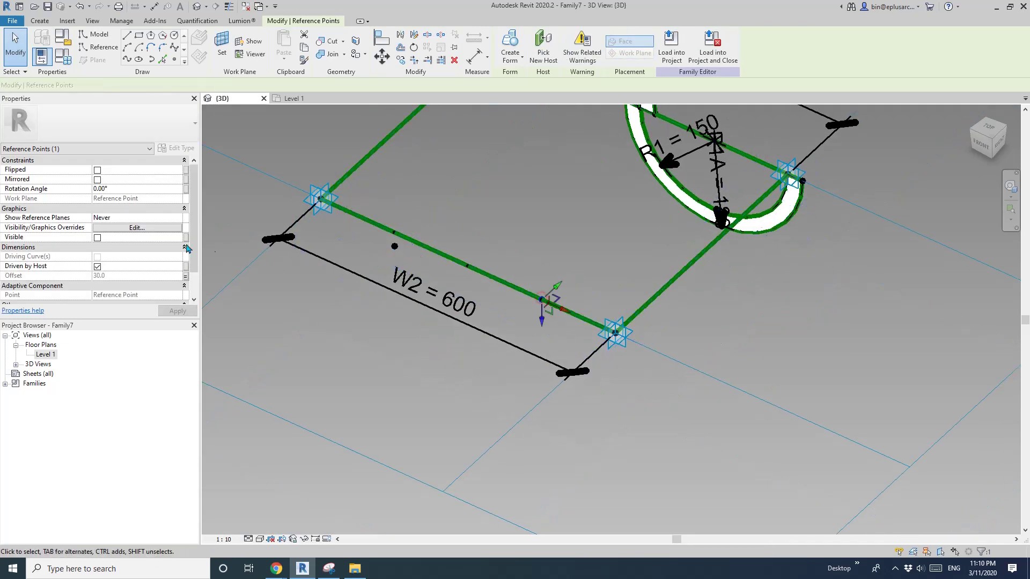
left_click(186, 276)
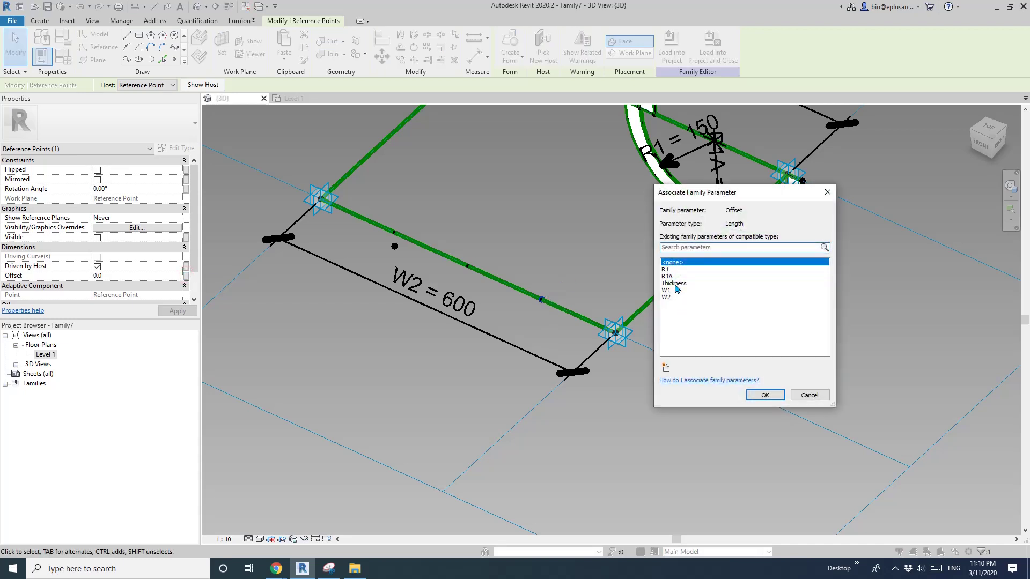
left_click(676, 283)
left_click(775, 392)
Step: Draw a semicircular reference arc of about 95 radius centred on the left offset point, on its work plane, and make its radius dimension permanent
middle_click_drag(495, 215, 531, 344)
left_click(98, 47)
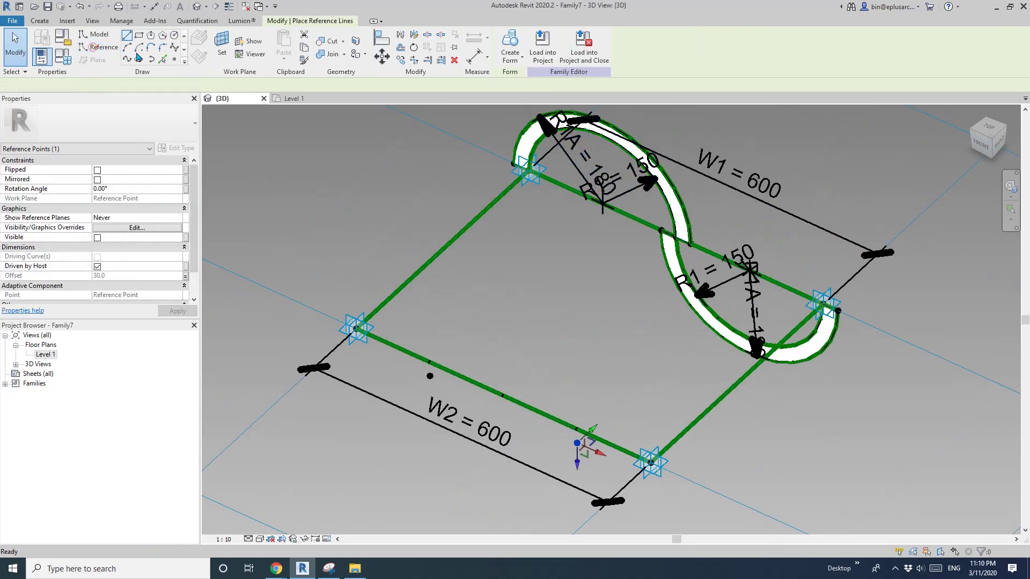
left_click(139, 49)
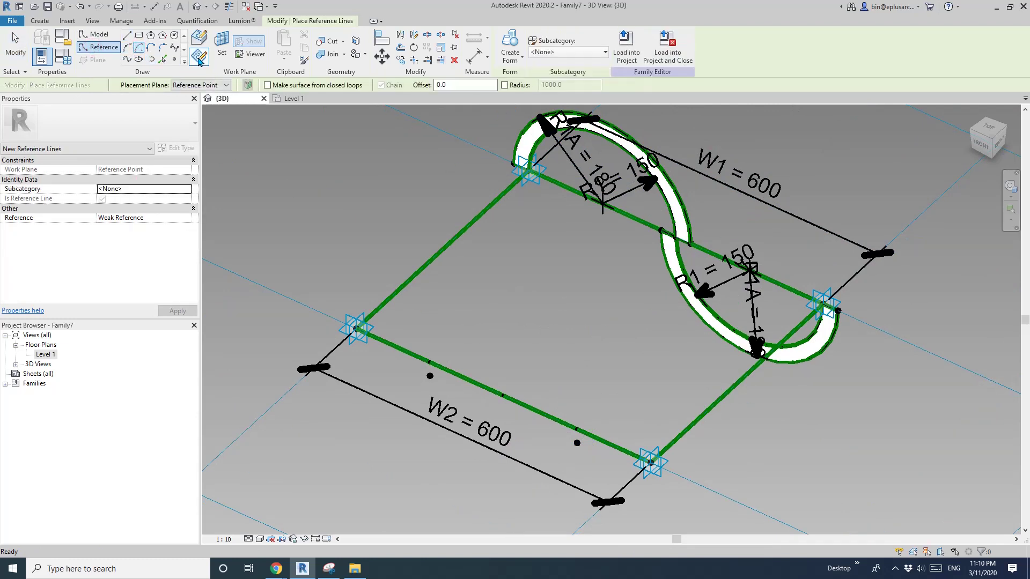
left_click(222, 47)
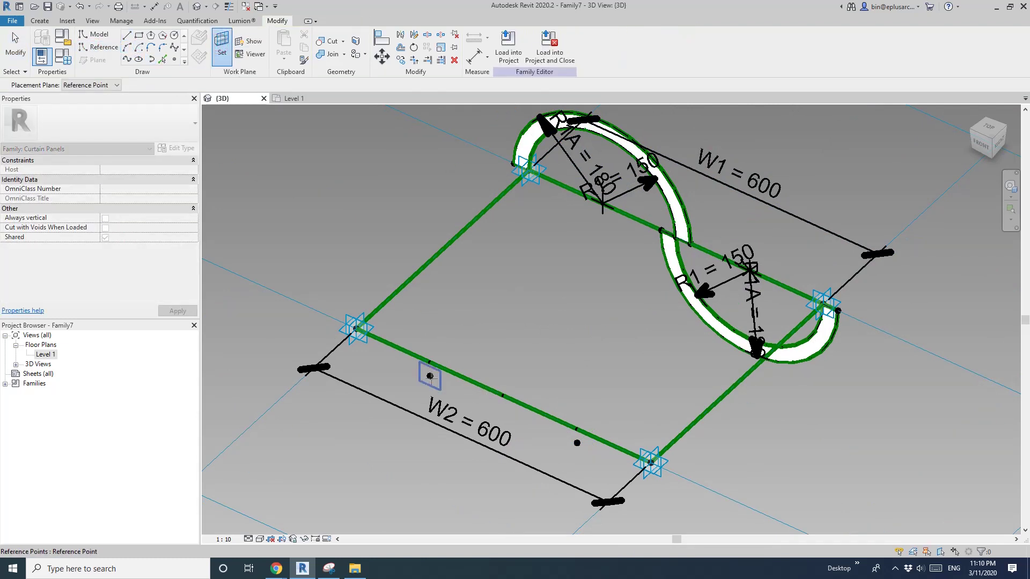
left_click(430, 376)
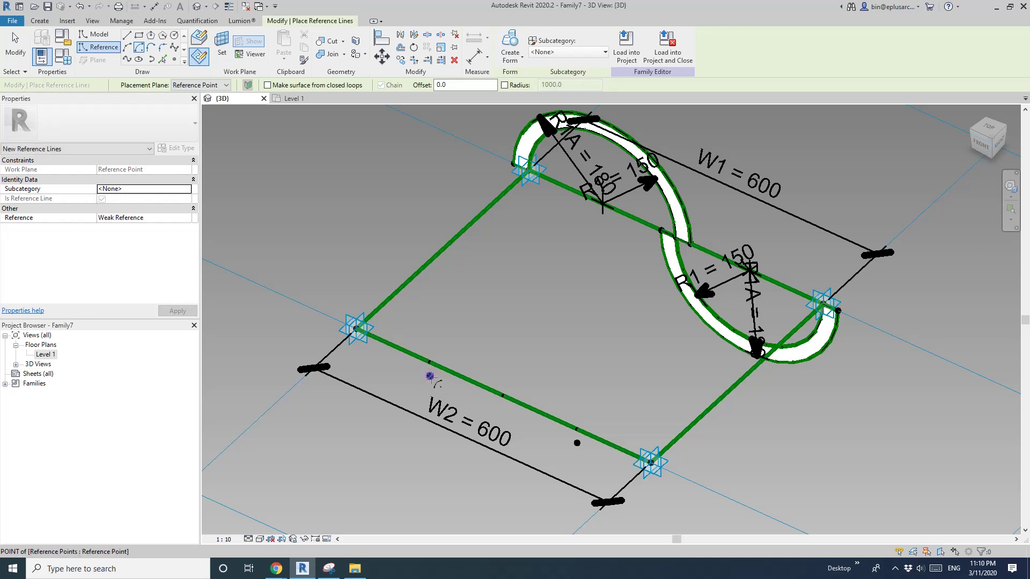
left_click(430, 376)
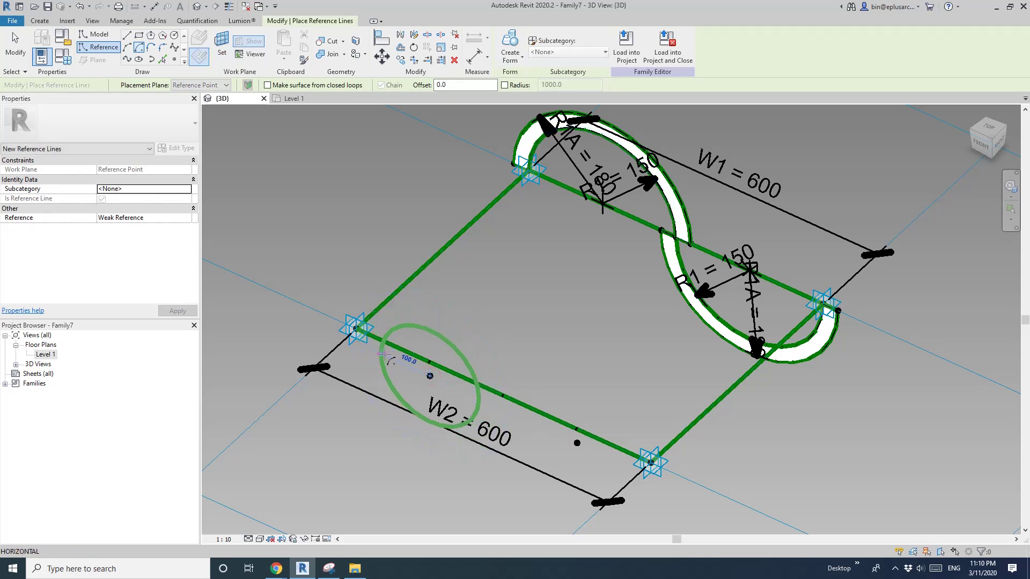
left_click(383, 355)
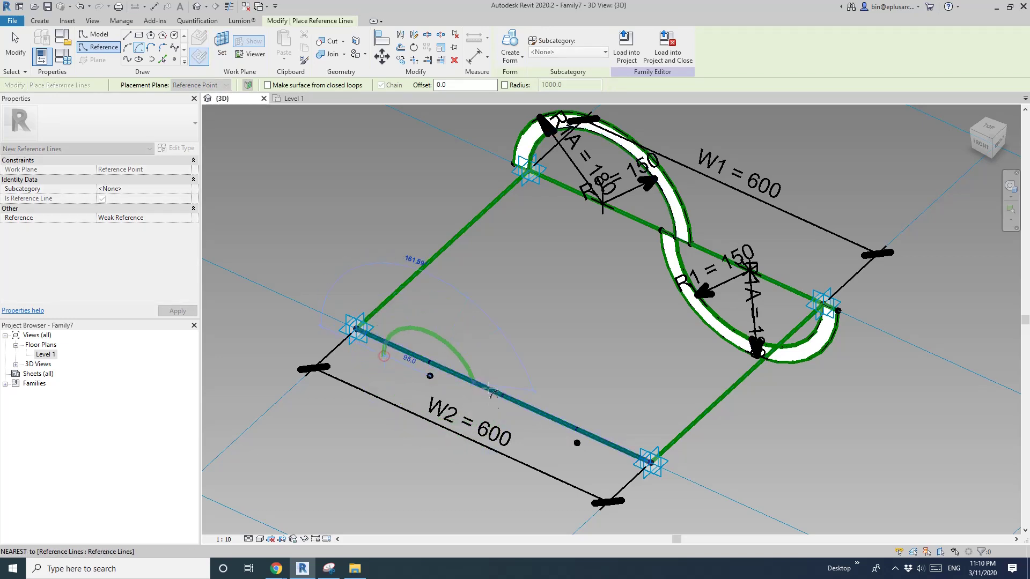
left_click(440, 382)
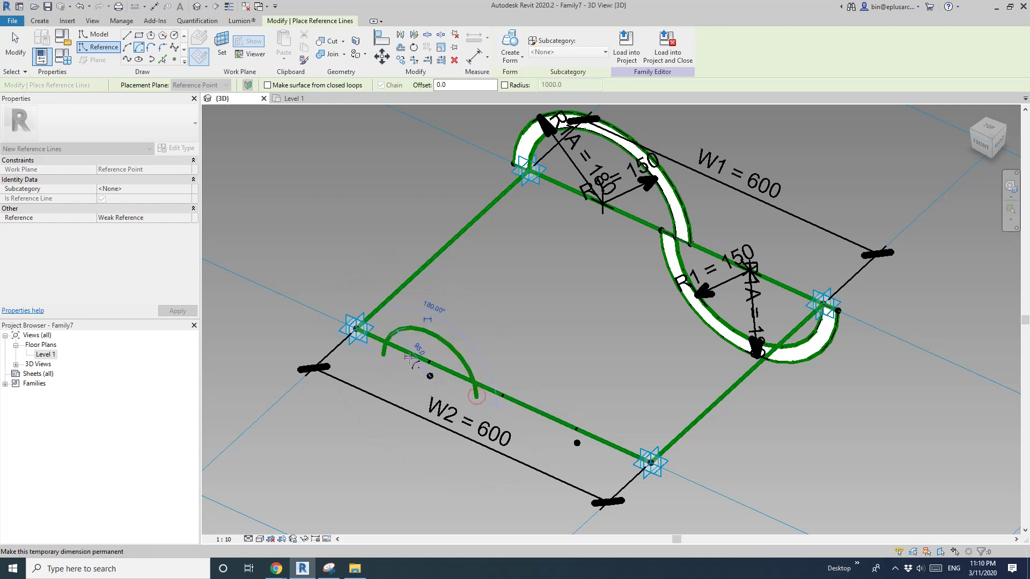
key("Escape")
key("Escape")
left_click(472, 438)
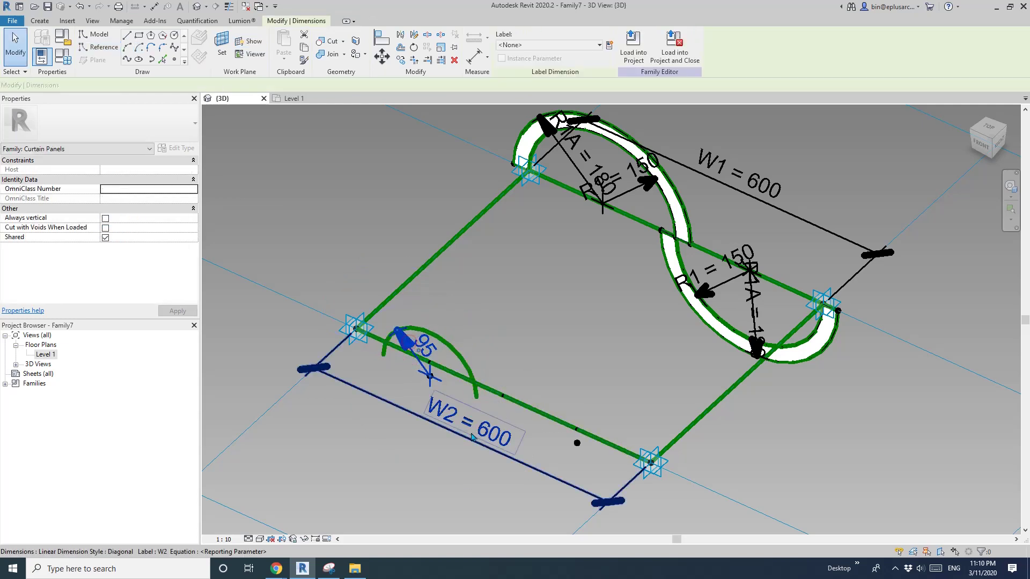
Step: Label the radius dimension of the W2 edge's left arc with a new instance parameter named R2
middle_click_drag(445, 425, 430, 398)
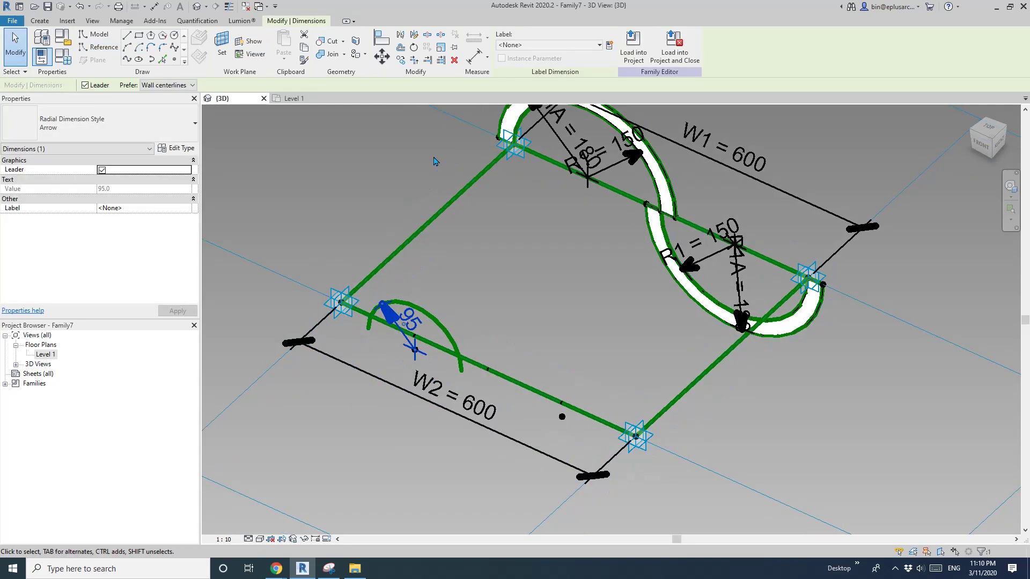
left_click(610, 46)
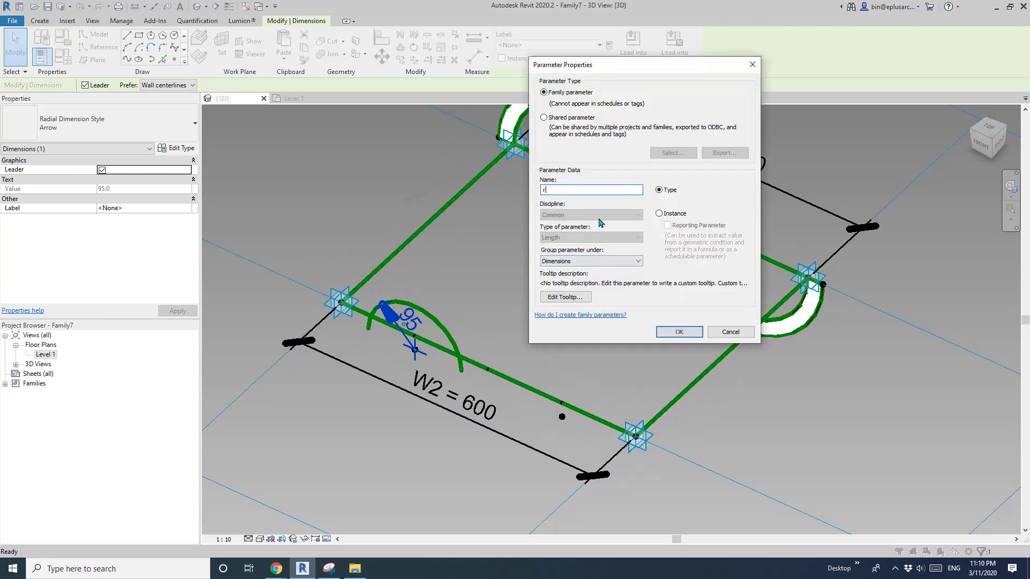
left_click(675, 215)
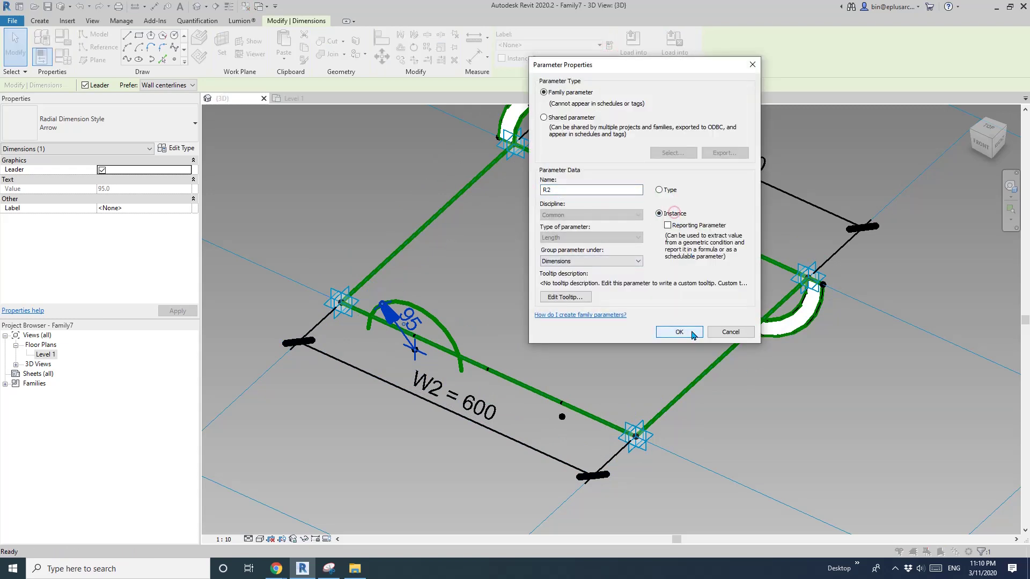
left_click(680, 332)
Step: Set the formula of parameter R2 to W2/4
left_click(67, 57)
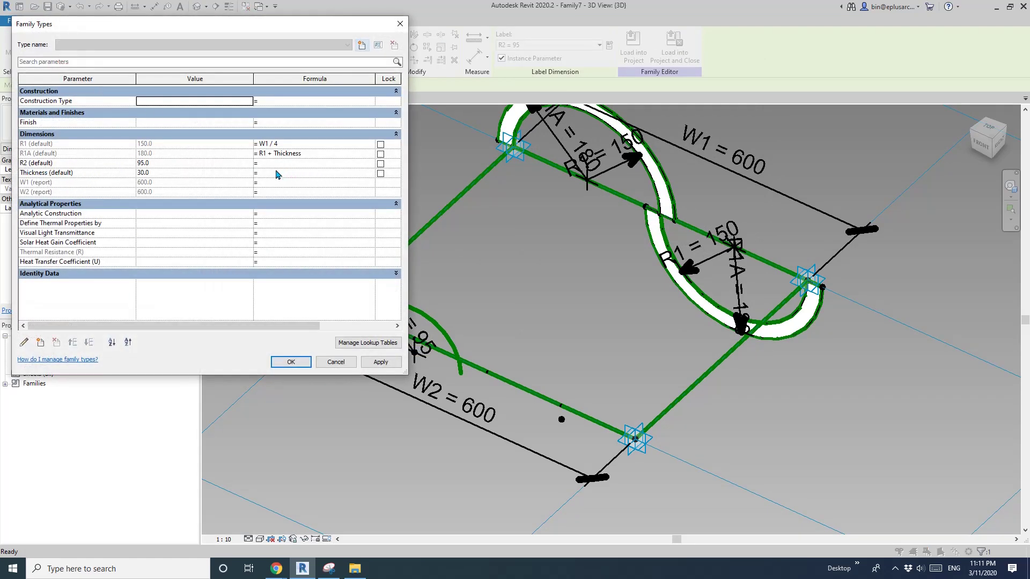
left_click(276, 166)
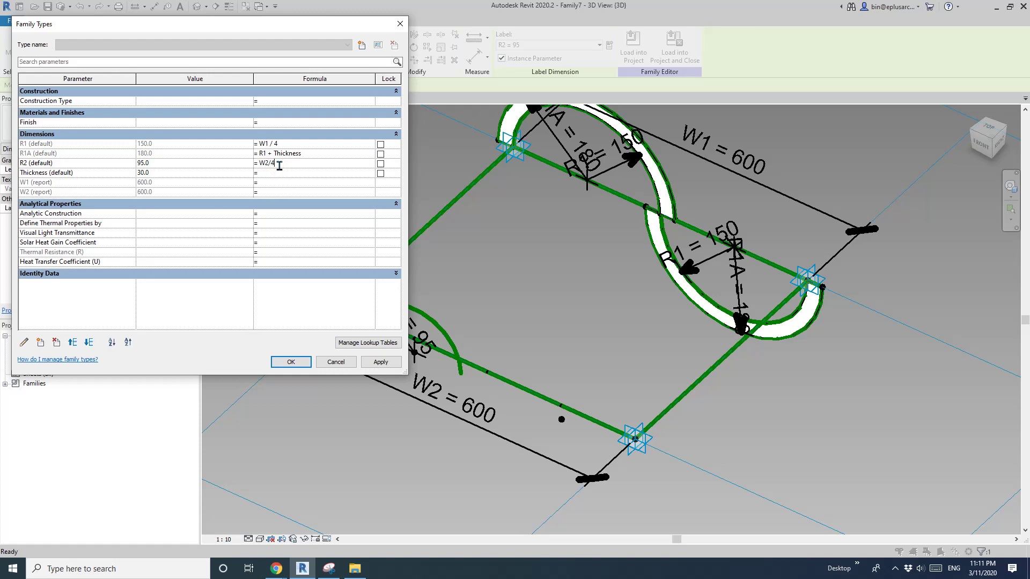
left_click(291, 362)
Step: Draw a concentric outer semicircular reference arc of about 255 radius on the W2 edge's left offset point and make its radius dimension permanent
middle_click_drag(517, 291, 572, 332, "shift")
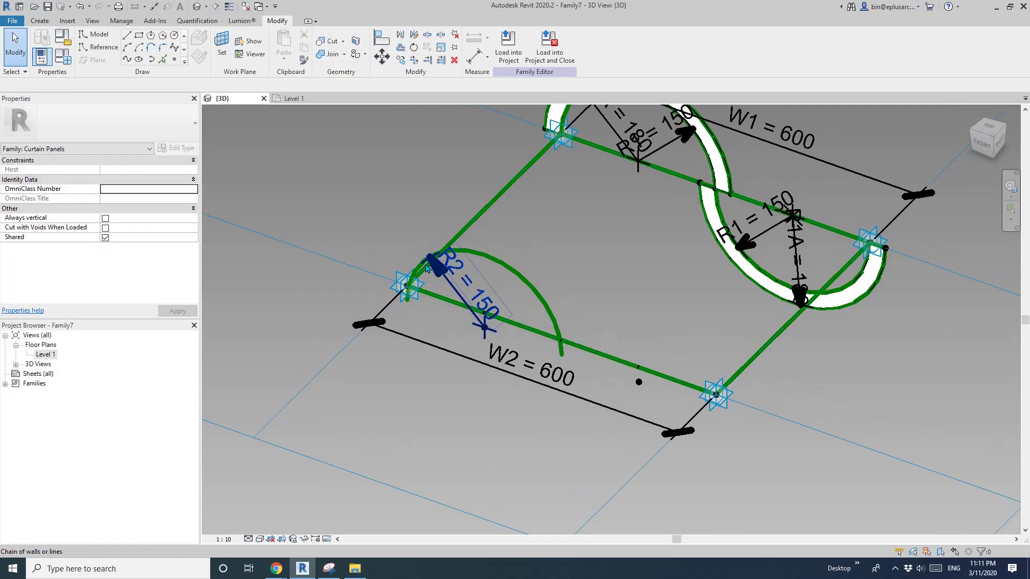
left_click(104, 49)
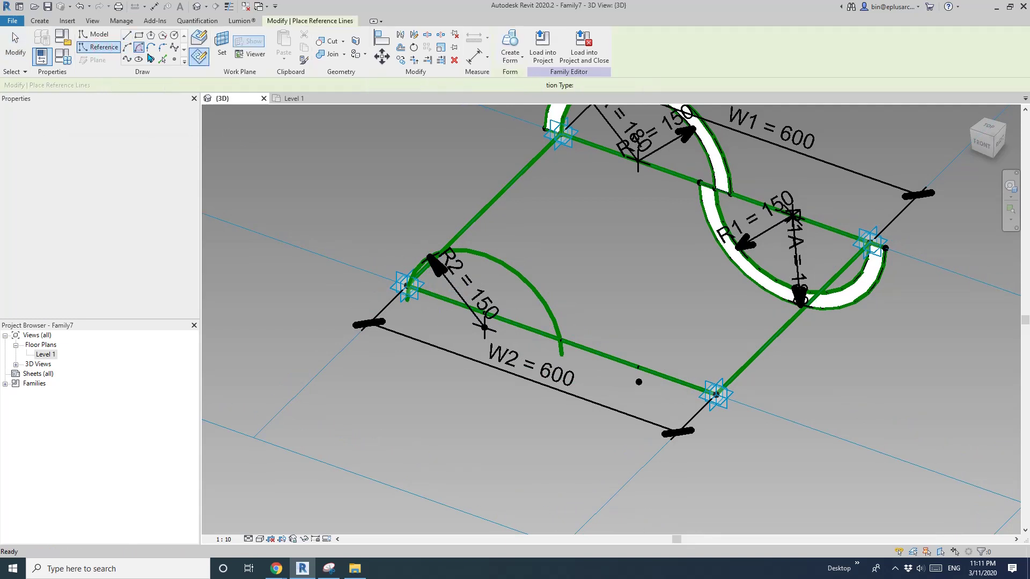
left_click(222, 43)
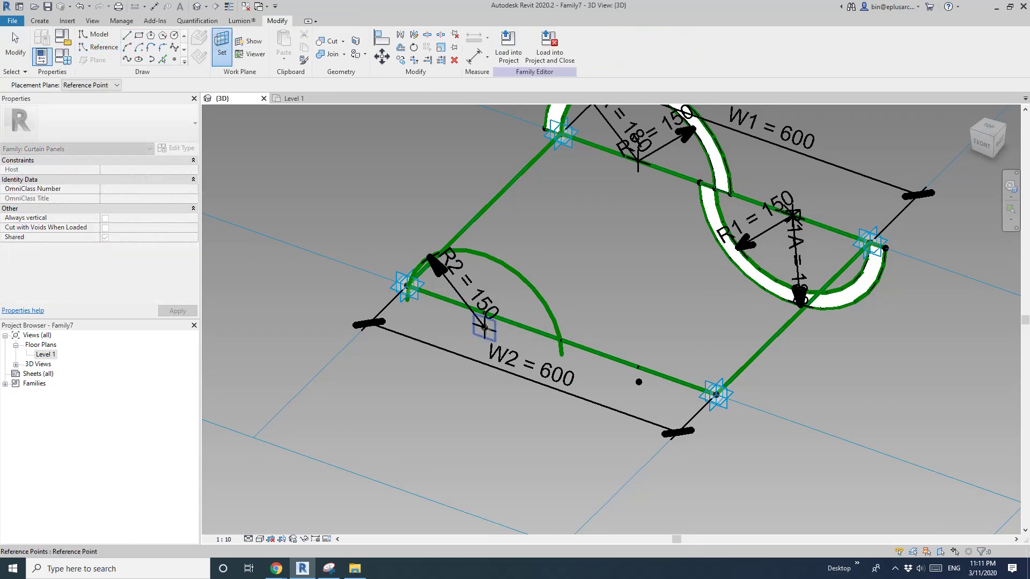
left_click(484, 328)
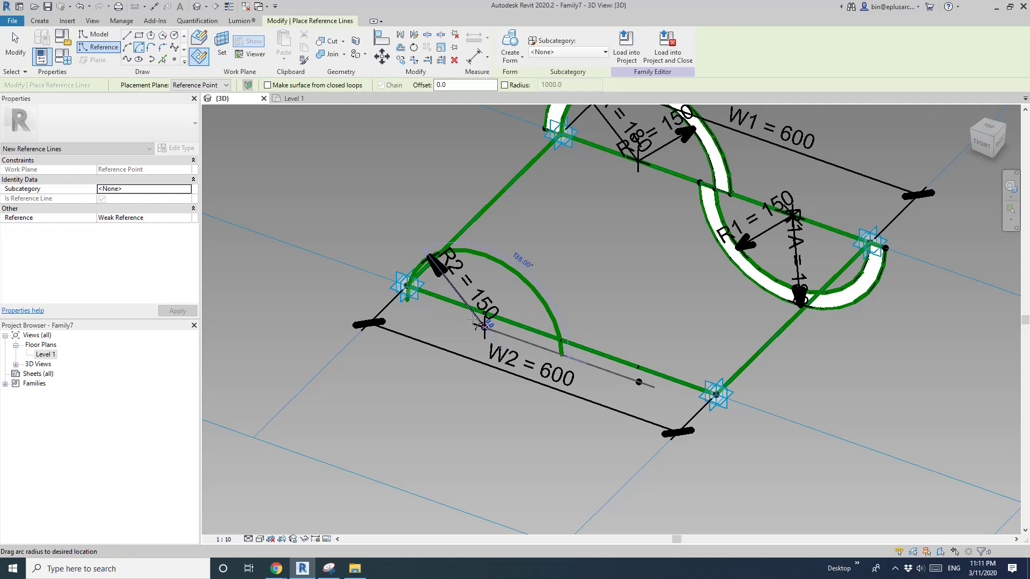
left_click(354, 280)
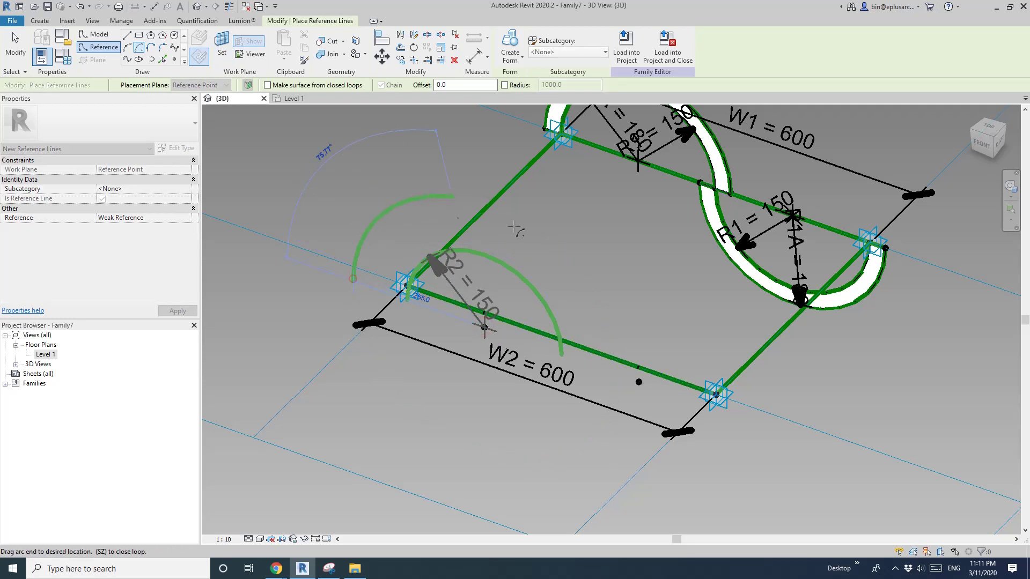
left_click(593, 366)
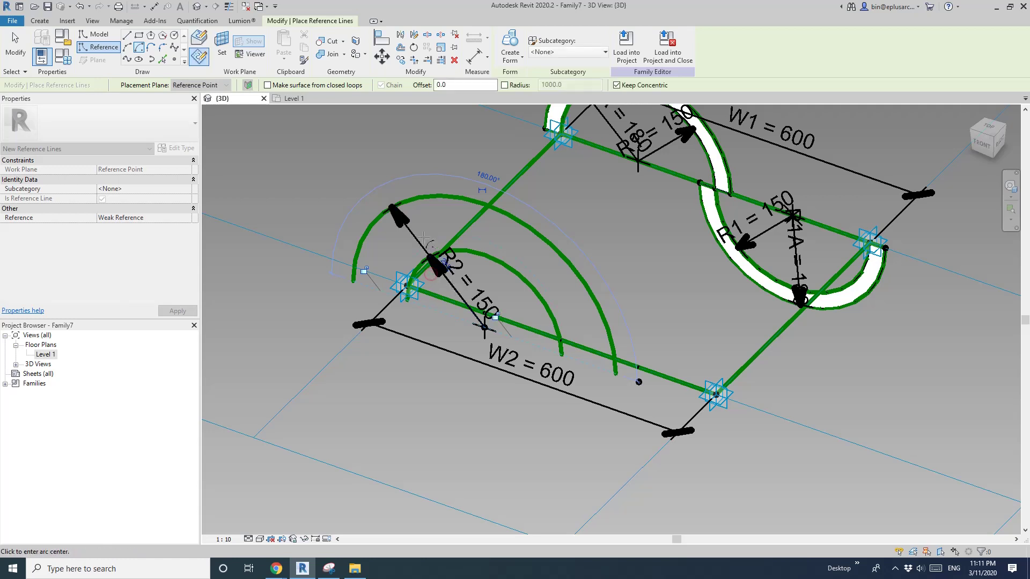
key("Escape")
Step: Move the outer arc's radius dimension clear of R2 and label it with a new instance parameter named R2A
left_click_drag(404, 222, 535, 270)
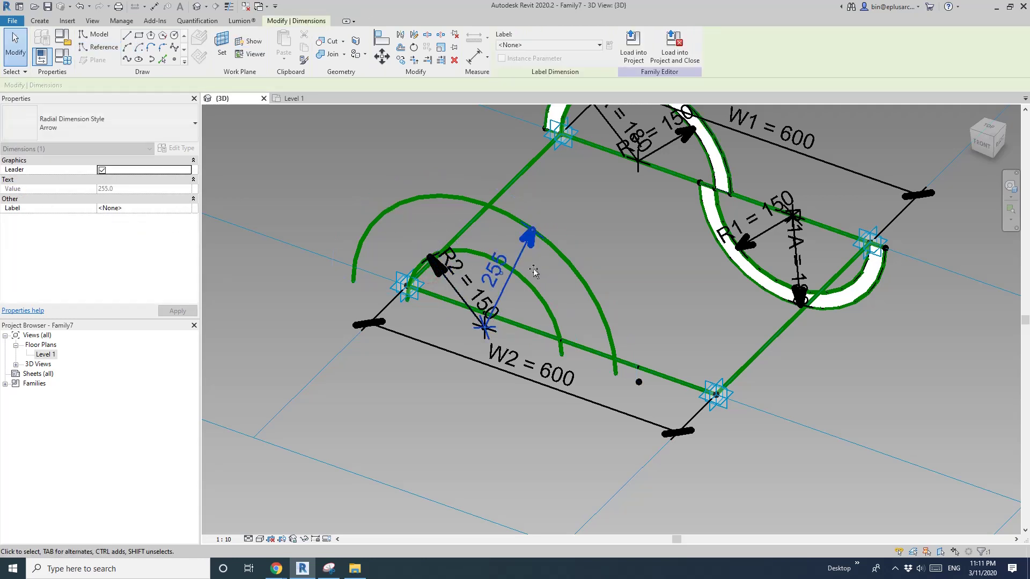
left_click(610, 45)
type("R2A")
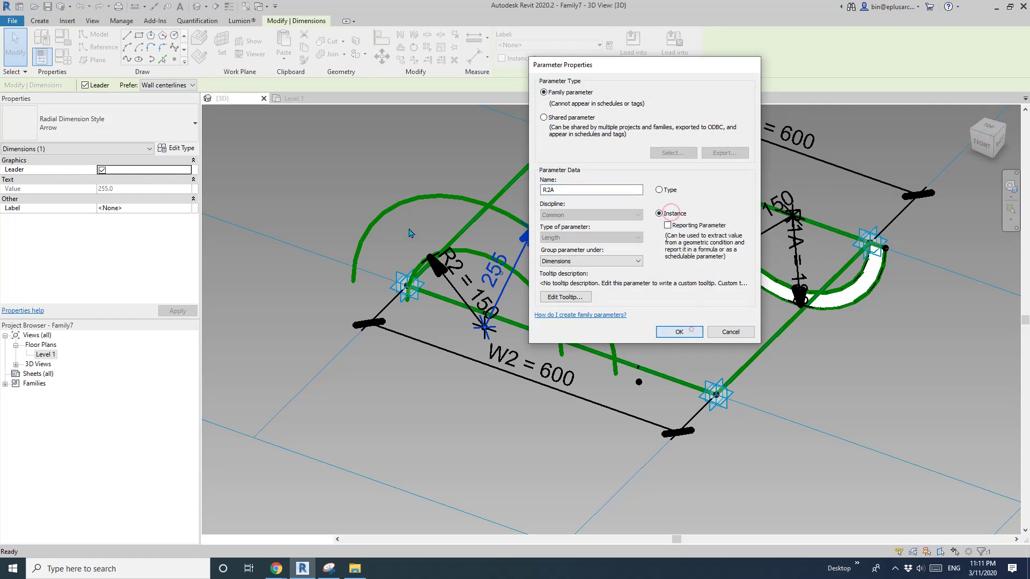
left_click(696, 331)
Step: Set the formula of parameter R2A to R2+Thickness and apply it to the family
left_click(66, 54)
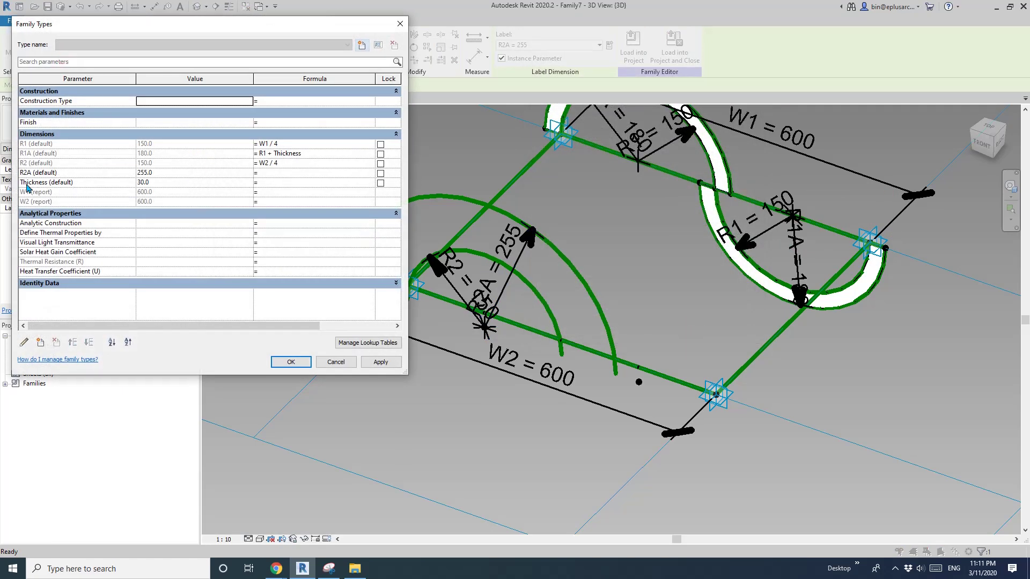
left_click(266, 174)
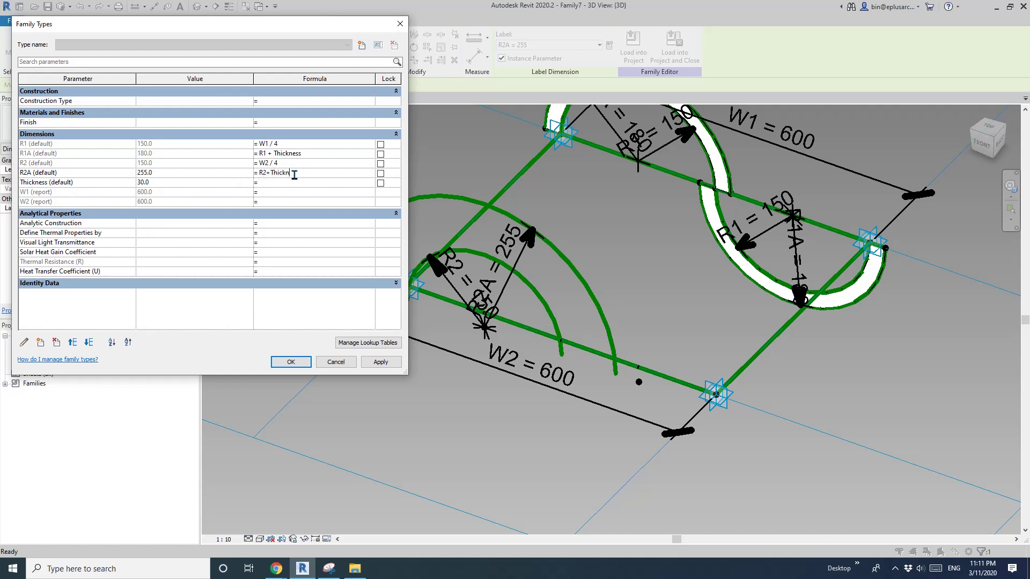
left_click(380, 363)
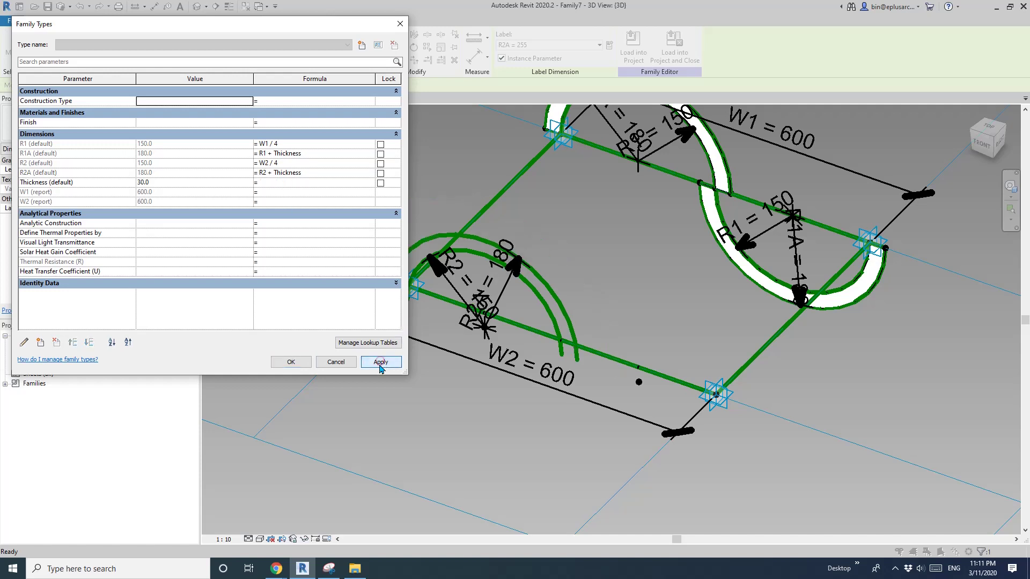
left_click(291, 363)
key("Escape")
Step: Draw short reference lines joining the inner and outer arc ends to close the left profile on the W2 edge
left_click(100, 47)
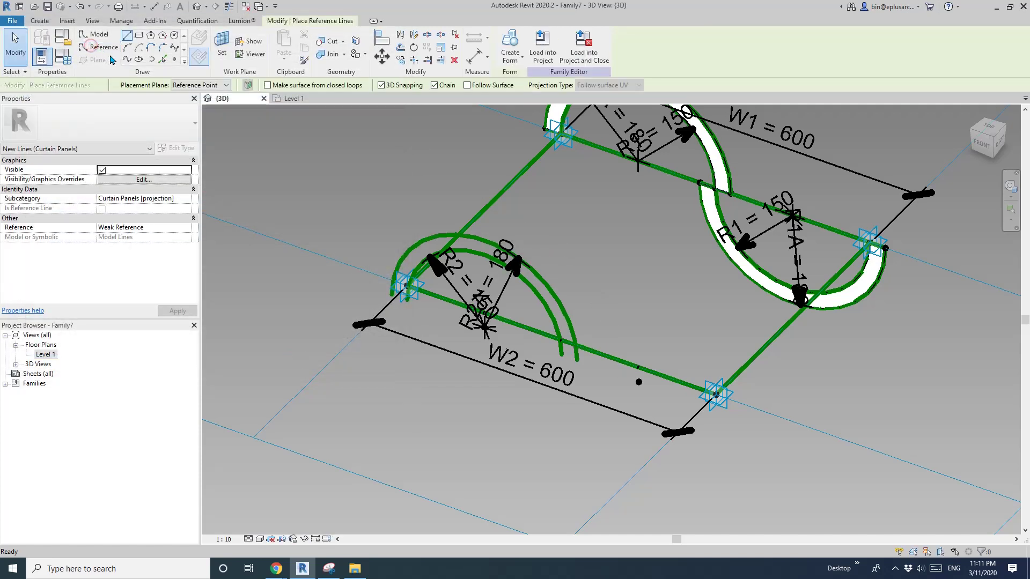
left_click(199, 36)
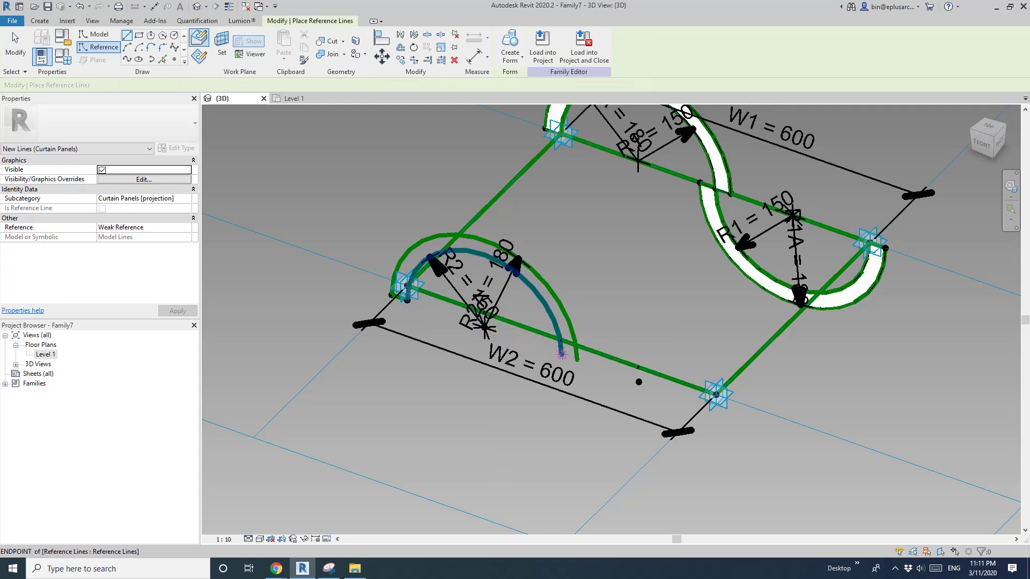
left_click(578, 361)
key("Escape")
key("Escape")
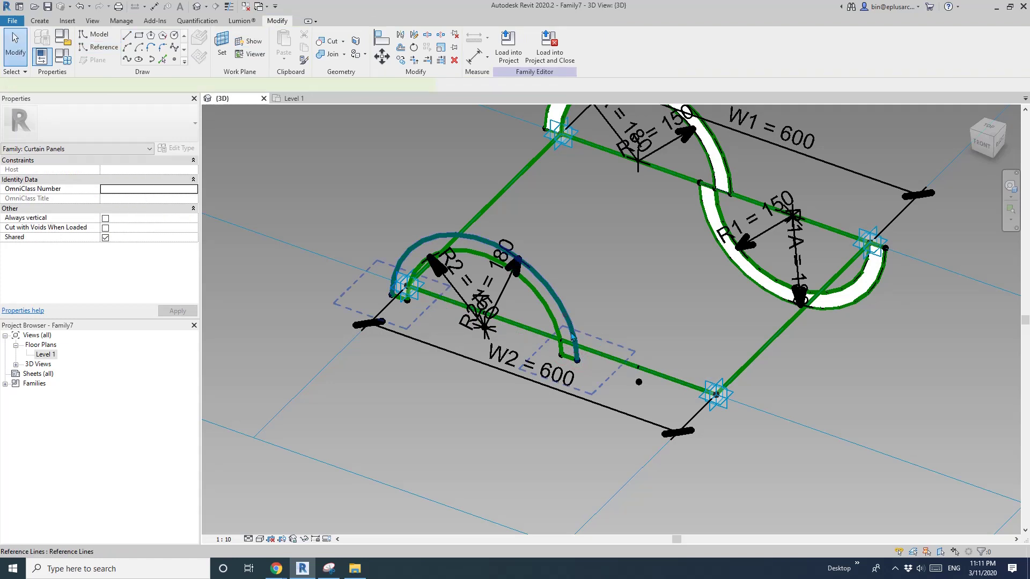
Step: Select the left profile's two arcs and two end lines on the W2 edge and create a planar surface form from them
left_click(564, 315)
left_click(556, 323, "ctrl")
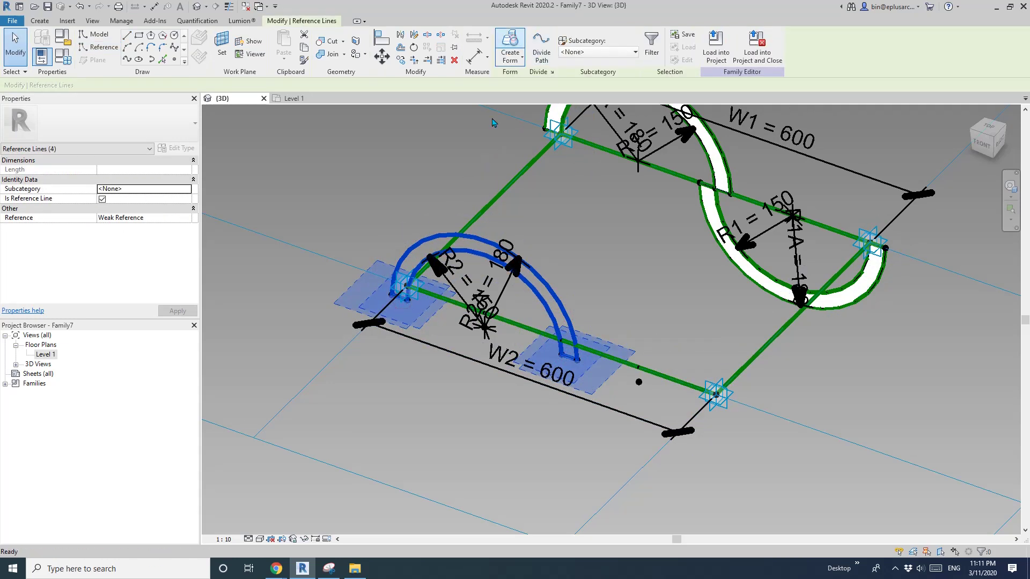
left_click(477, 387)
middle_click_drag(595, 438, 504, 428)
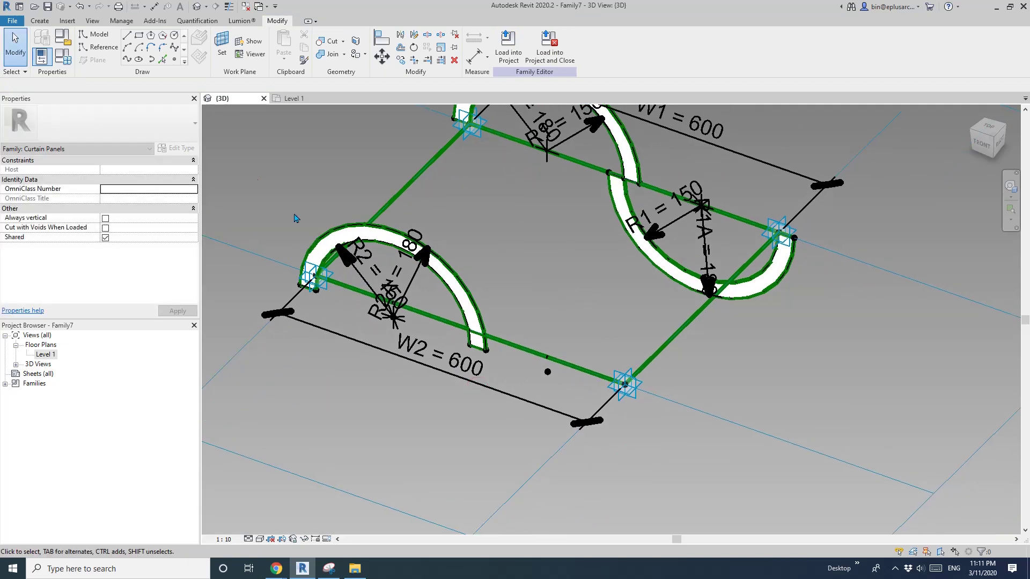
Step: Try to draw a semicircular reference arc of about 85 radius centred on the W2 edge's right offset point
middle_click_drag(548, 376, 545, 375)
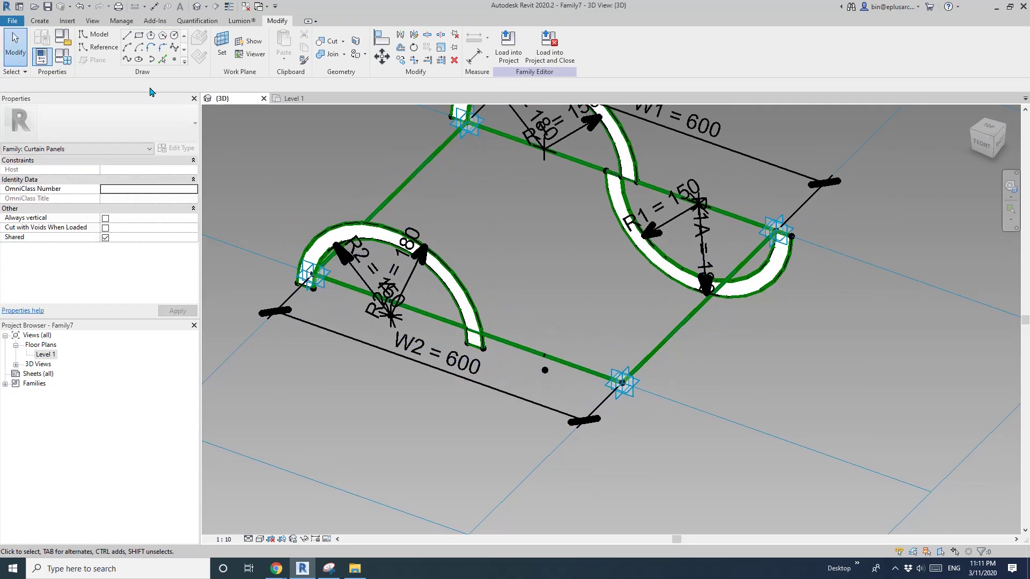
left_click(100, 47)
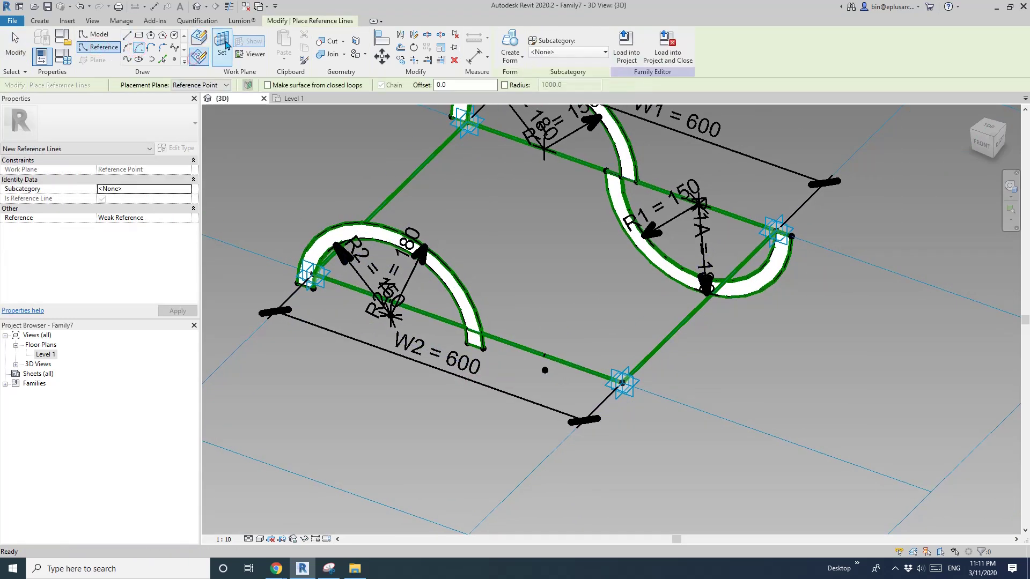
key("Escape")
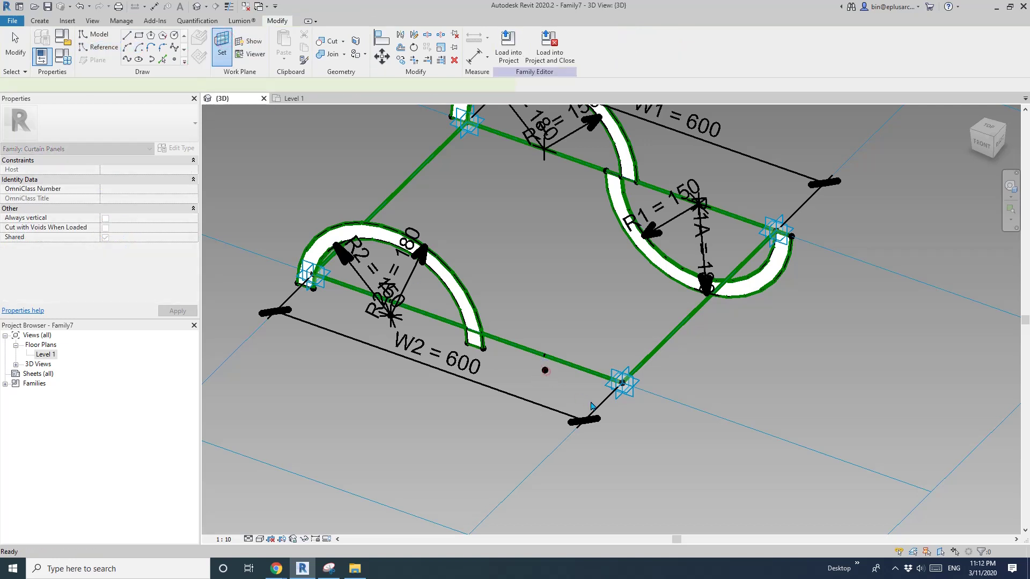
key("Return")
left_click(545, 370)
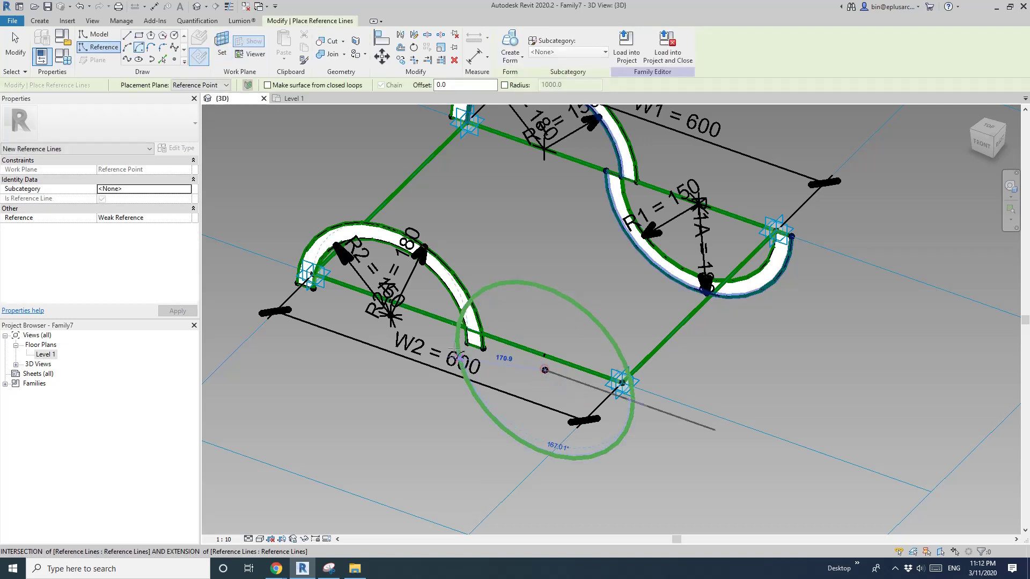
left_click(501, 356)
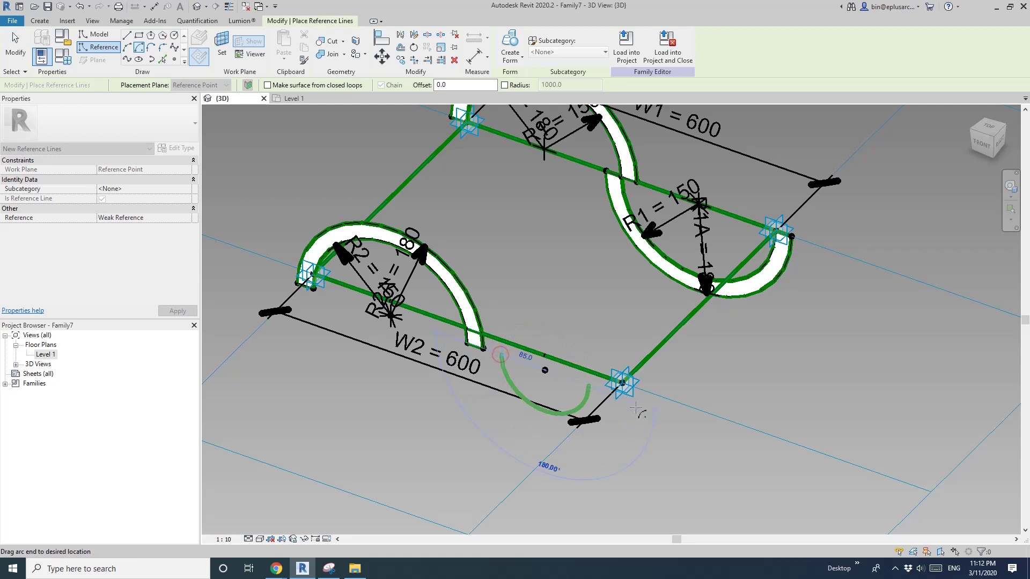
left_click(589, 387)
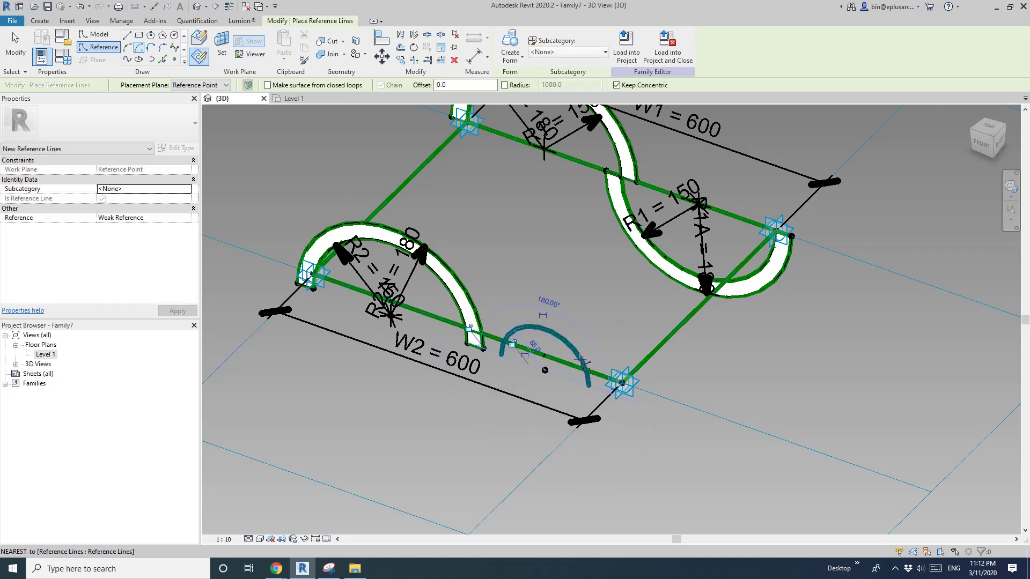
key("ctrl+z")
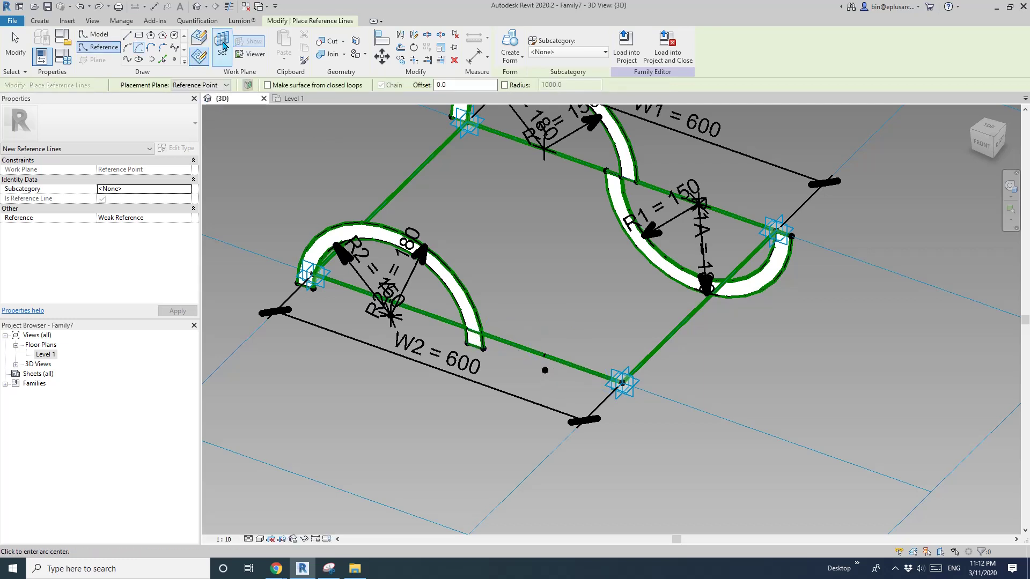
Step: Draw a downward semicircular reference arc of about 70 radius centred on the W2 edge's right offset point, on its work plane, with a permanent radius dimension
key("Escape")
key("Return")
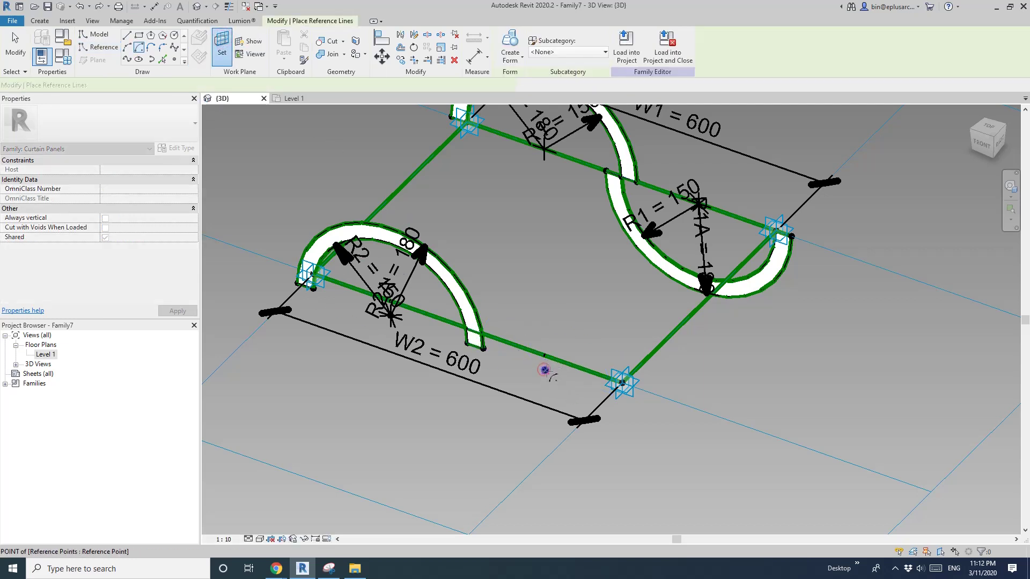
left_click(508, 357)
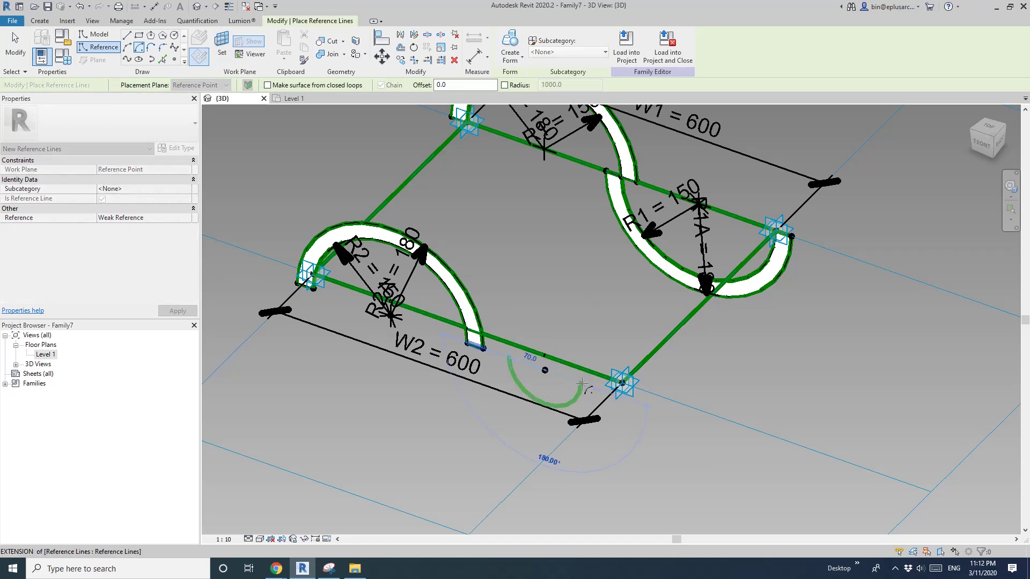
left_click(581, 383)
scroll(581, 383, "up", 1)
key("Escape")
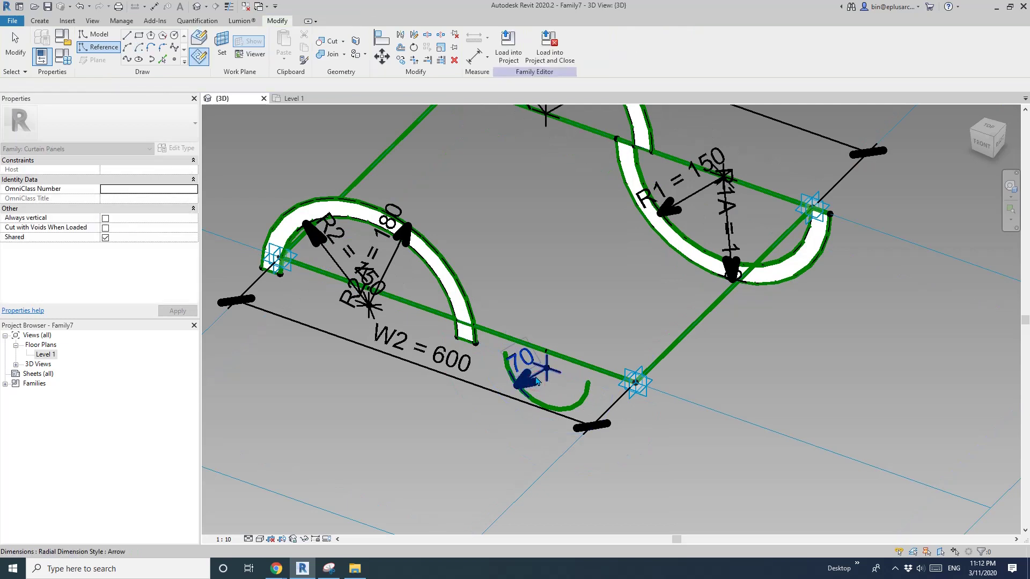
Step: Label the radius dimension of the W2 edge's right arc with the existing R2 parameter
left_click(537, 381)
left_click(547, 45)
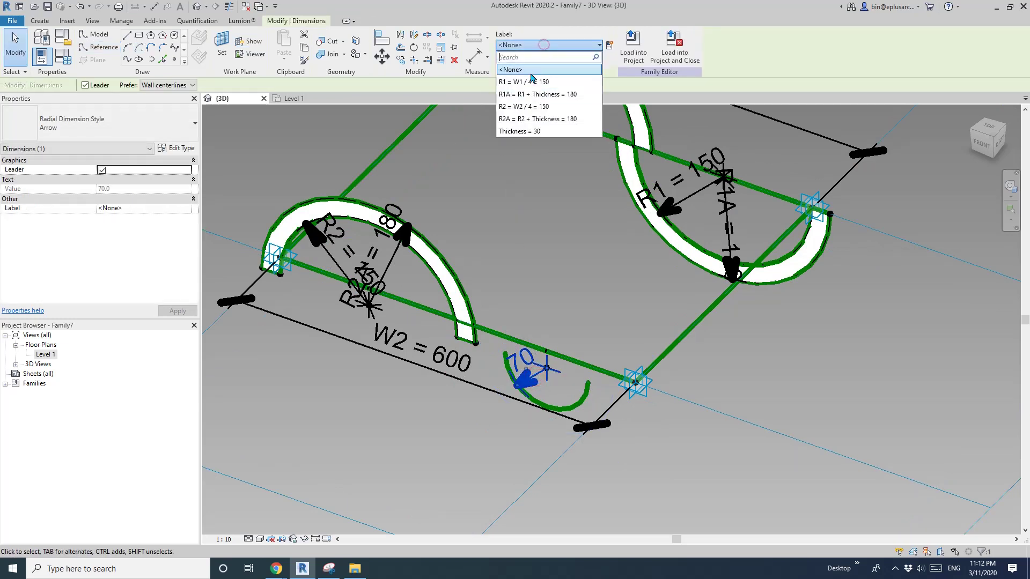
left_click(521, 108)
Step: Draw a concentric downward reference arc of about 190 radius centred on the W2 edge's right offset point, with a permanent radius dimension
left_click(100, 47)
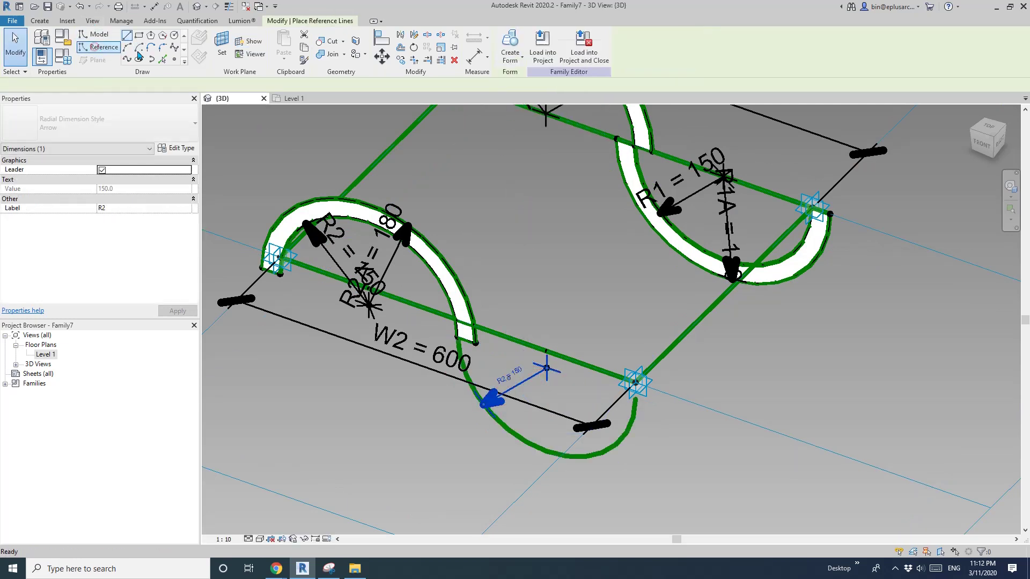
key("Escape")
left_click(222, 45)
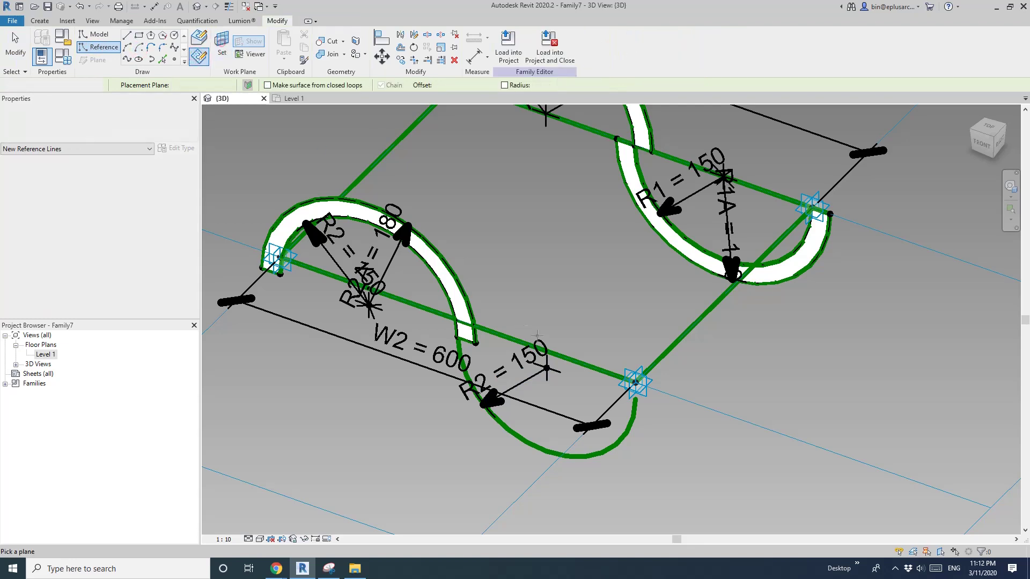
left_click(547, 370)
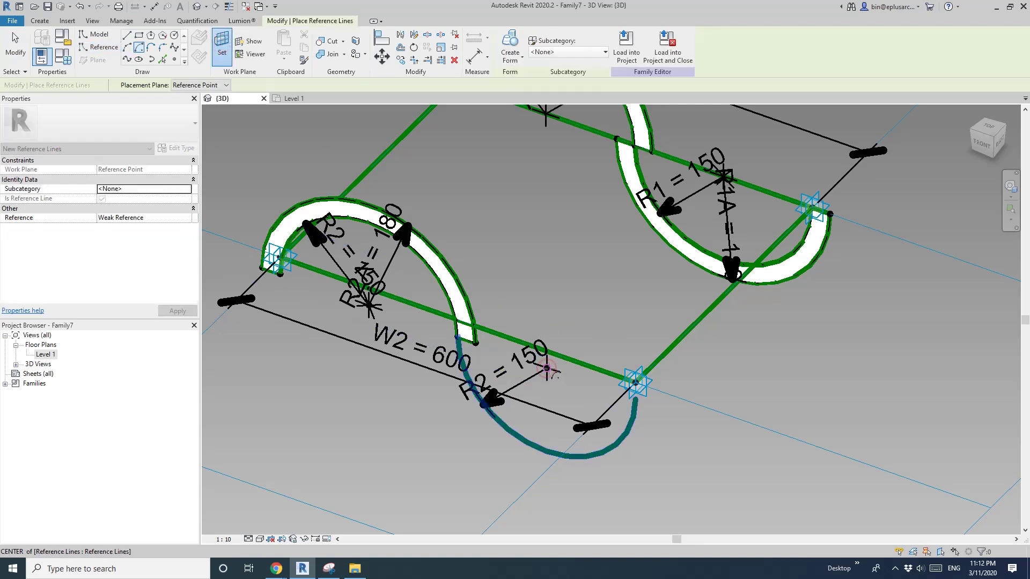
left_click(434, 330)
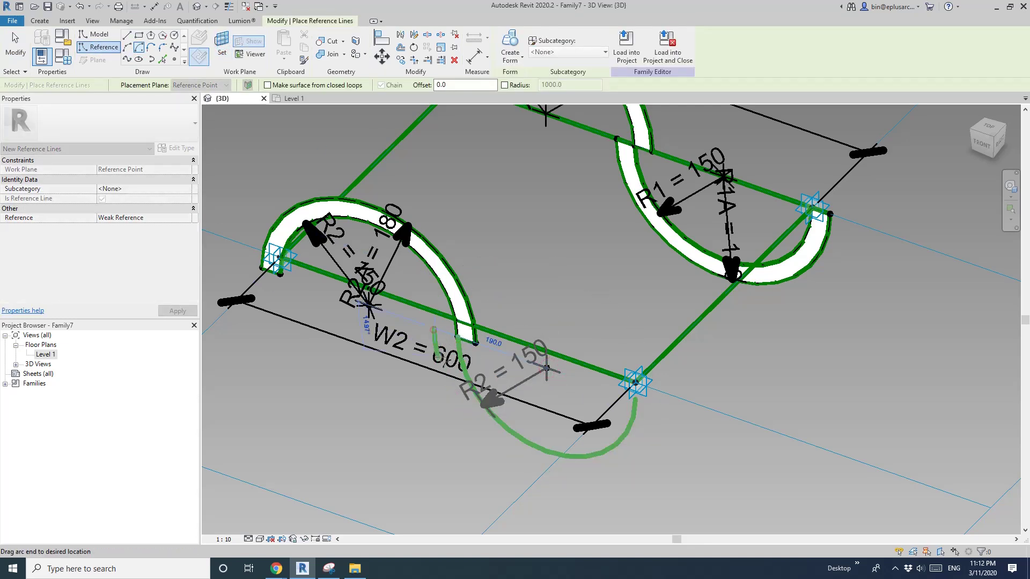
left_click(663, 411)
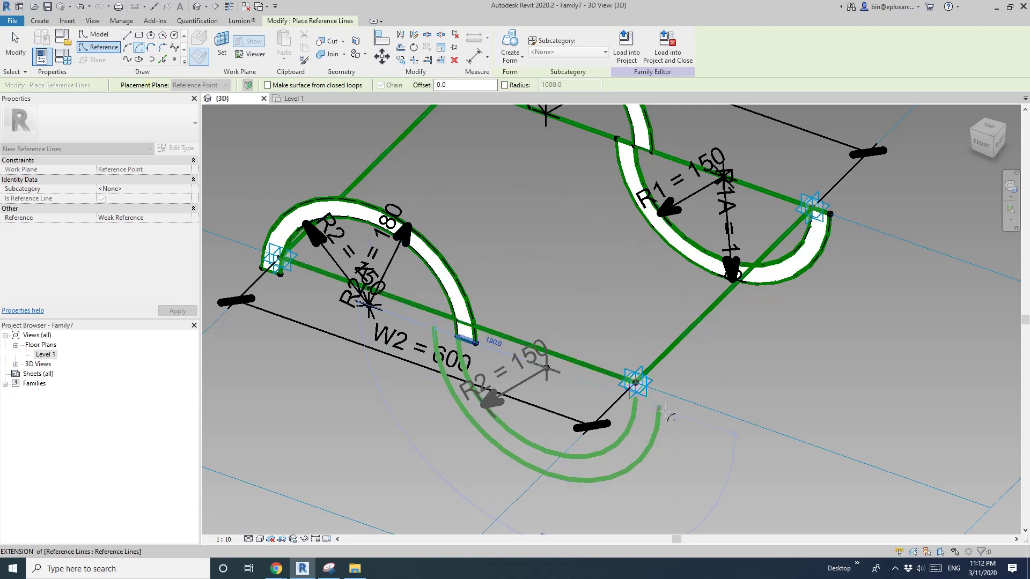
key("Escape")
key("Escape")
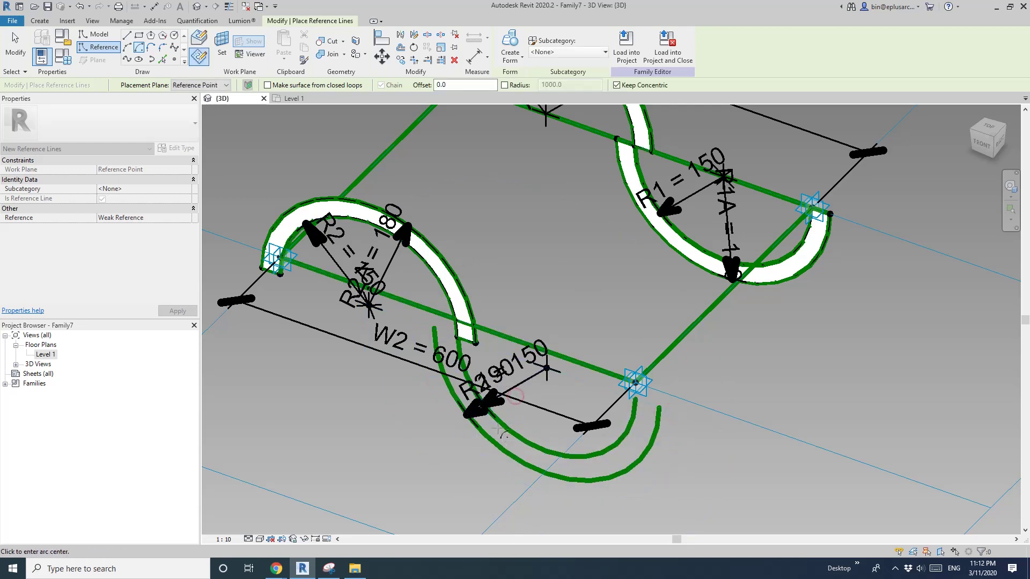
Step: Move the outer right arc's radius dimension on the W2 edge clear of the inner one and label it with the R2A parameter
left_click(547, 449)
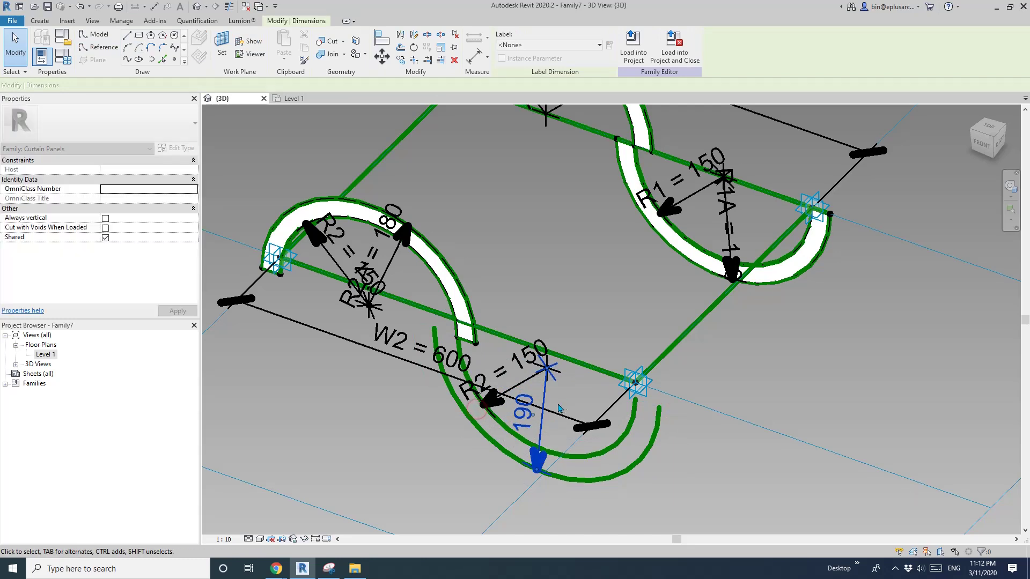
left_click(563, 47)
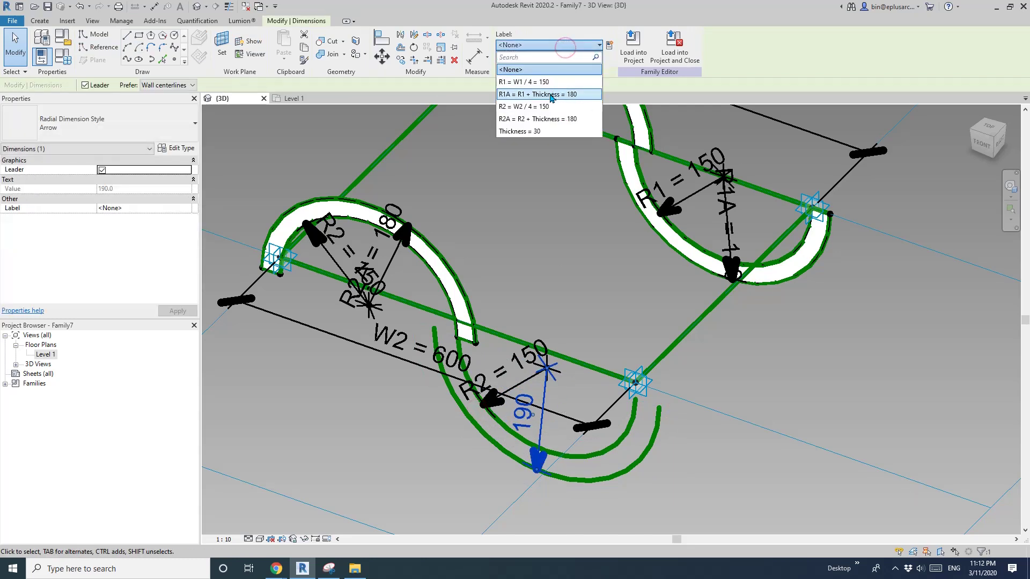
left_click(535, 119)
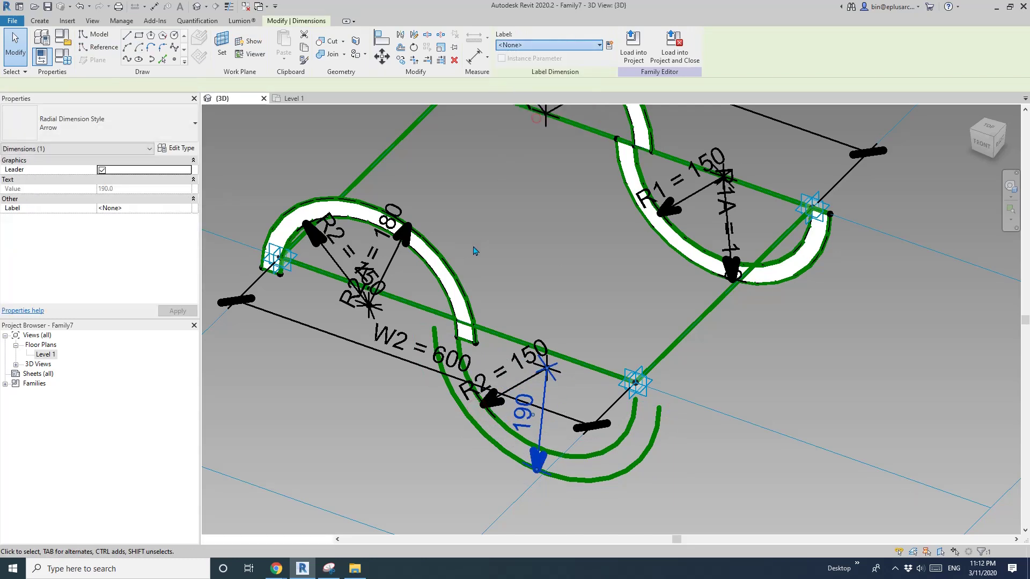
Step: Draw two short reference lines joining the endpoints of the inner and outer right arcs on the W2 edge to close the profile
left_click(98, 47)
left_click(202, 44)
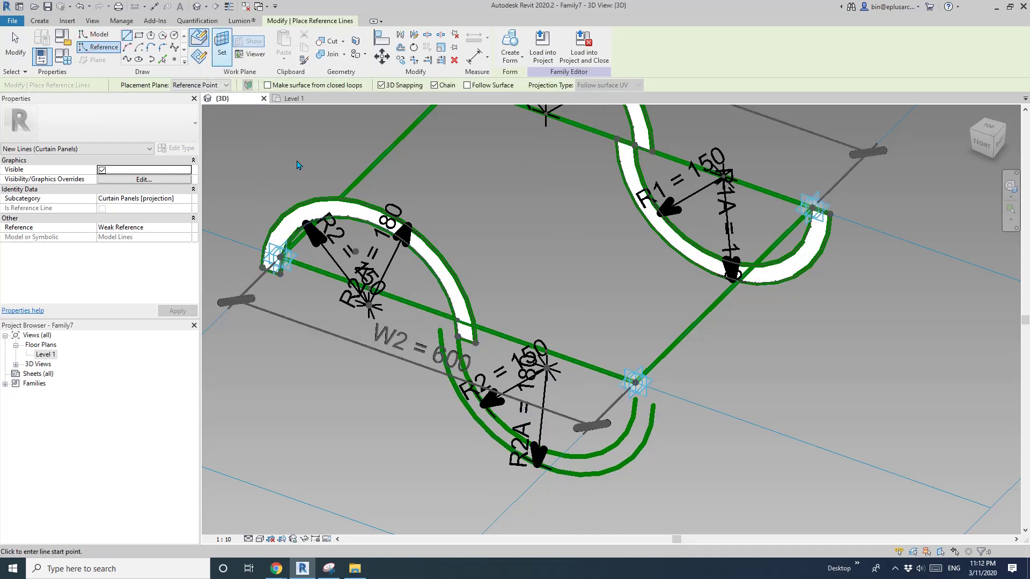
left_click(440, 331)
left_click(458, 337)
key("Escape")
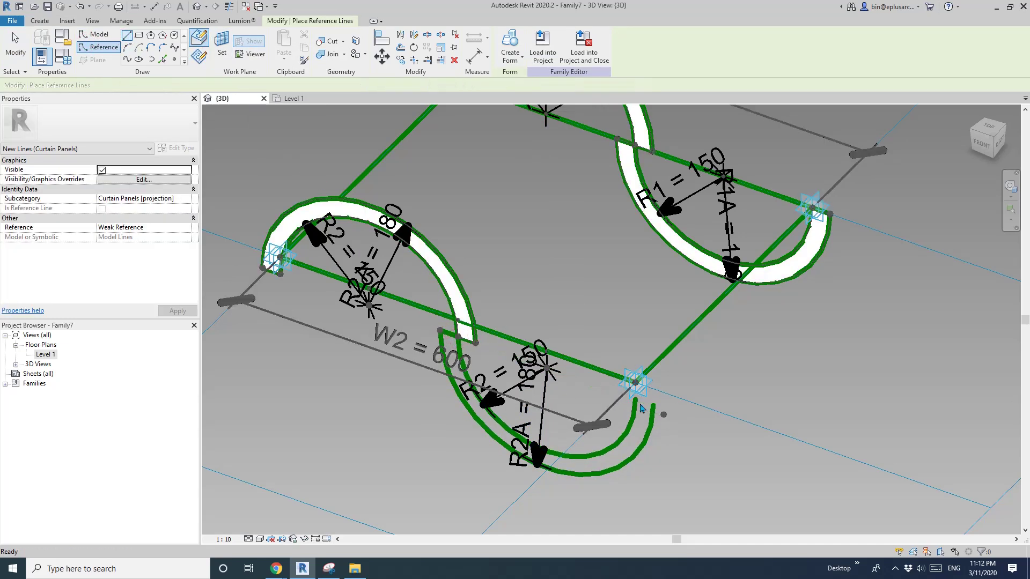
key("Escape")
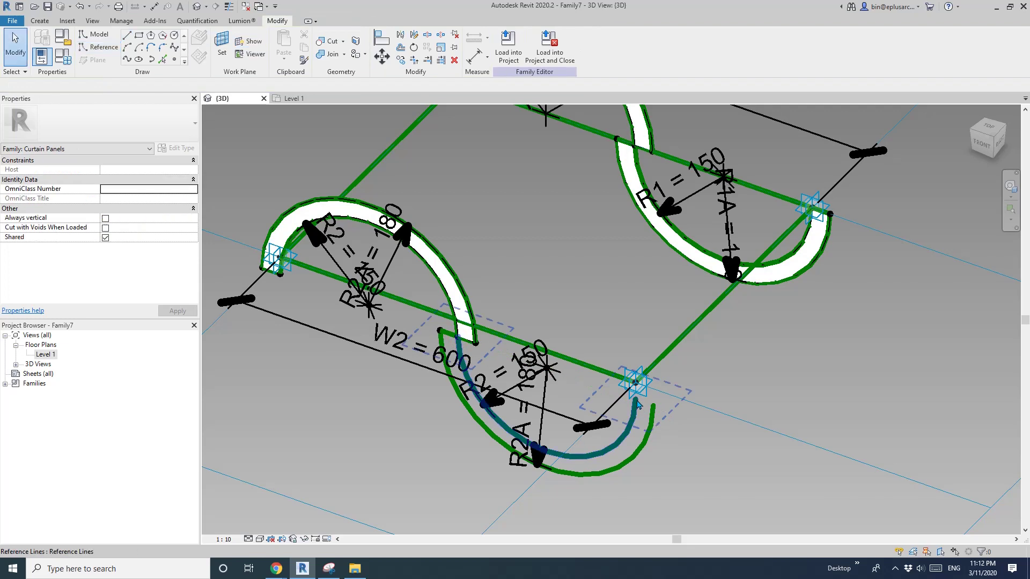
left_click(102, 51)
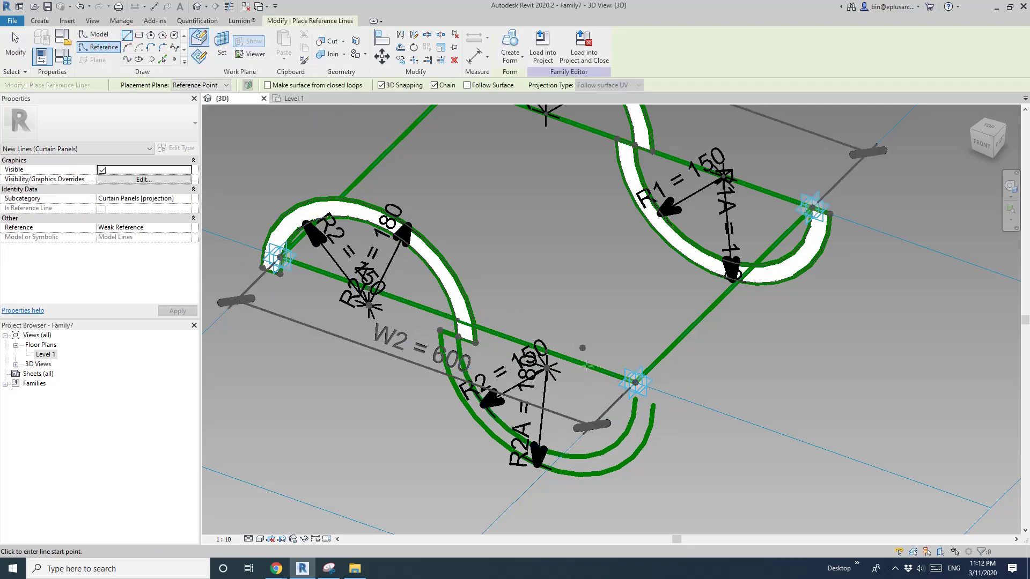
left_click(635, 399)
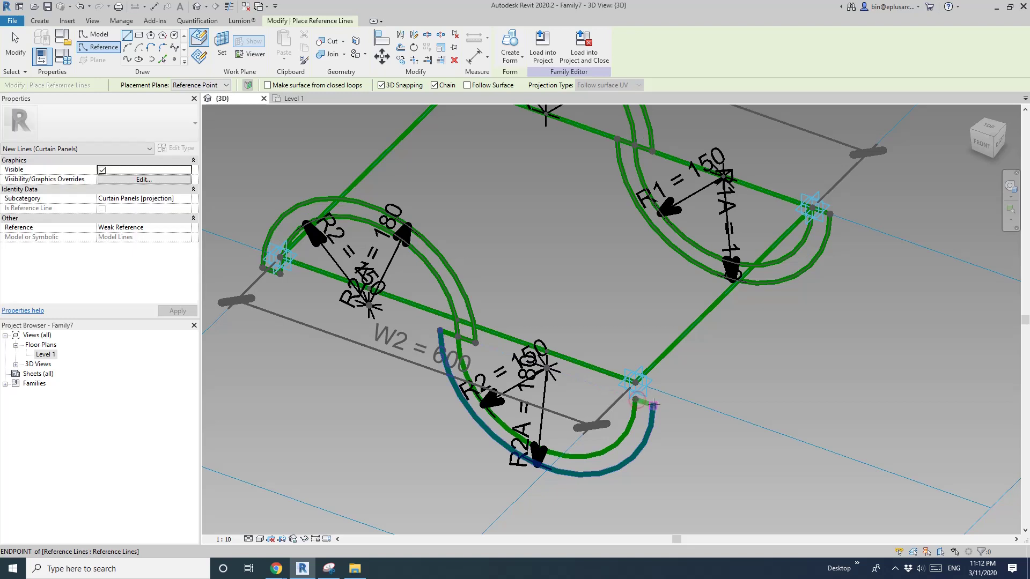
left_click(654, 406)
key("Escape")
key("Escape")
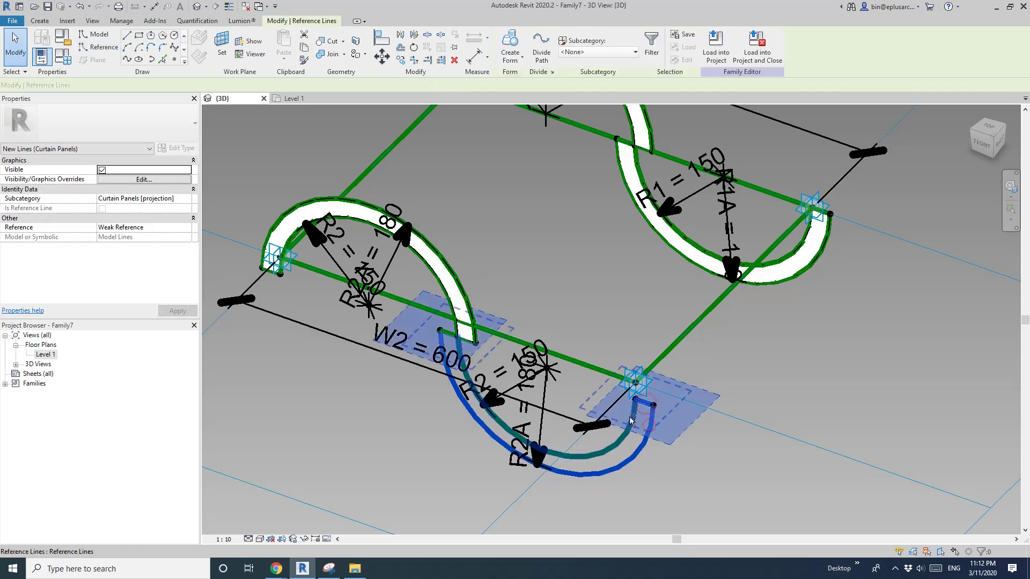
Step: Create a planar surface form from the closed loop of the W2 edge's right profile
left_click(448, 337, "ctrl")
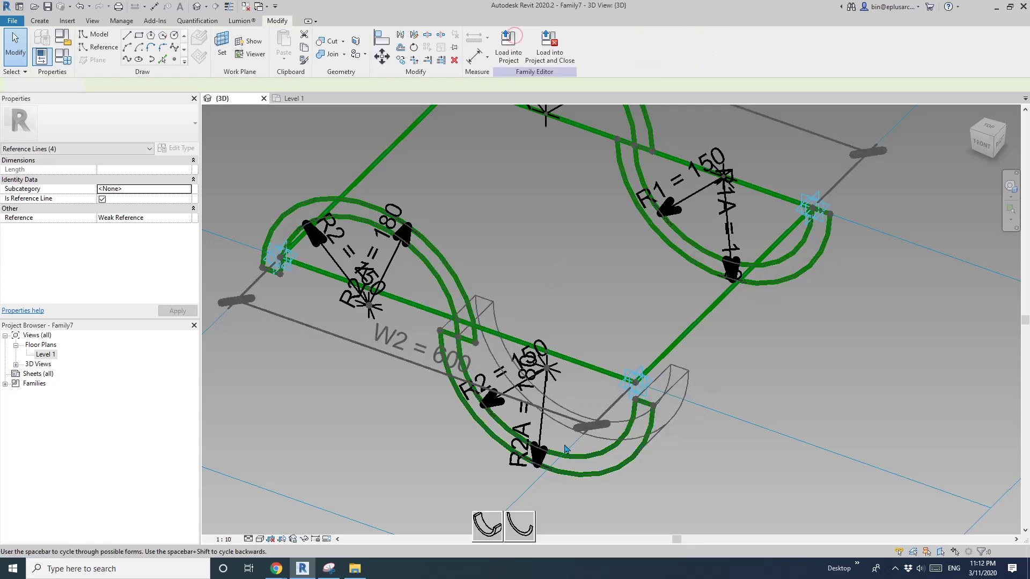
left_click(523, 526)
Step: Create a solid form between the upward-arched left profiles on the W1 and W2 edges
scroll(556, 404, "down", 4)
scroll(572, 228, "up", 4)
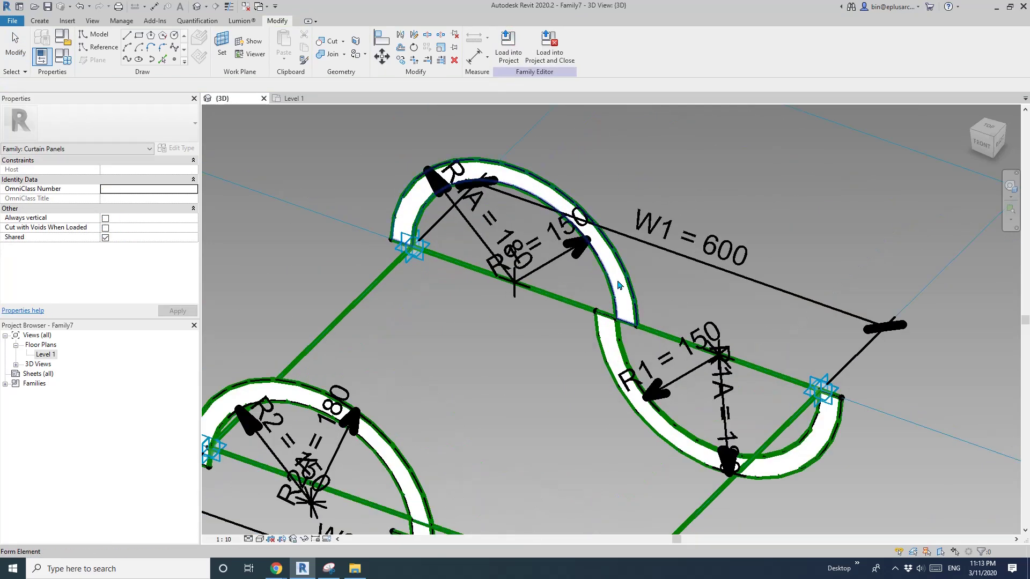
left_click(620, 280)
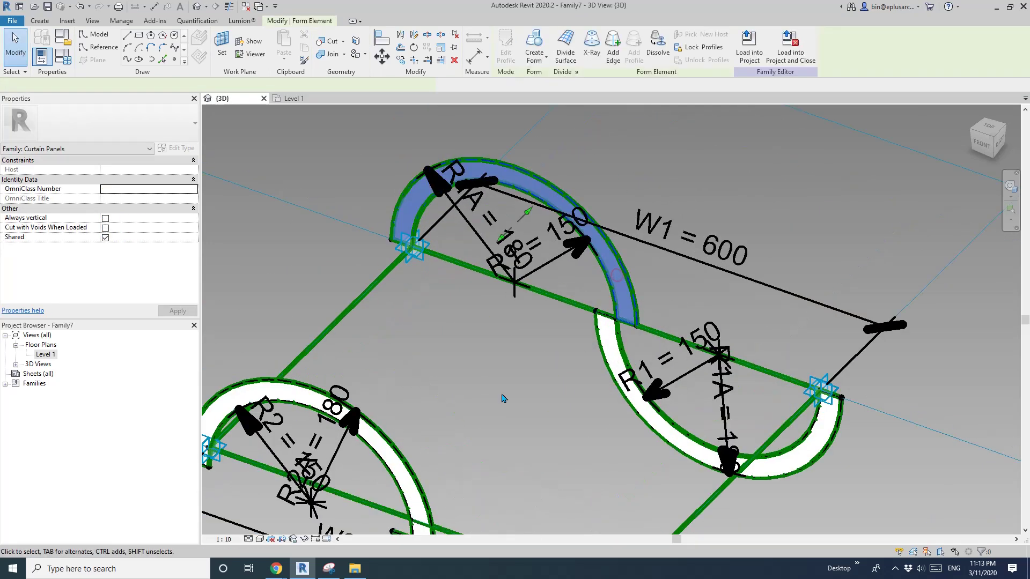
left_click(385, 453, "ctrl")
left_click(534, 42)
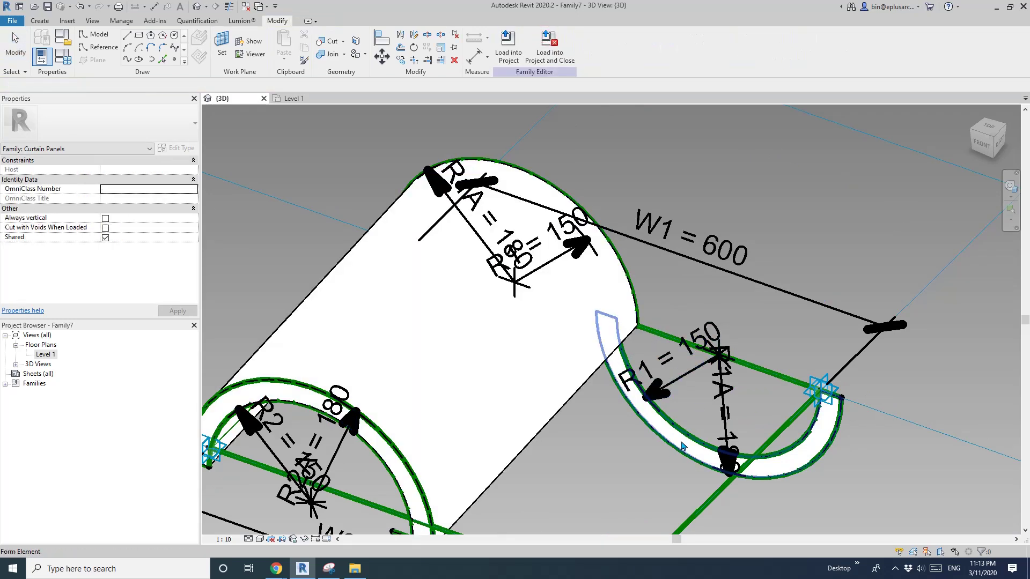
Step: Create a solid form between the downward-curved right profiles on the W1 and W2 edges
middle_click_drag(649, 470, 669, 245)
left_click(471, 416)
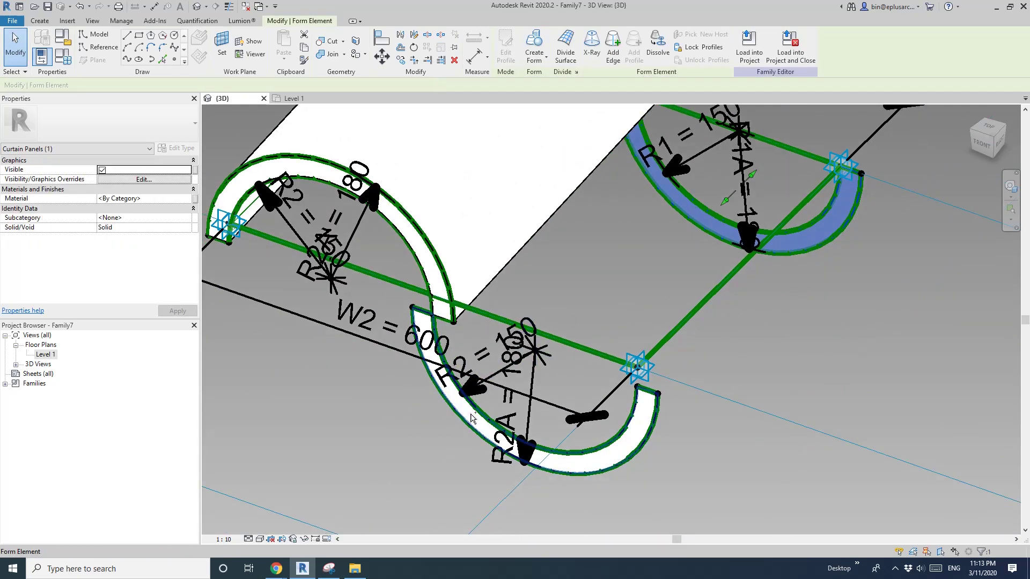
left_click(533, 48)
Step: Set the tile pattern grid's horizontal spacing to 500 and its vertical spacing to 600
middle_click_drag(598, 348, 580, 322, "shift")
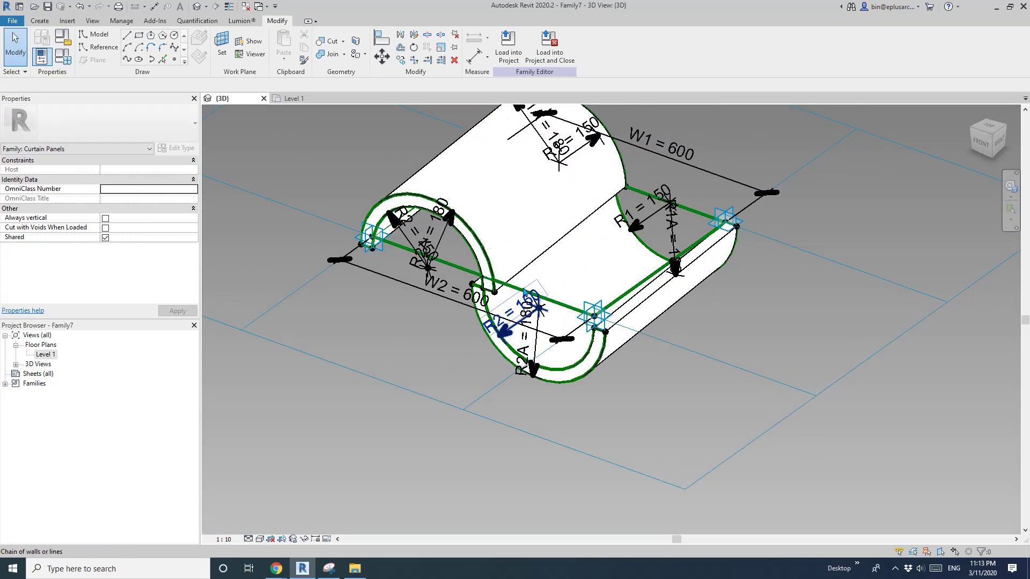
scroll(580, 322, "down", 2)
left_click(482, 164)
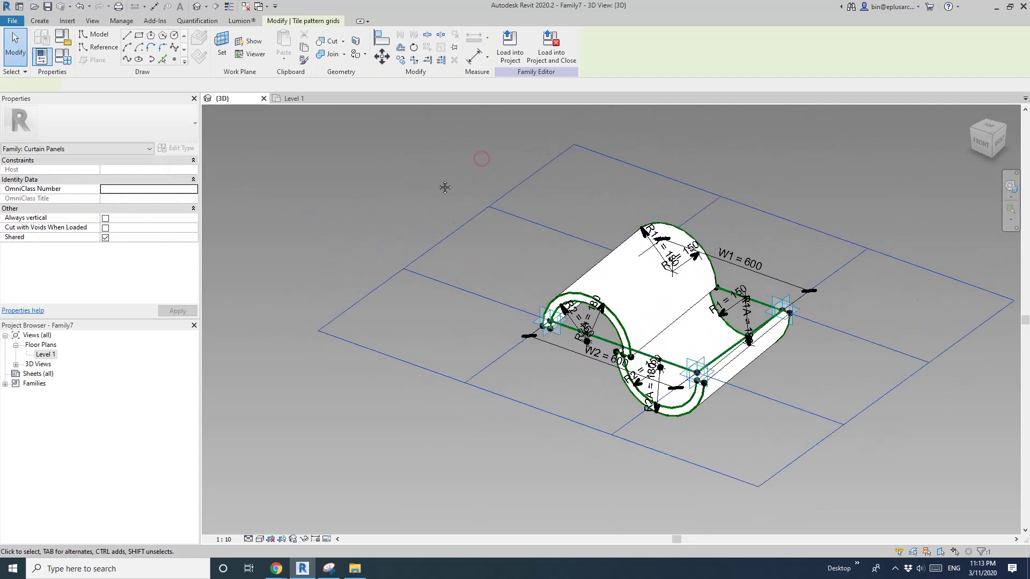
left_click(151, 170)
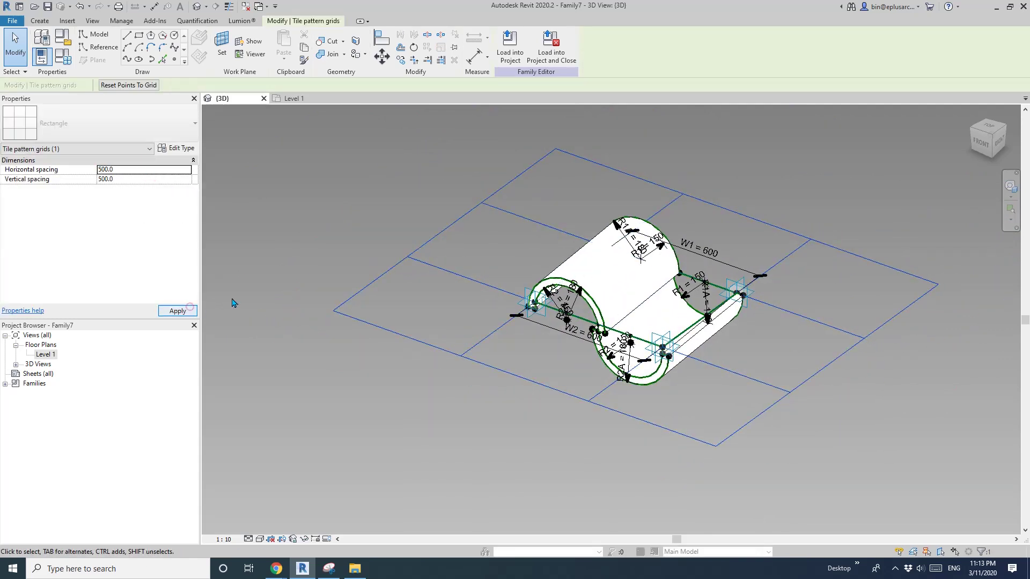
left_click(135, 181)
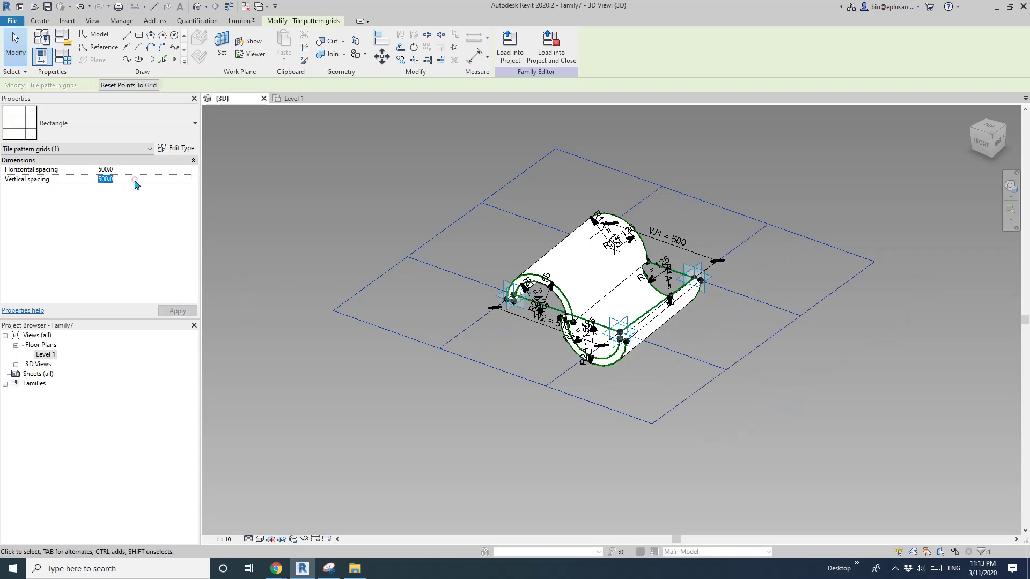
left_click(185, 311)
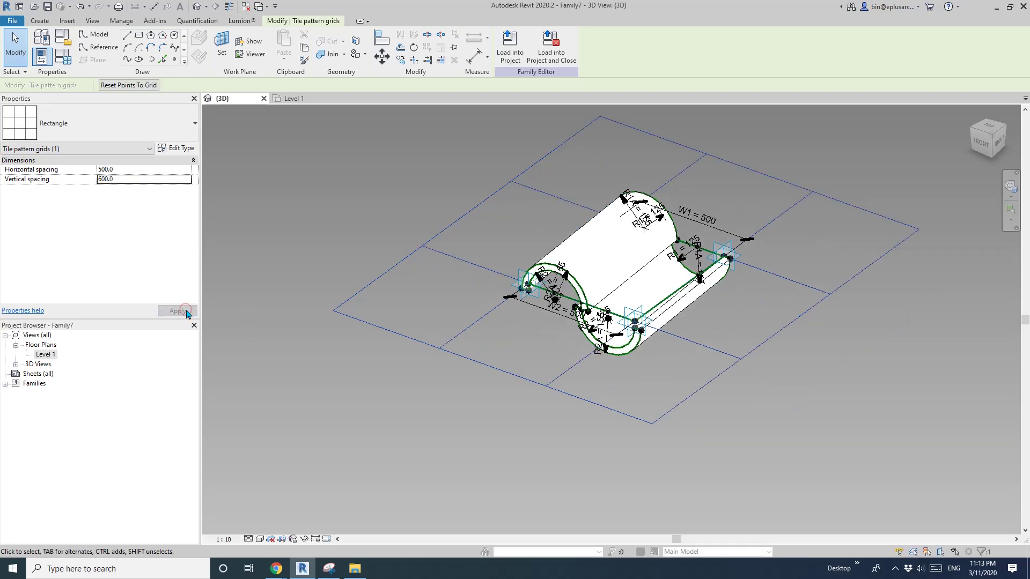
Step: Set the Thickness parameter to 20 in the family types and apply it to the tile
scroll(339, 219, "up", 3)
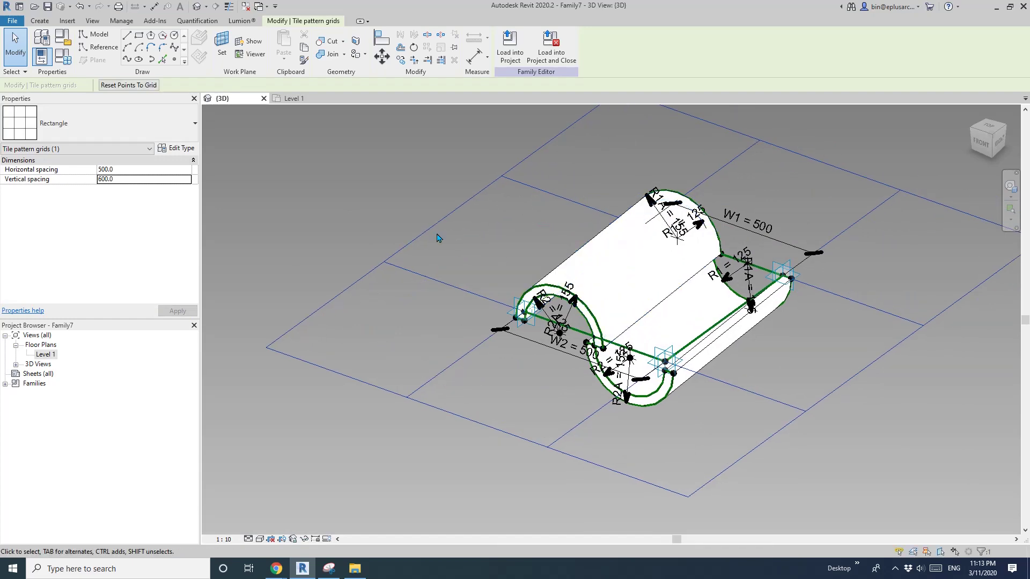
left_click(68, 62)
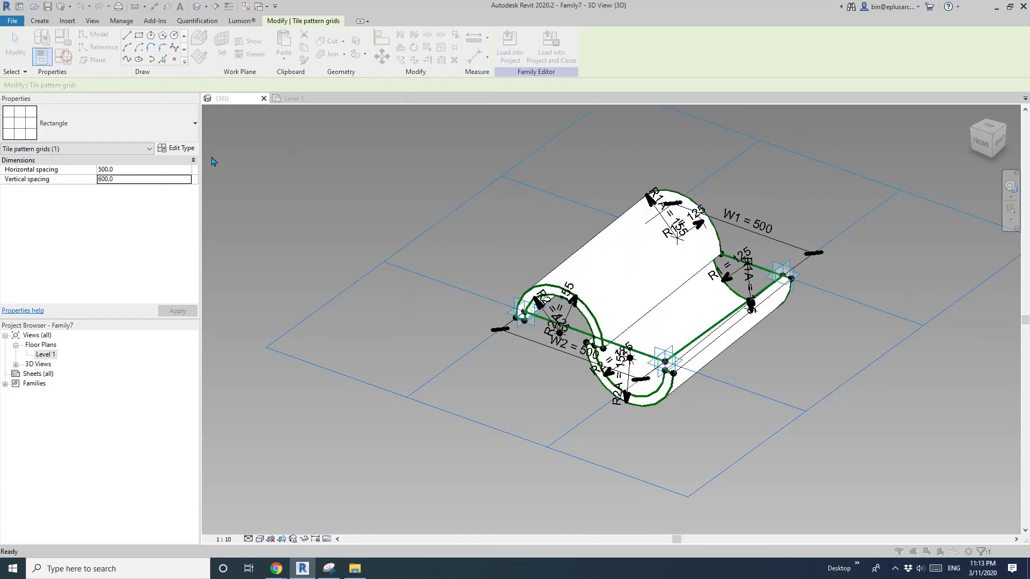
left_click(172, 185)
type("20.0")
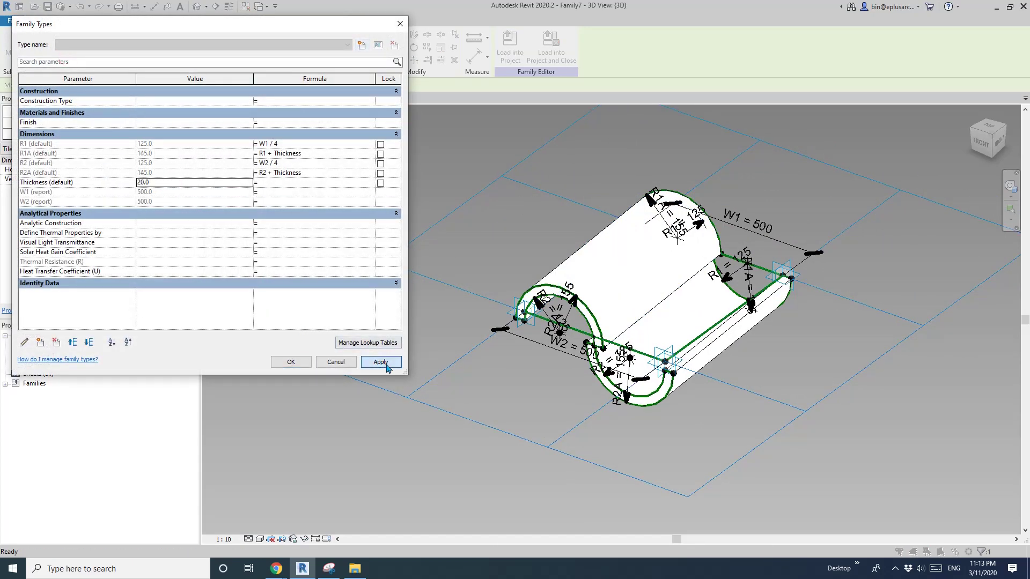
left_click(387, 366)
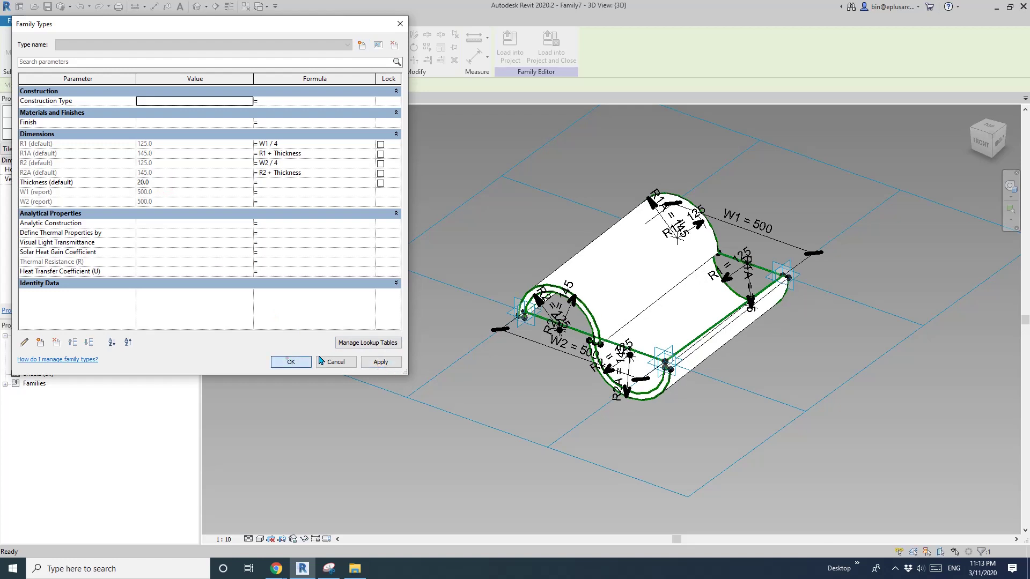
left_click(293, 361)
Step: Deselect the pattern grid, check the tile in the Level 1 floor plan, and close that plan view
left_click(493, 203)
middle_click_drag(544, 257, 456, 263, "shift")
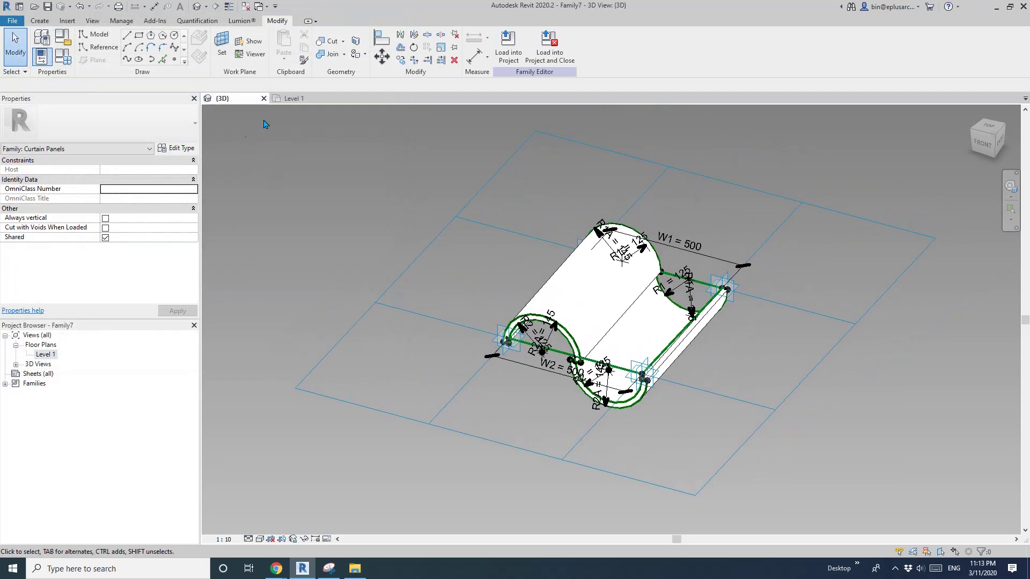
left_click(296, 98)
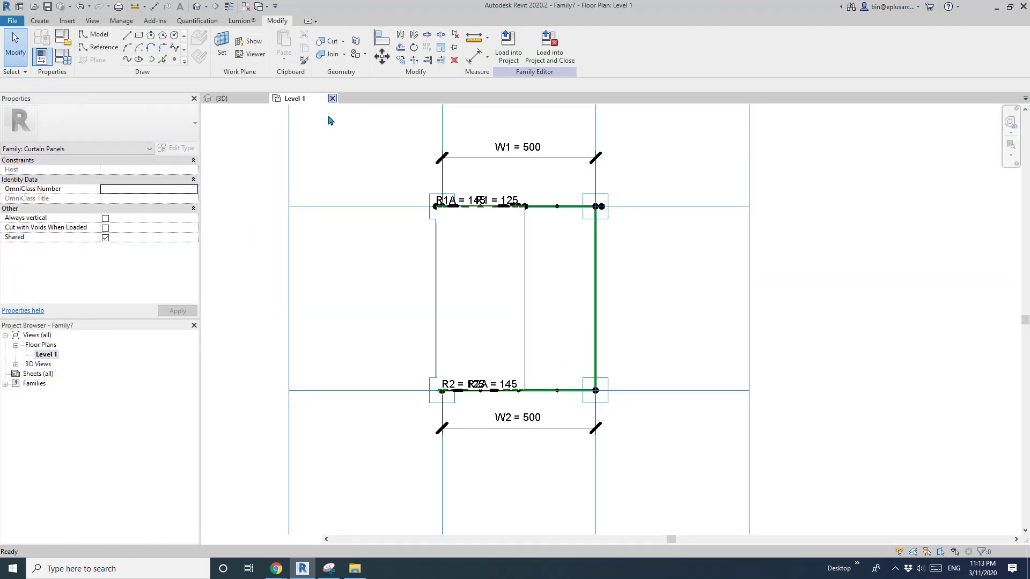
left_click(332, 98)
Step: Create a new conceptual mass family from the mass template
left_click(12, 21)
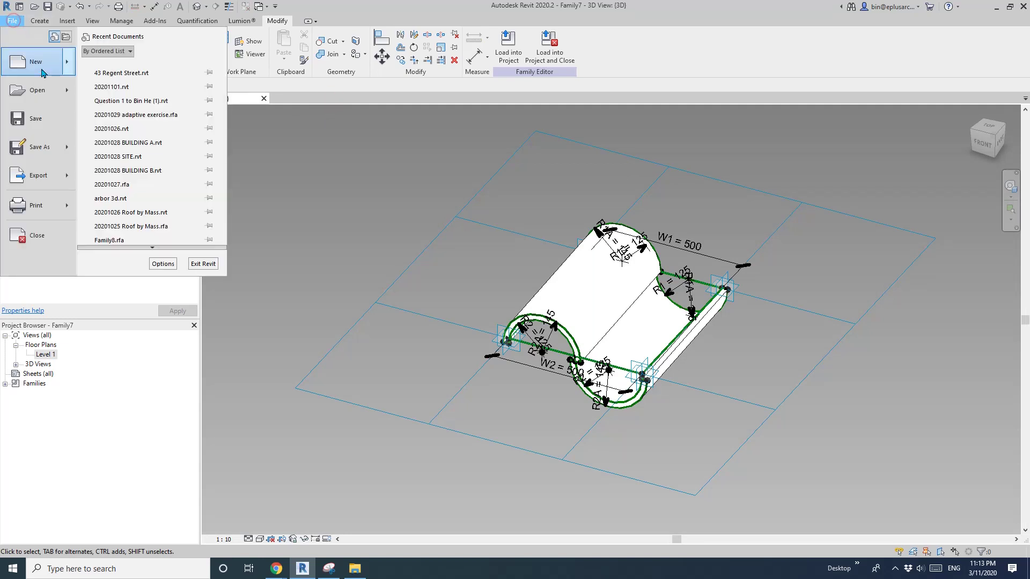
mouse_move(68, 71)
left_click(129, 122)
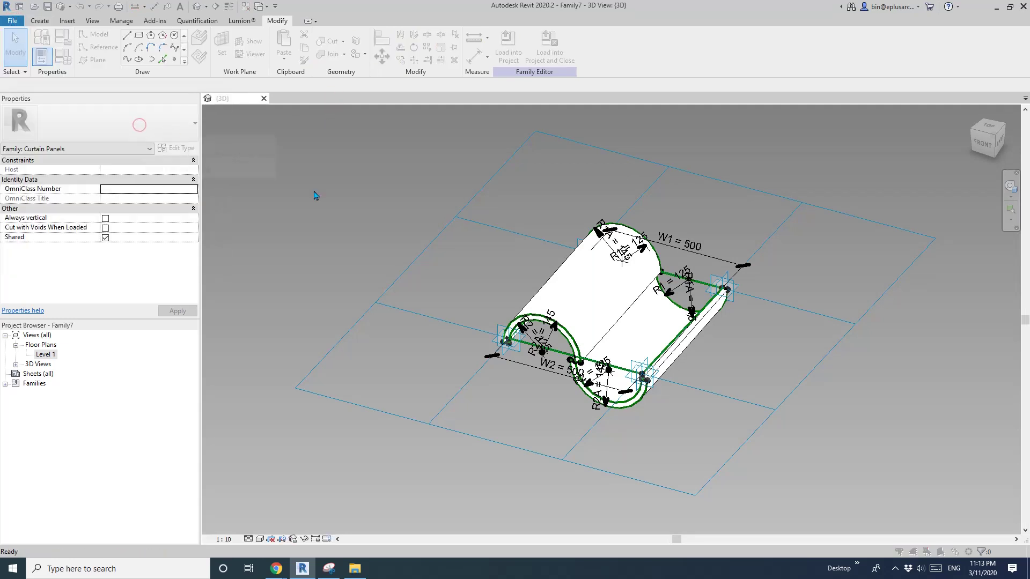
double_click(271, 184)
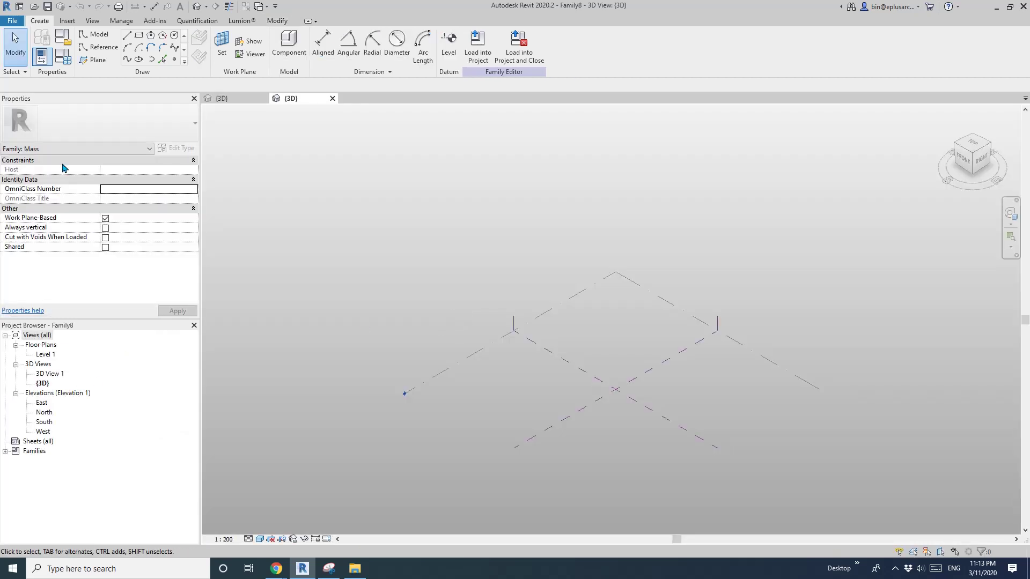
Step: Draw a three-point spline reference line just above the horizontal centre plane in the Level 1 floor plan
left_click(99, 47)
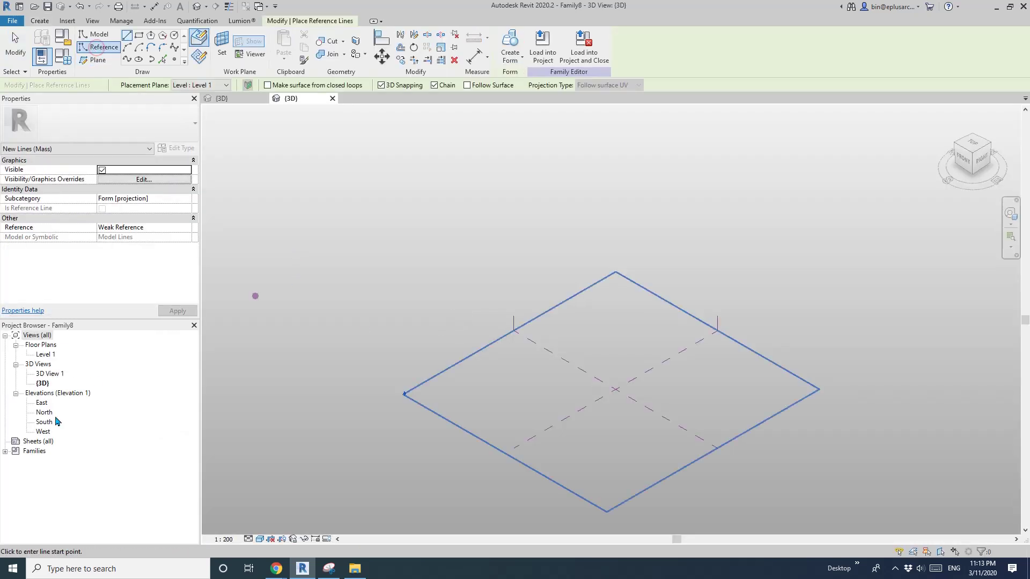
double_click(44, 354)
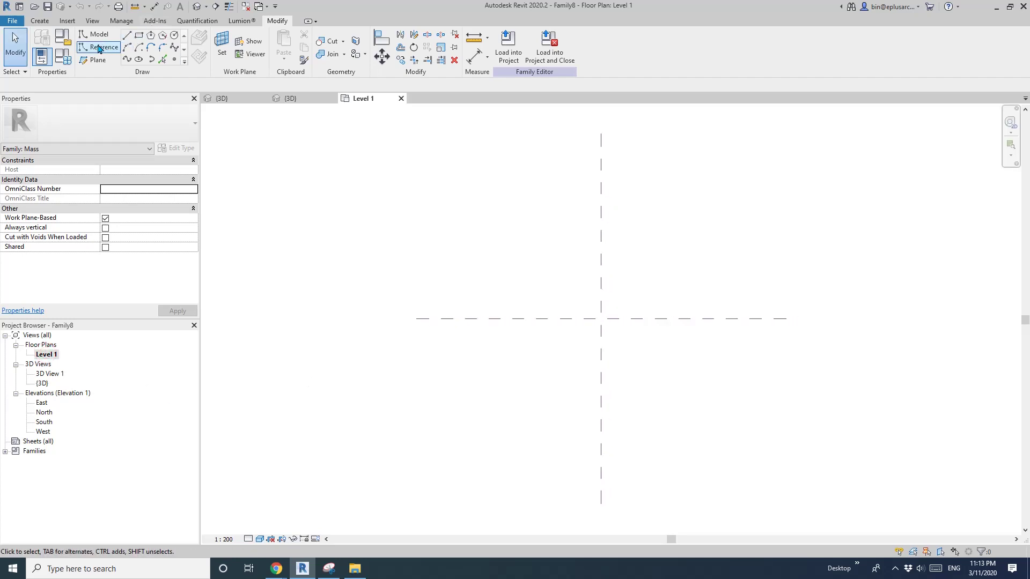
left_click(127, 59)
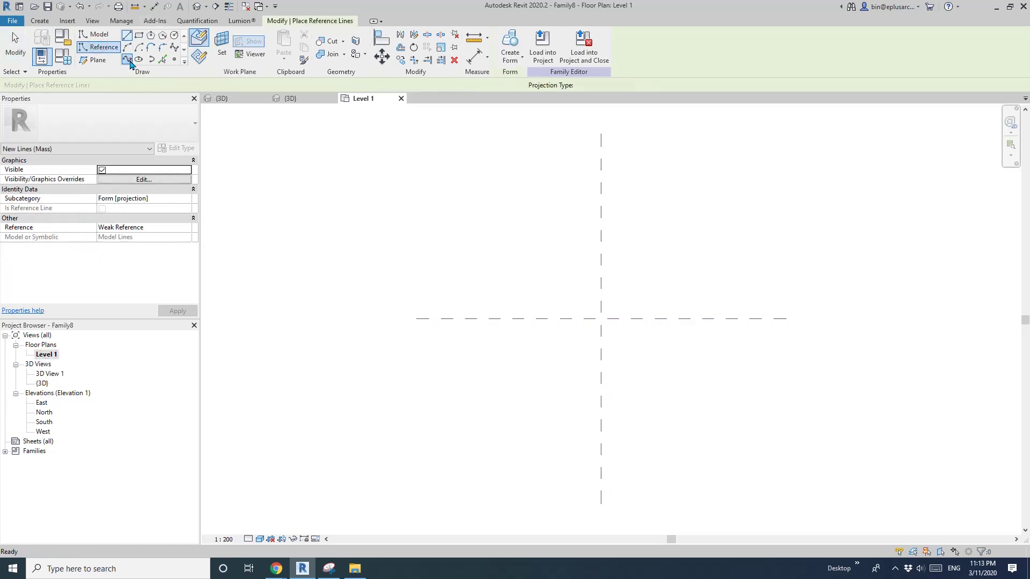
scroll(587, 285, "up", 2)
middle_click_drag(556, 357, 516, 350)
left_click(629, 316)
key("Escape")
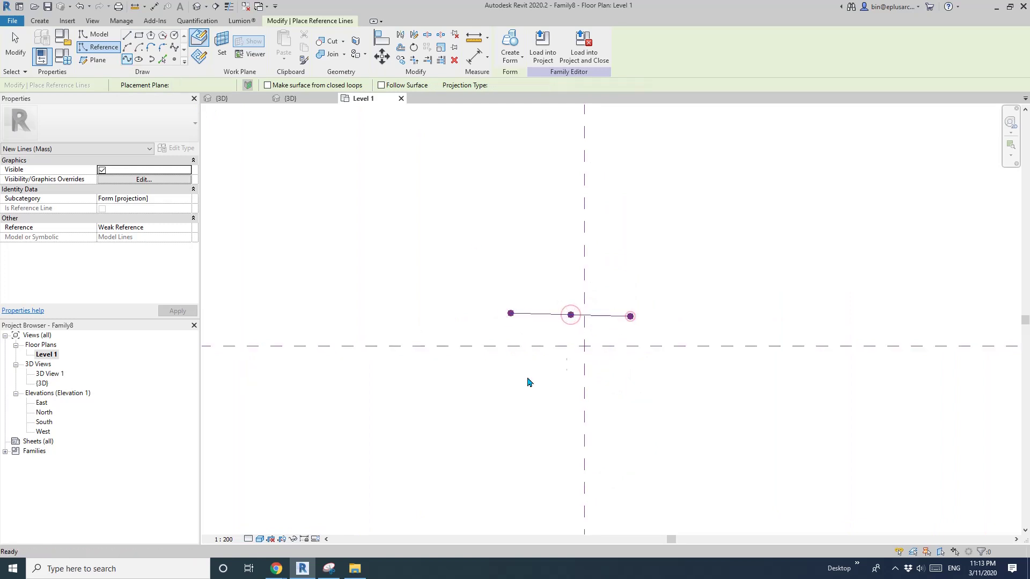
Step: Draw two more three-point spline reference lines below the first one, roughly parallel to it
left_click(501, 372)
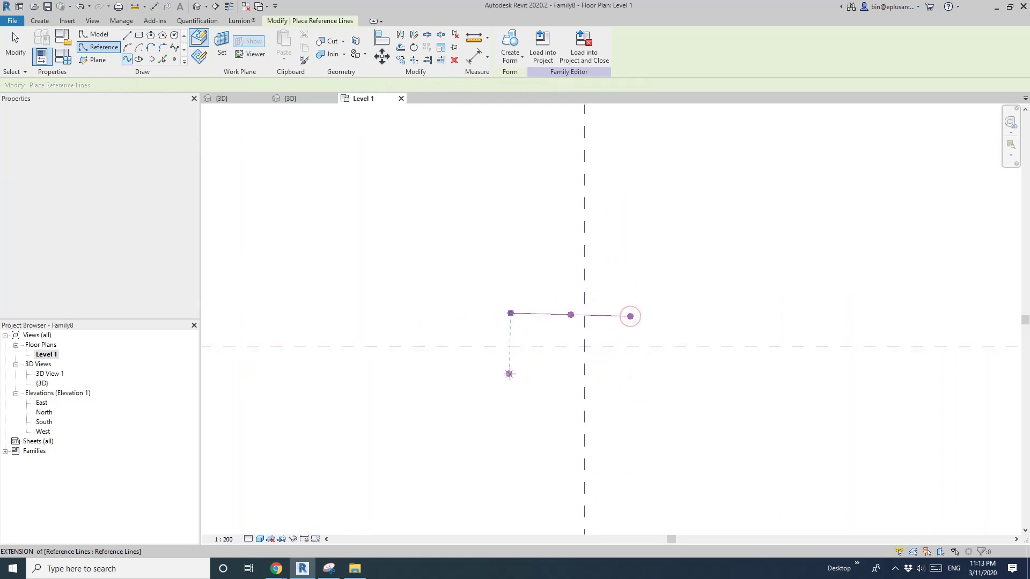
left_click(484, 425)
left_click(527, 427)
left_click(633, 426)
key("Escape")
key("Escape")
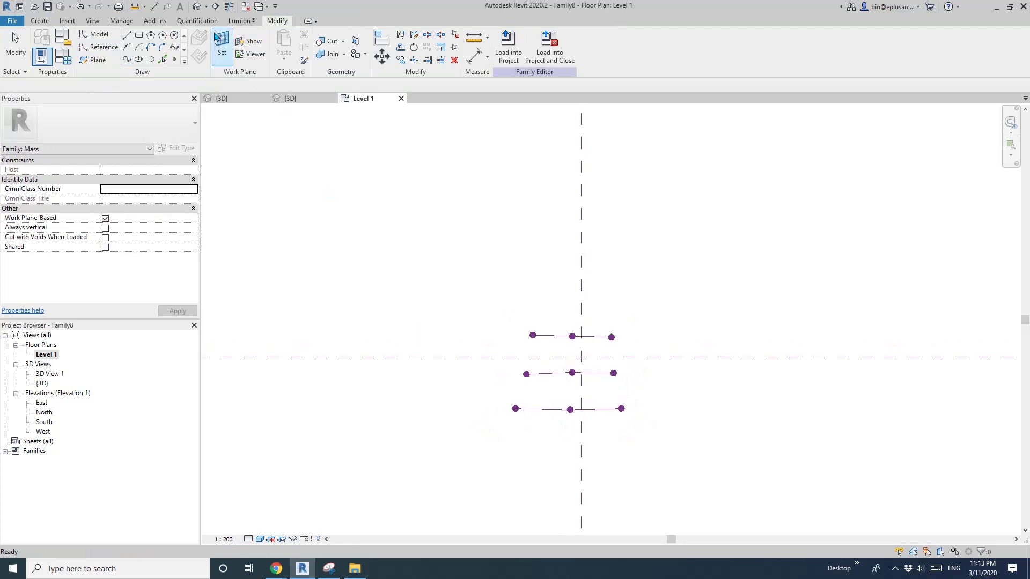
Step: Raise the rear and middle reference lines above Level 1 in the 3D view, with the rear line highest
left_click(198, 6)
middle_click_drag(595, 394, 659, 370, "shift")
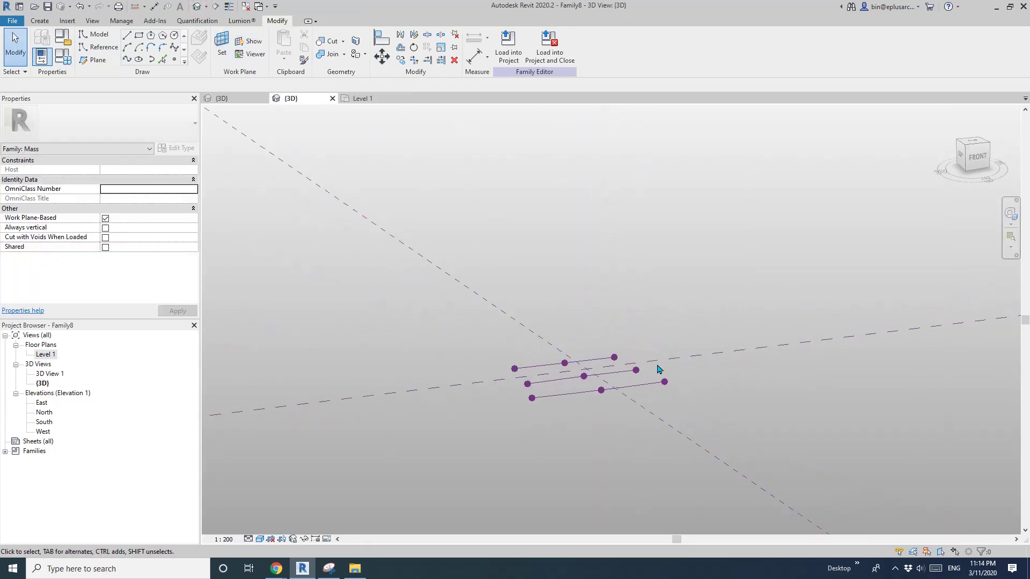
left_click(604, 365)
left_click(975, 167)
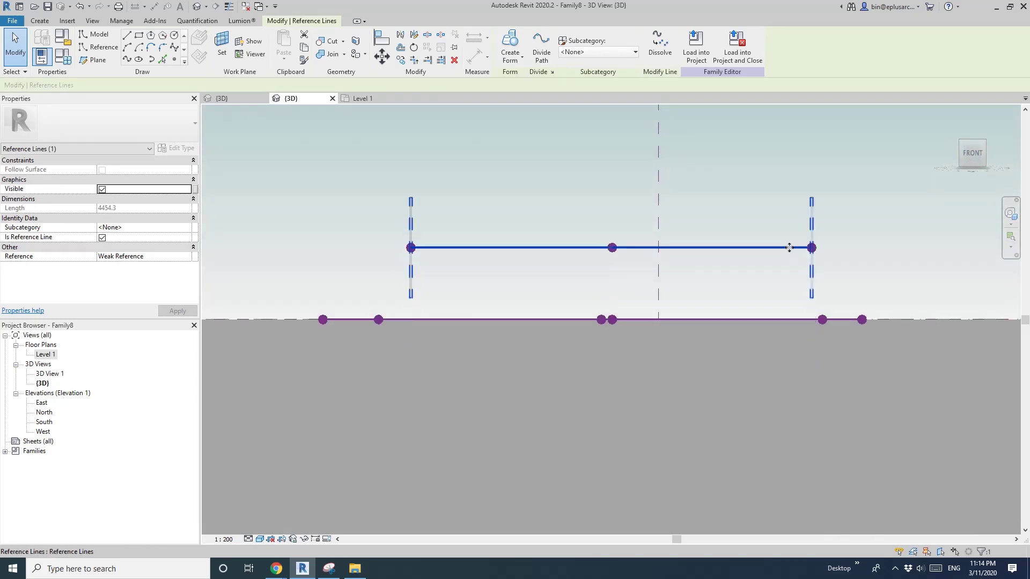
middle_click_drag(550, 329, 567, 349, "shift")
left_click(979, 163)
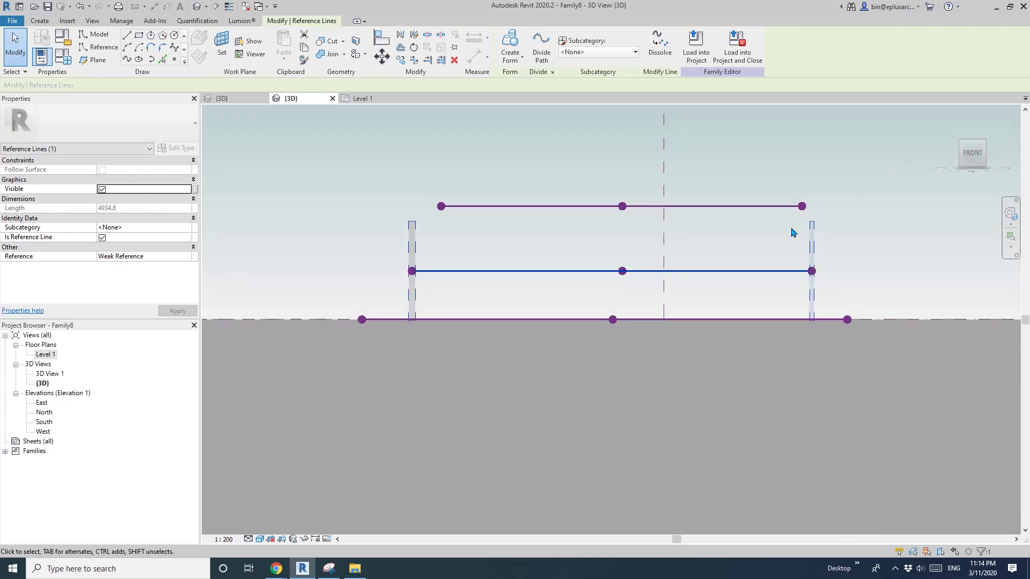
left_click(775, 253)
middle_click_drag(775, 253, 857, 278, "shift")
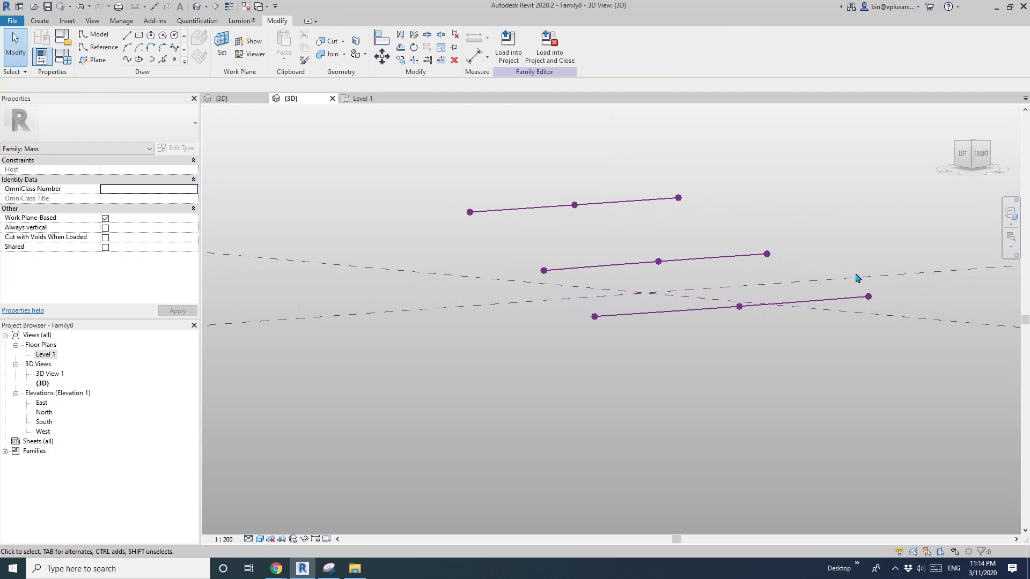
Step: Bend the front and middle reference lines into sagging curves by raising the front line's end points and lowering the middle line's midpoint
left_click(889, 297)
left_click_drag(570, 292, 617, 341)
left_click(658, 263)
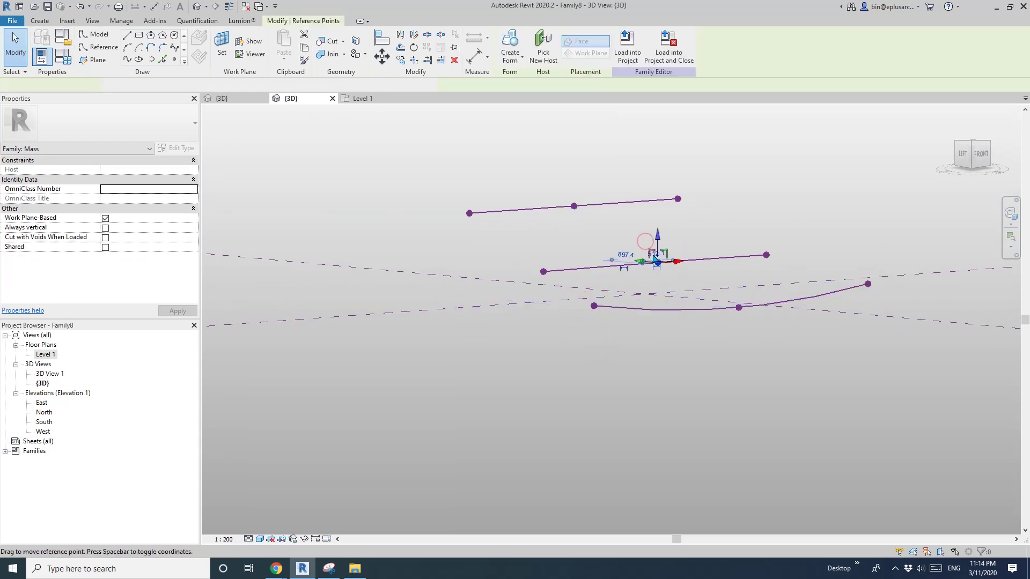
left_click(644, 250)
left_click_drag(655, 237, 655, 247)
Step: Create a lofted surface form from the three reference lines
left_click(709, 275)
left_click(785, 302, "ctrl")
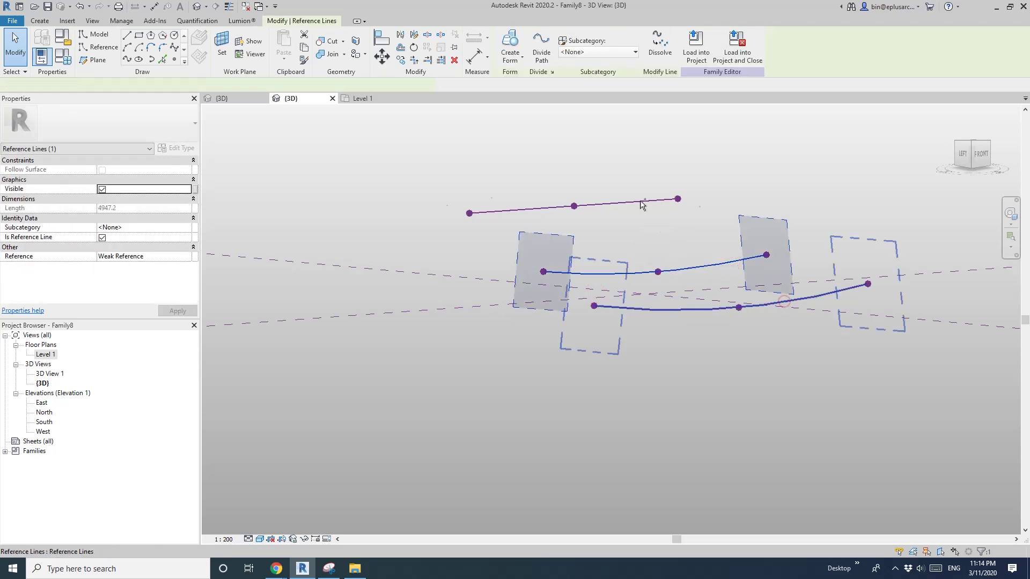
left_click(640, 202, "ctrl")
left_click(506, 38)
left_click(854, 183)
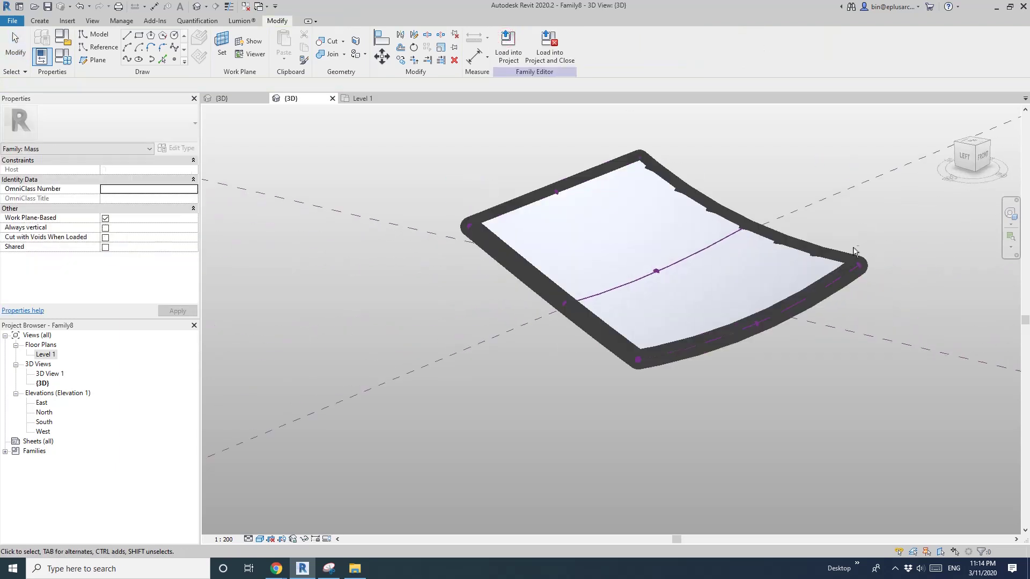
Step: Divide the curved roof surface into a UV grid
middle_click_drag(854, 183, 653, 261, "shift")
left_click(674, 221)
scroll(671, 229, "up", 1)
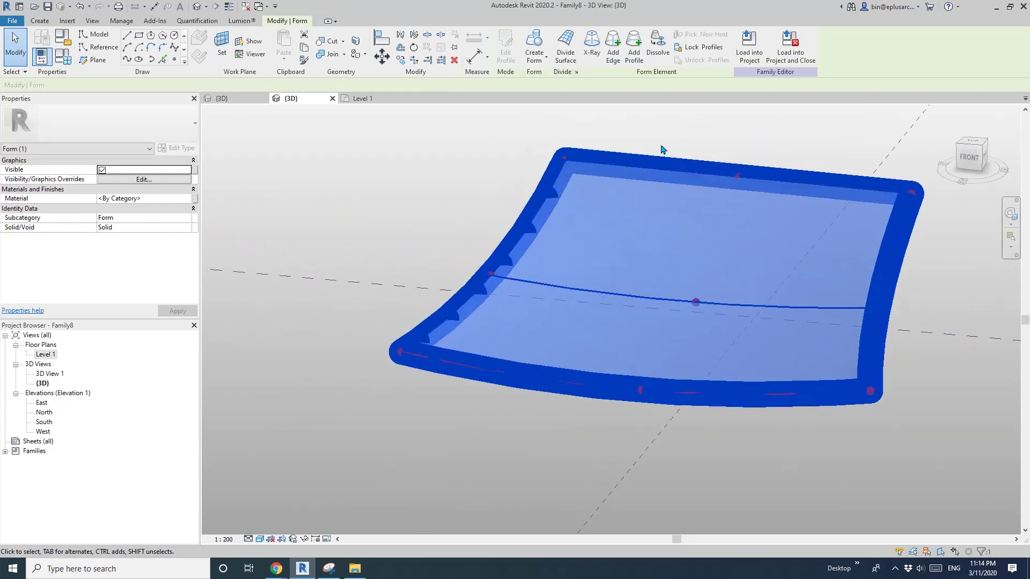
left_click(562, 49)
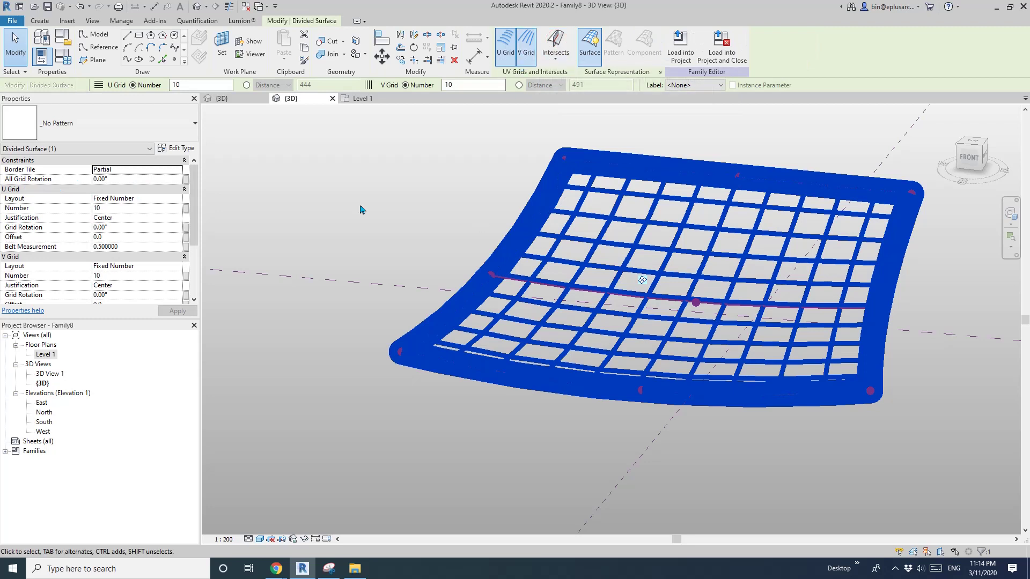
Step: Set the layout of both the U grid and the V grid to Maximum Spacing
left_click(136, 199)
left_click(137, 198)
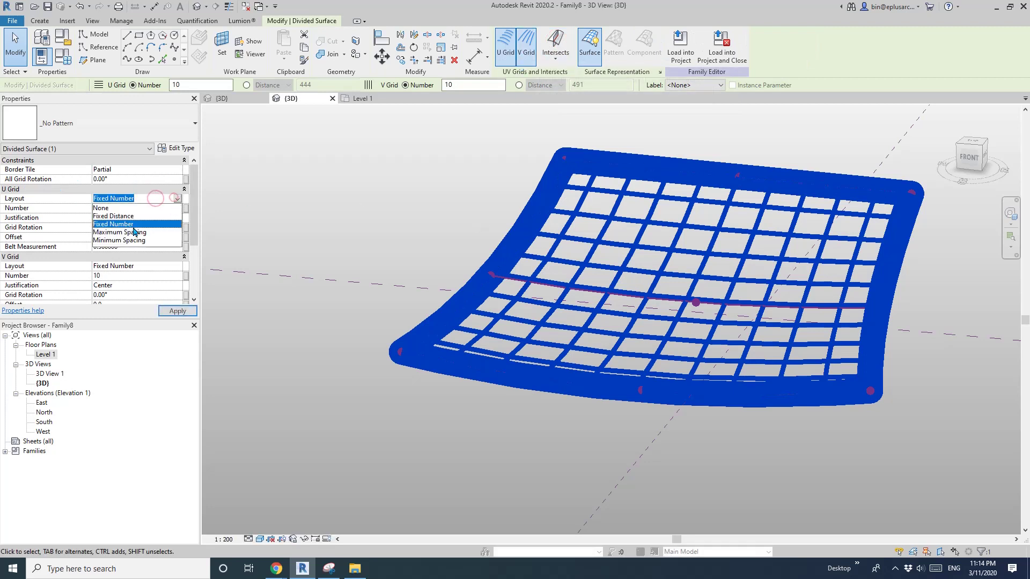
left_click(135, 236)
left_click(137, 266)
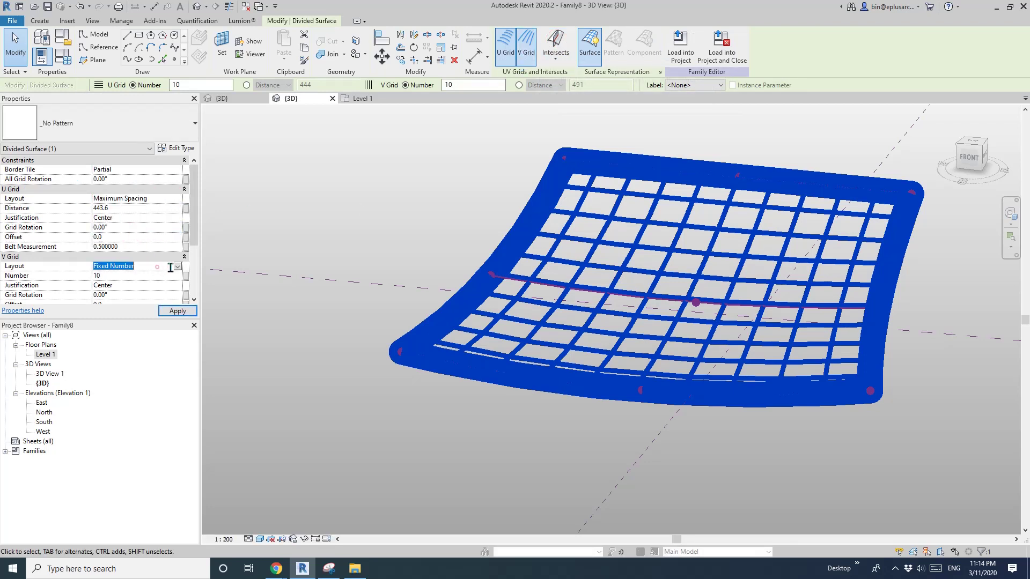
left_click(177, 266)
left_click(135, 297)
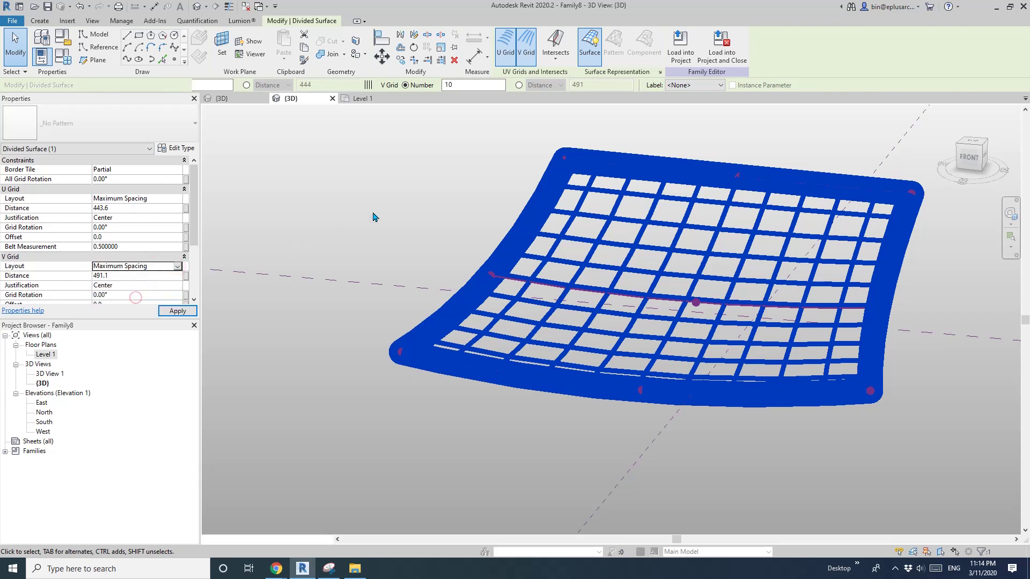
Step: Set the maximum spacing distance to 500 for both the U grid and the V grid
left_click(125, 208)
type("500")
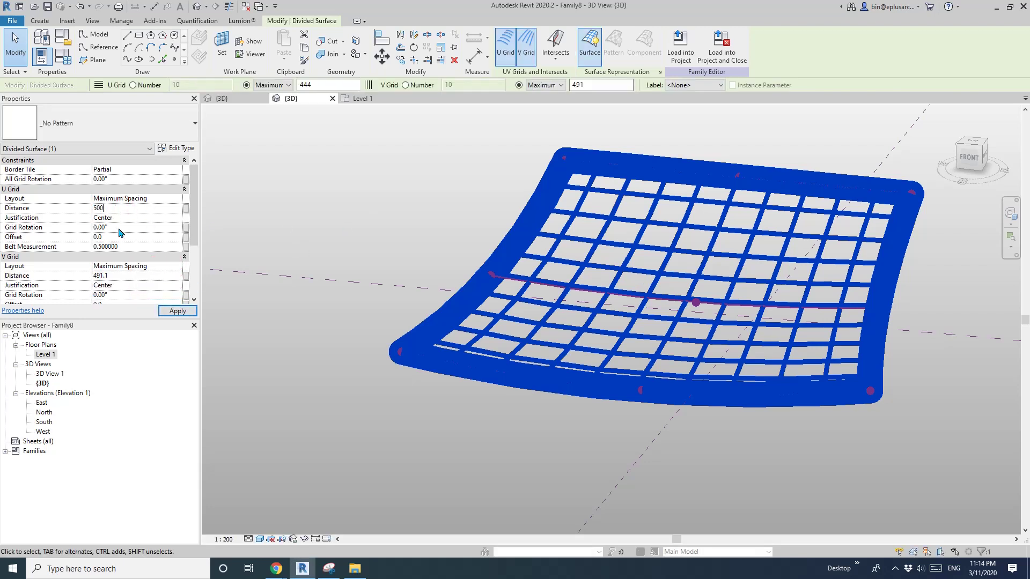
left_click(123, 278)
type("500")
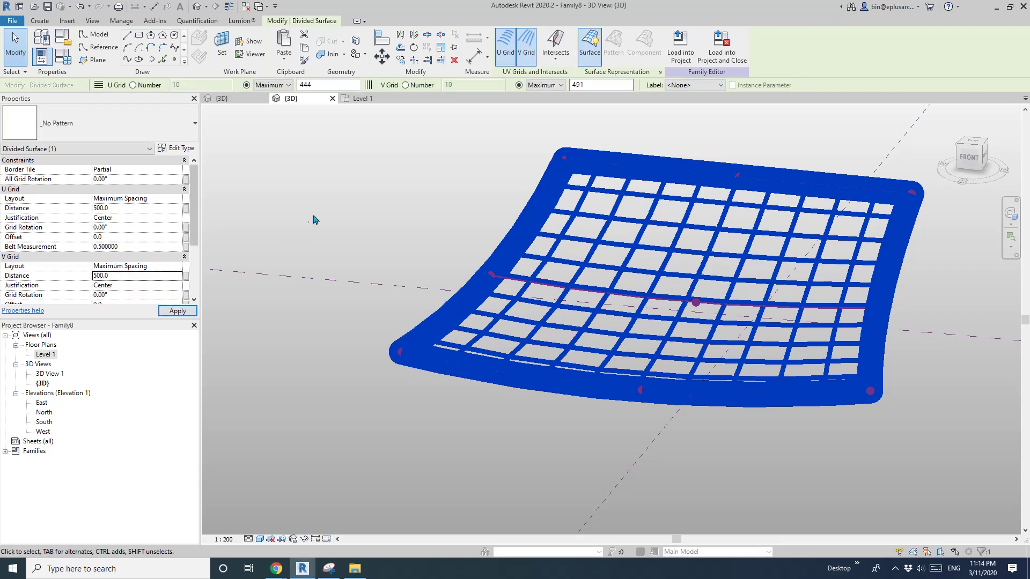
left_click(315, 219)
middle_click_drag(568, 286, 677, 305, "shift")
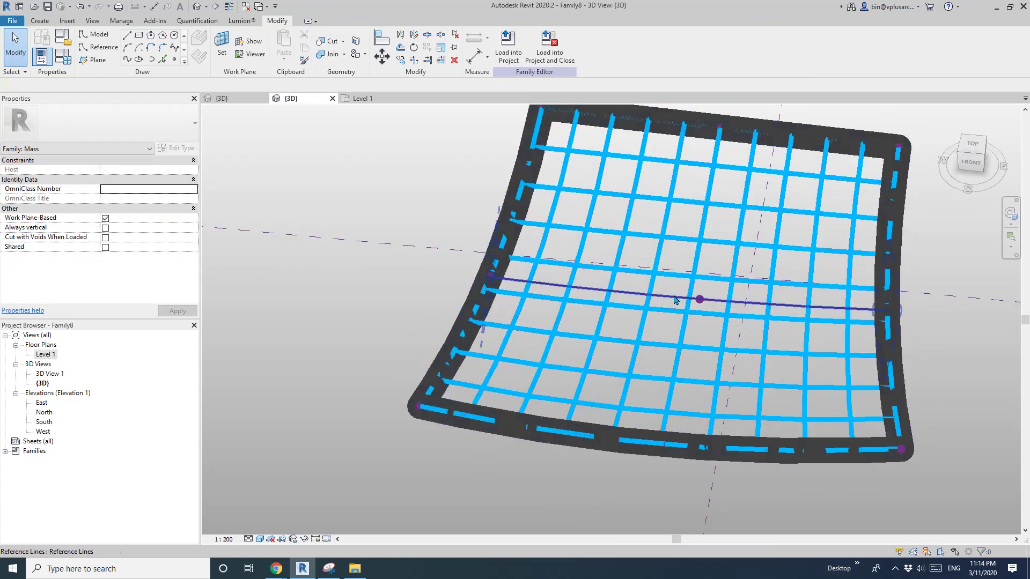
scroll(655, 315, "up", 1)
middle_click_drag(654, 316, 524, 264, "shift")
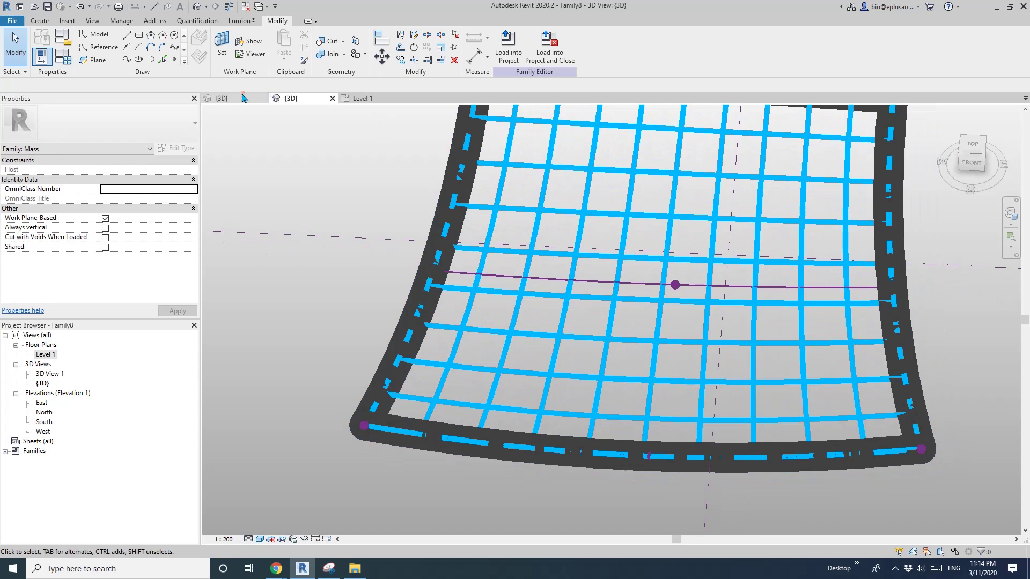
Step: Load the roof tile panel family into the mass family and return to the mass's 3D view
left_click(241, 99)
left_click(509, 49)
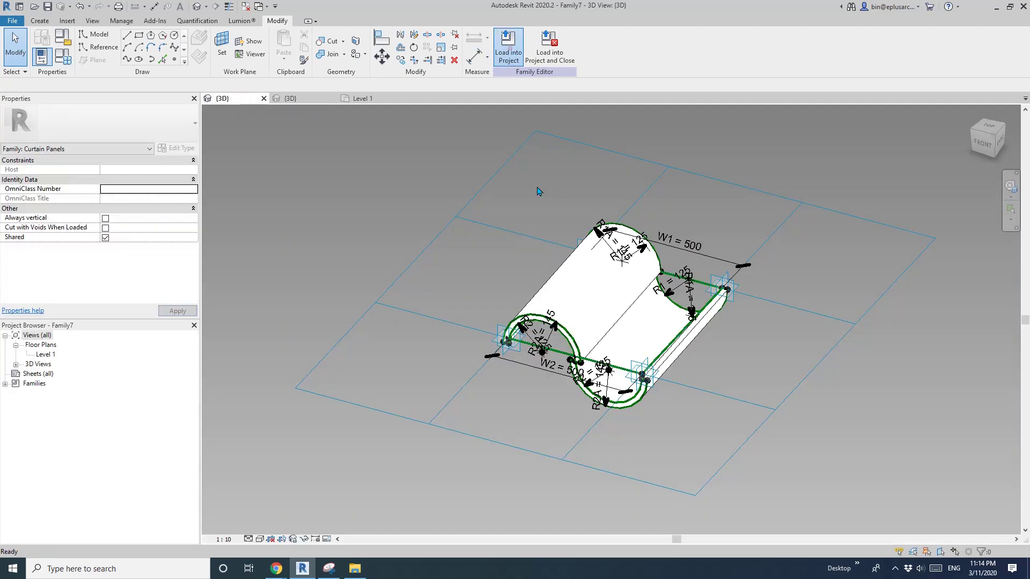
scroll(593, 396, "up", 2)
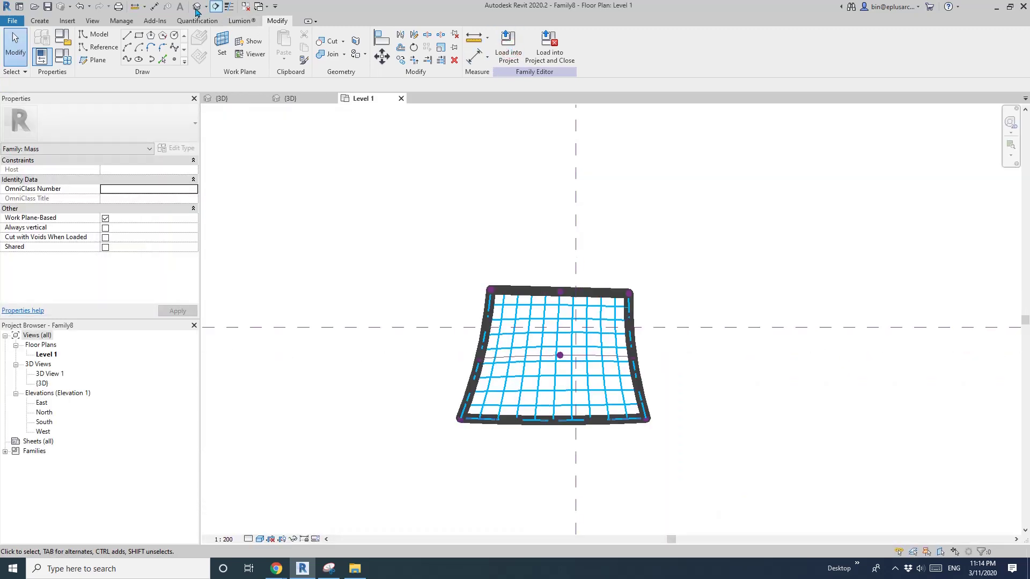
left_click(197, 7)
Step: Apply the Family7 tile component of the Rectangle pattern to the divided surface
scroll(609, 356, "up", 2)
middle_click_drag(609, 356, 584, 338, "shift")
left_click(608, 264)
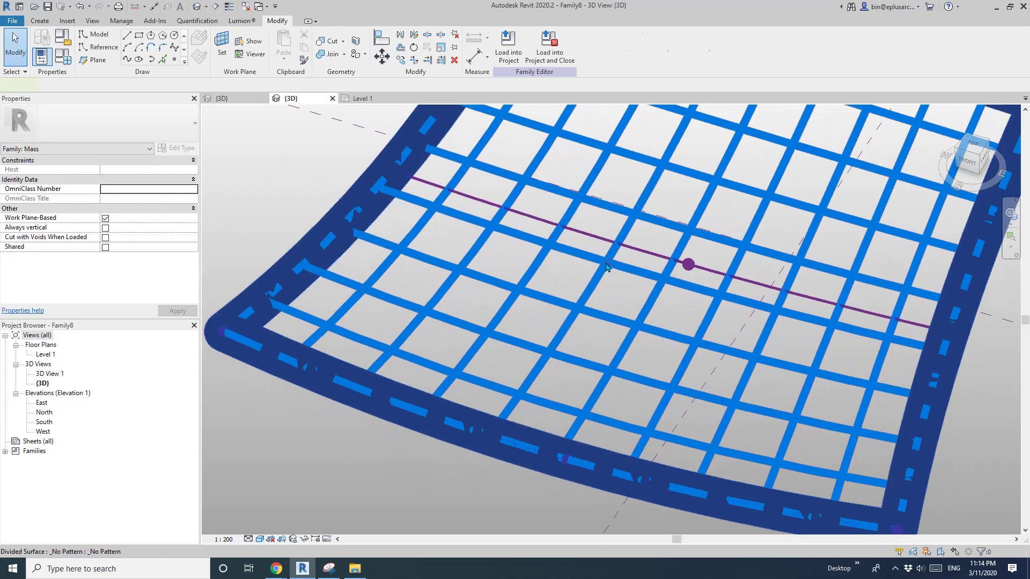
scroll(608, 263, "down", 3)
middle_click_drag(608, 263, 584, 317)
left_click(131, 124)
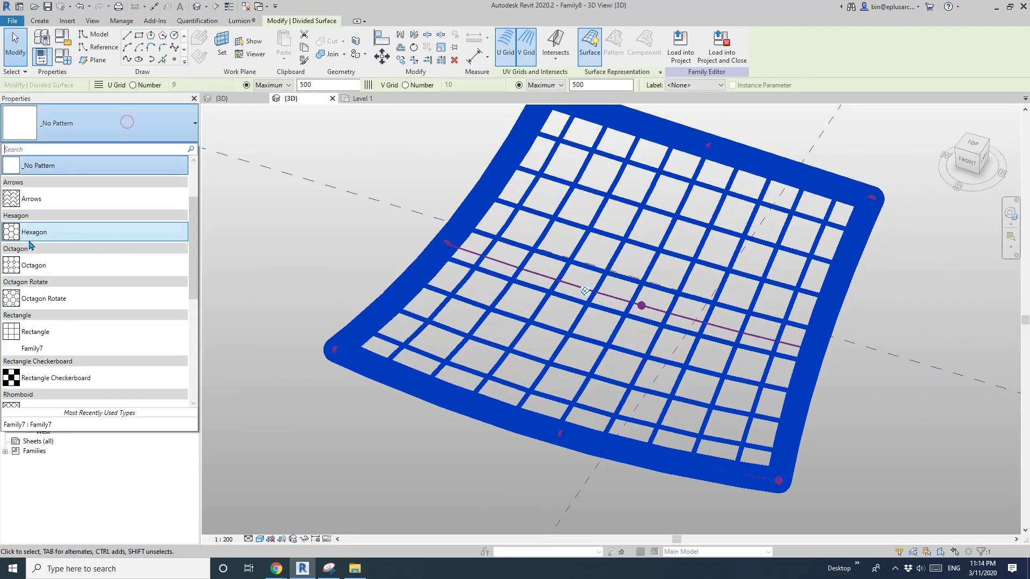
scroll(37, 318, "down", 3)
left_click(36, 270)
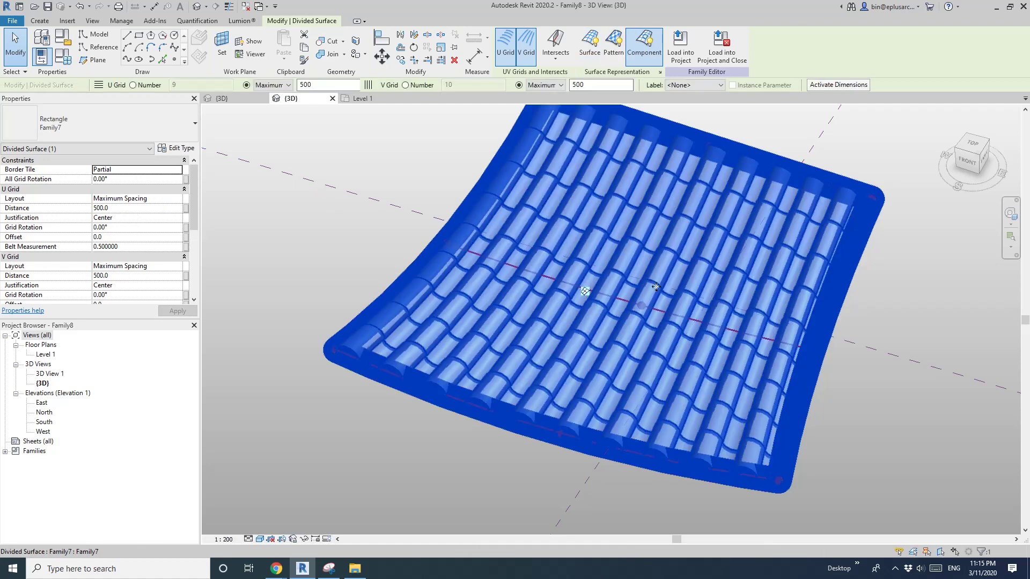
Step: Examine the tiled roof surface from several angles and review its instance and type properties
left_click(880, 394)
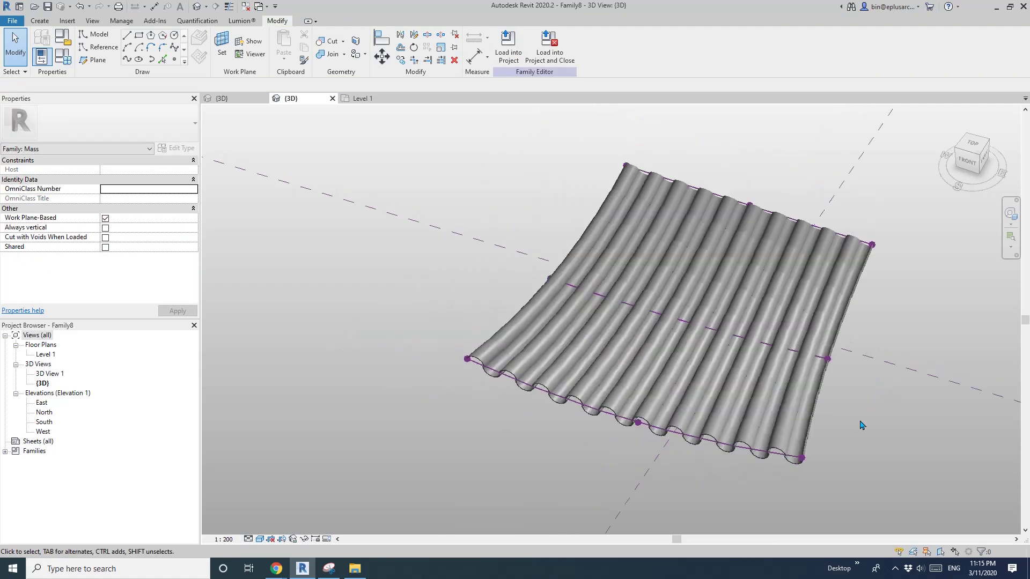
middle_click_drag(891, 396, 673, 458, "shift")
scroll(815, 360, "up", 1)
middle_click_drag(821, 438, 615, 338, "shift")
left_click(615, 338)
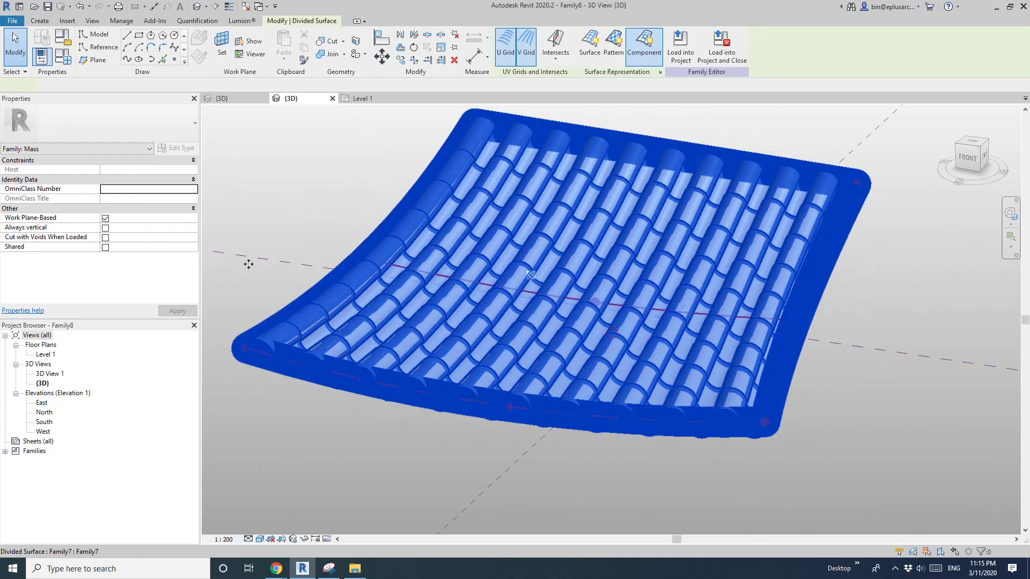
scroll(141, 236, "down", 3)
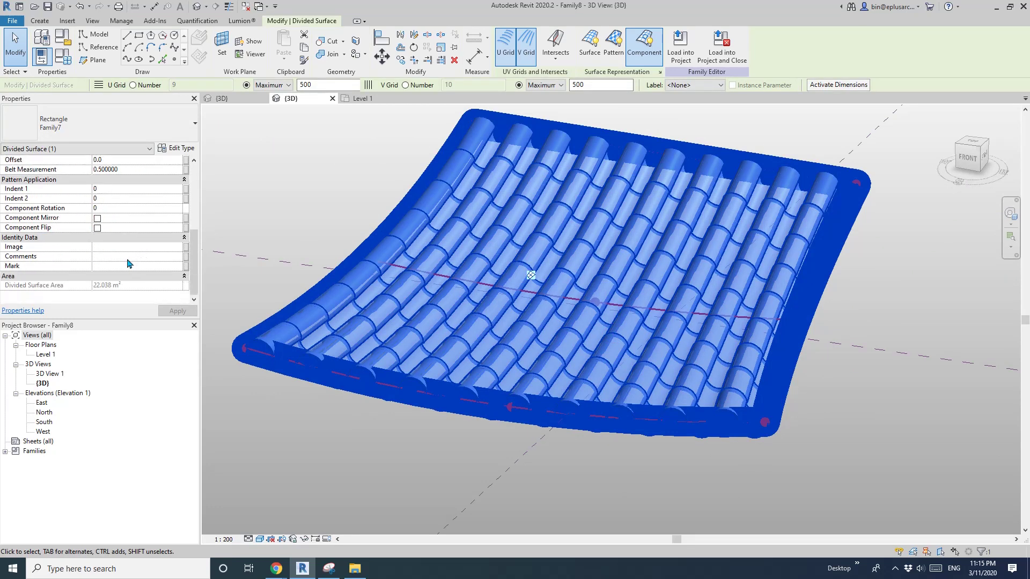
scroll(119, 248, "up", 3)
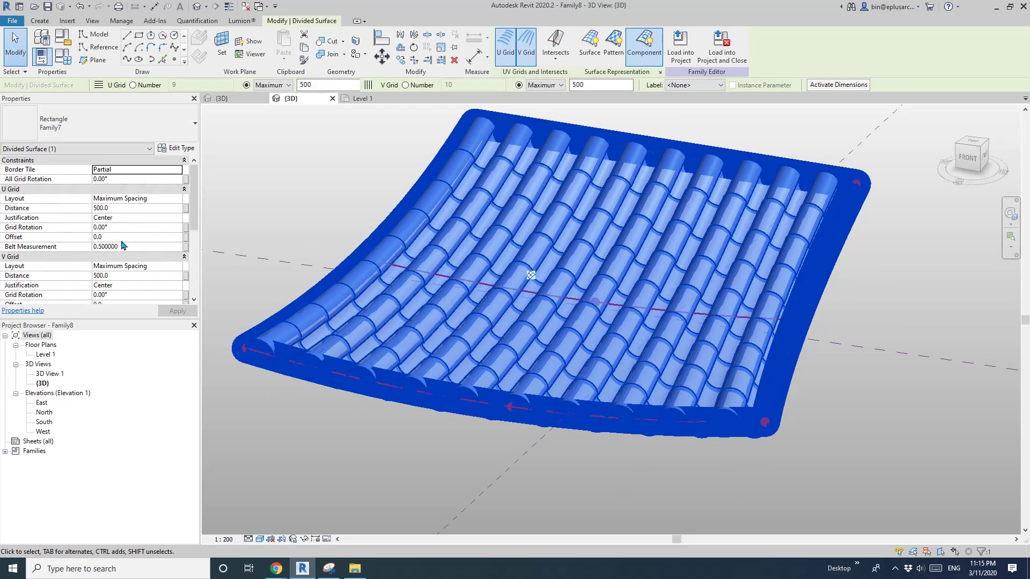
left_click(177, 148)
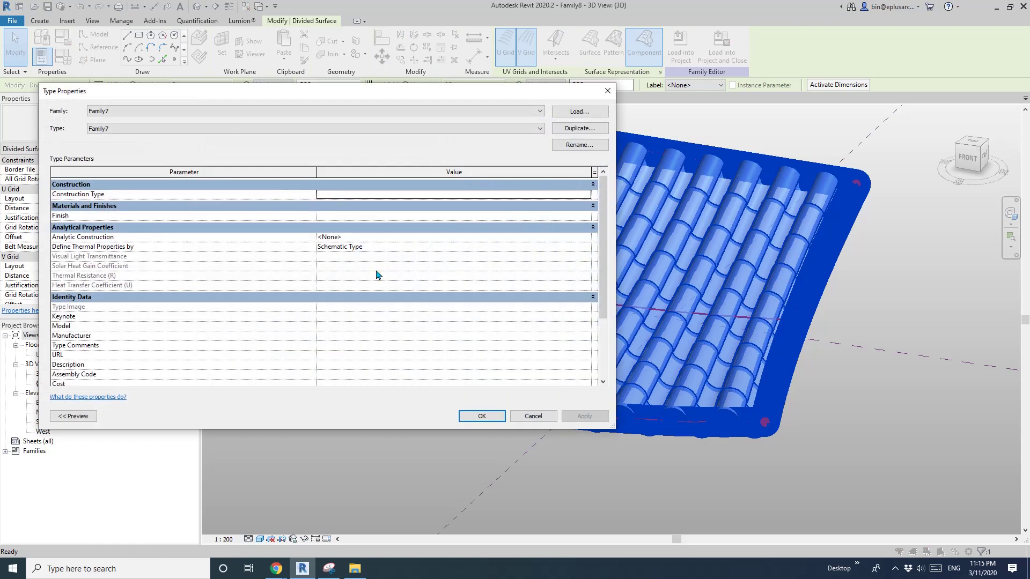
scroll(381, 277, "down", 3)
key("Return")
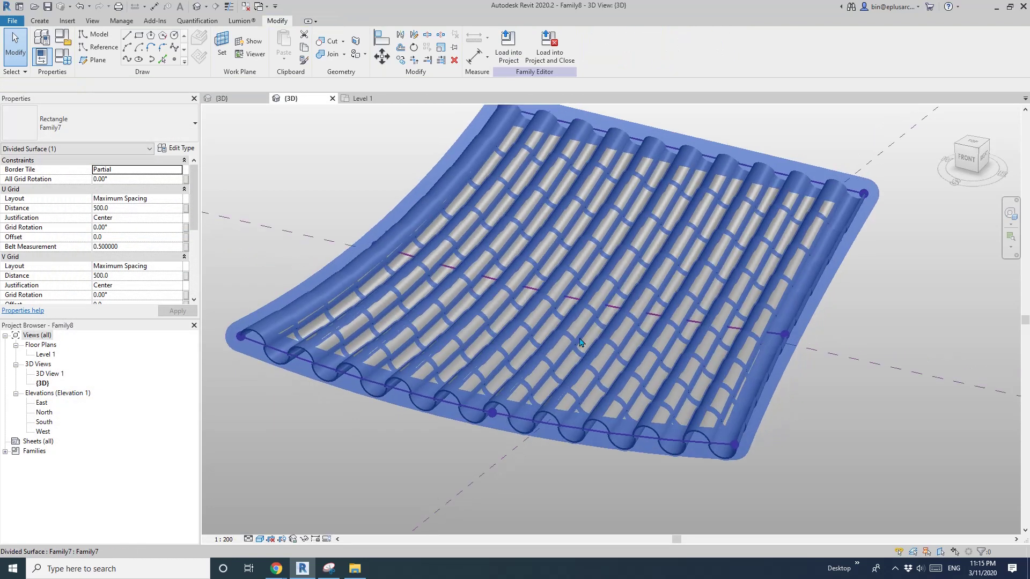
Step: Select a single tile panel within the roof surface and review its instance properties
key("Escape")
key("Tab")
left_click(574, 337)
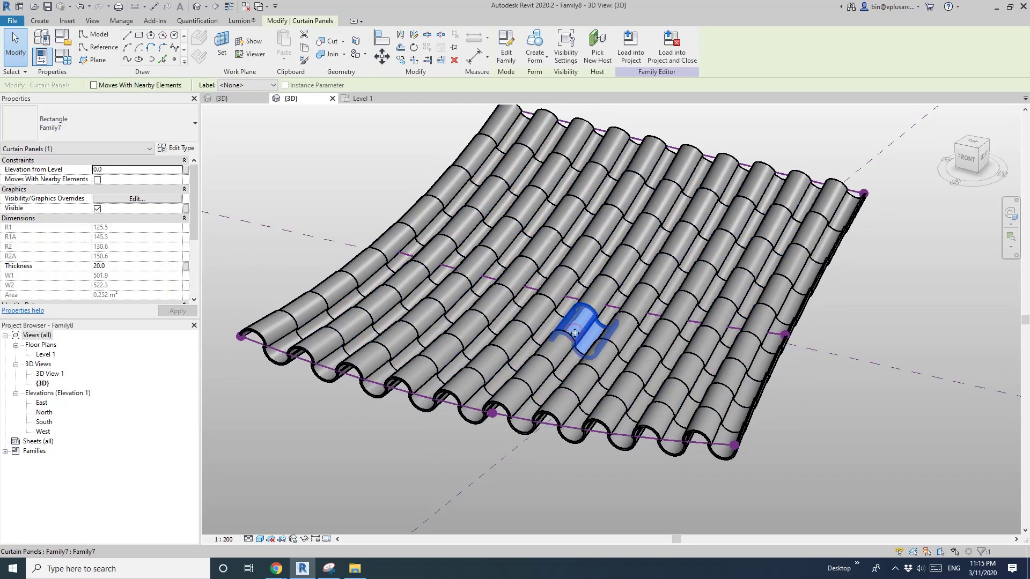
scroll(122, 270, "down", 5)
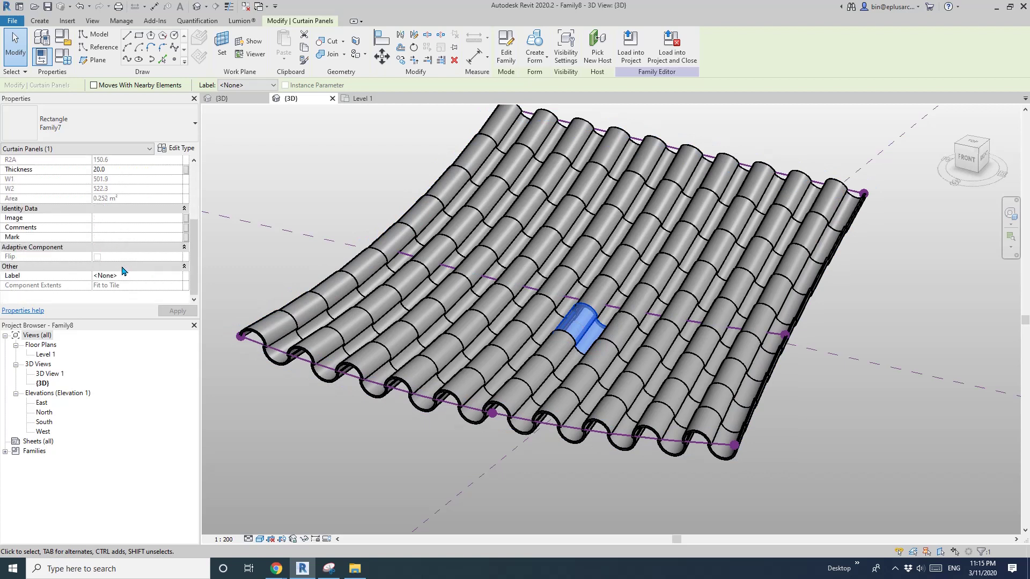
Step: Set the Thickness of the single selected tile panel to 40 and inspect it against its neighbours
scroll(124, 270, "up", 3)
scroll(108, 258, "up", 1)
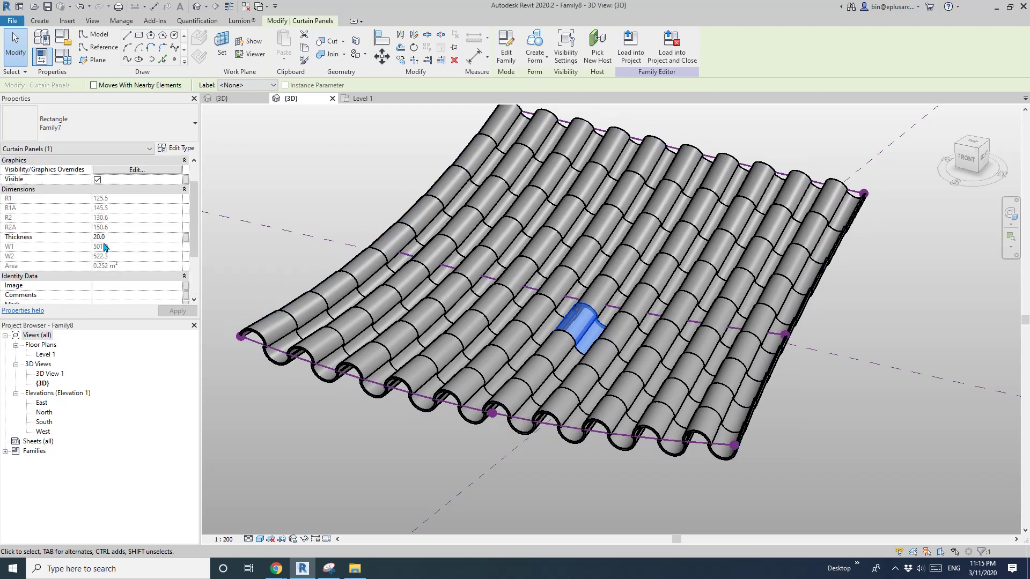
left_click(121, 238)
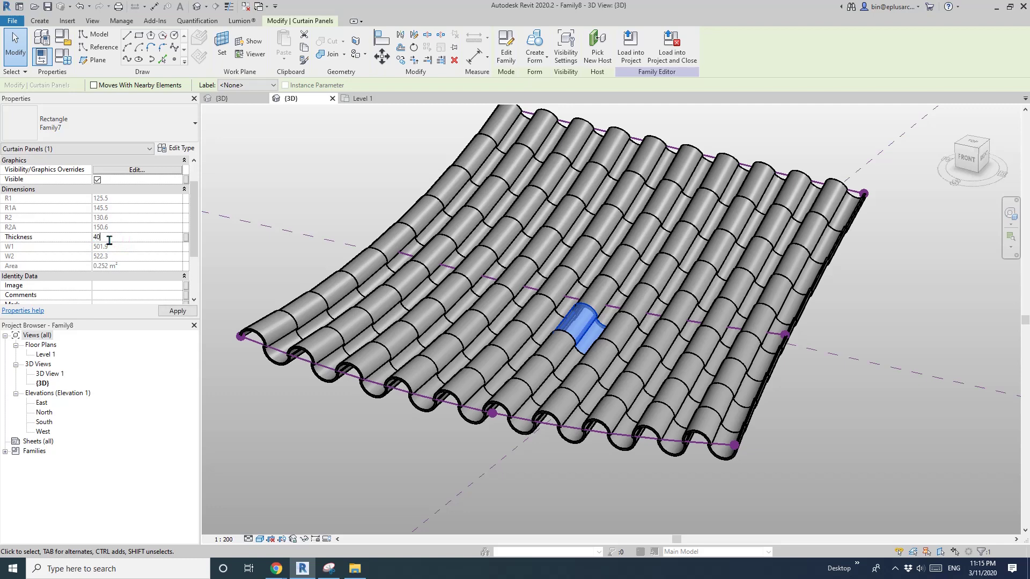
left_click(176, 312)
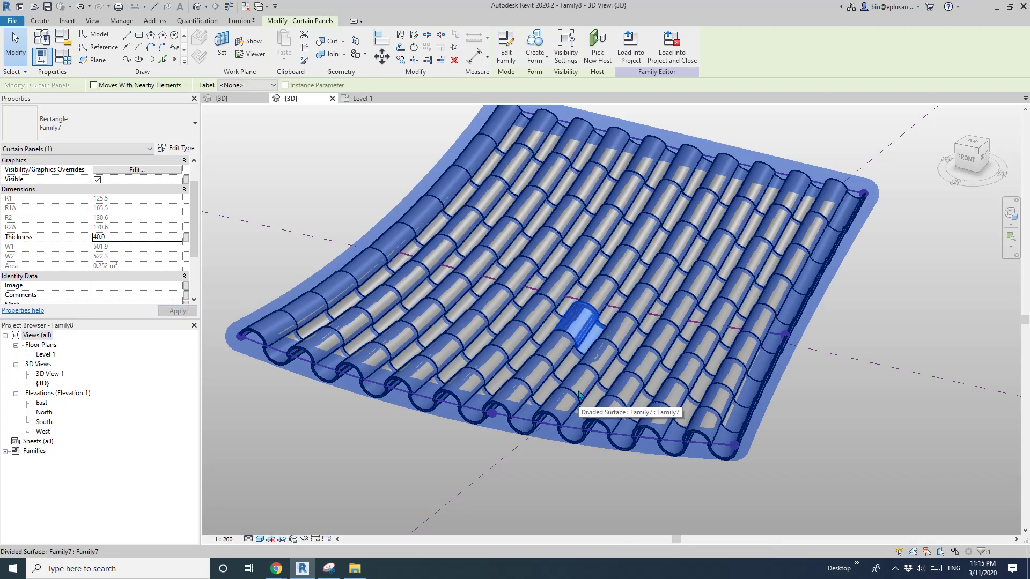
scroll(595, 448, "up", 3)
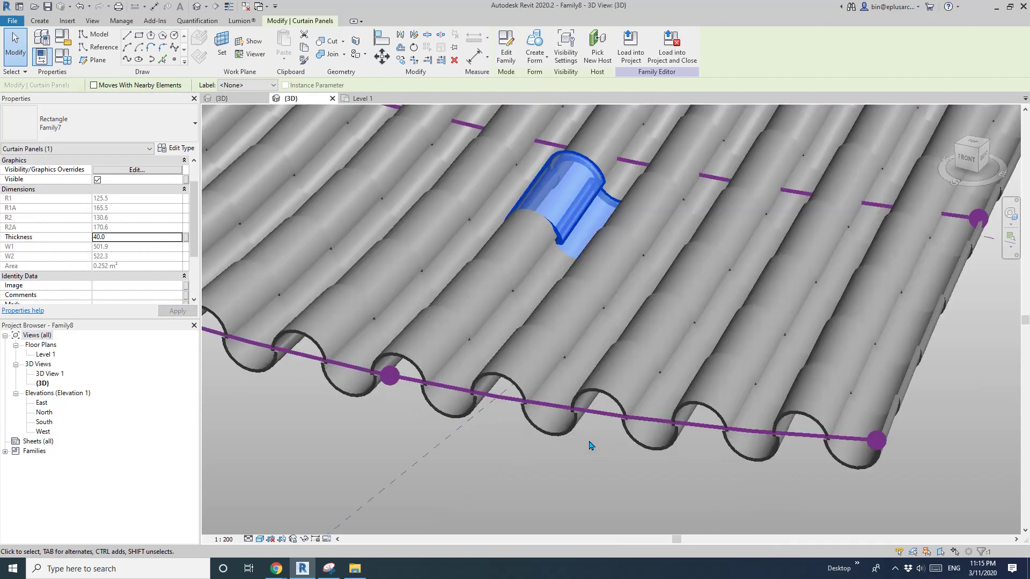
key("Escape")
scroll(553, 323, "down", 2)
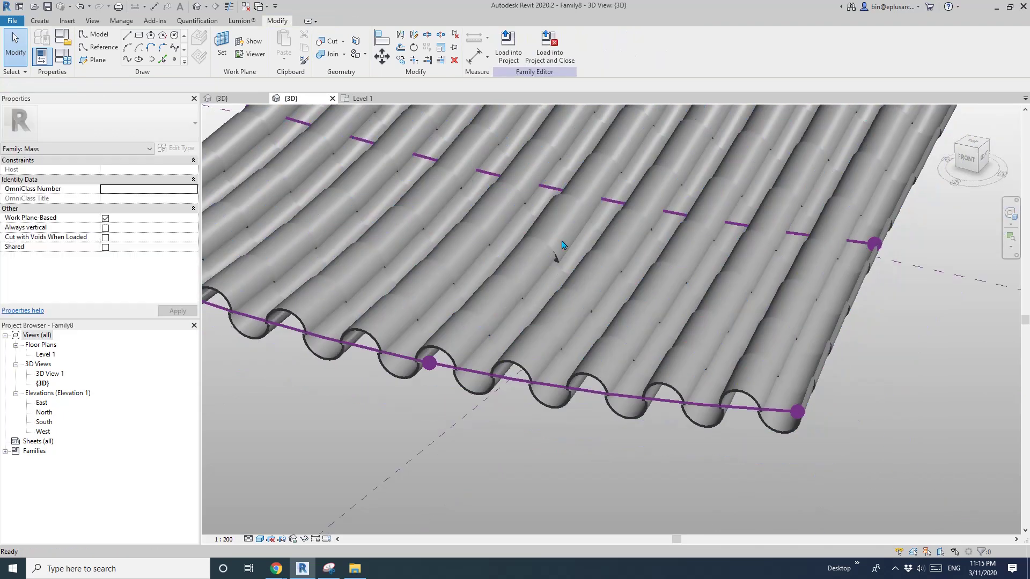
left_click(563, 241)
key("Escape")
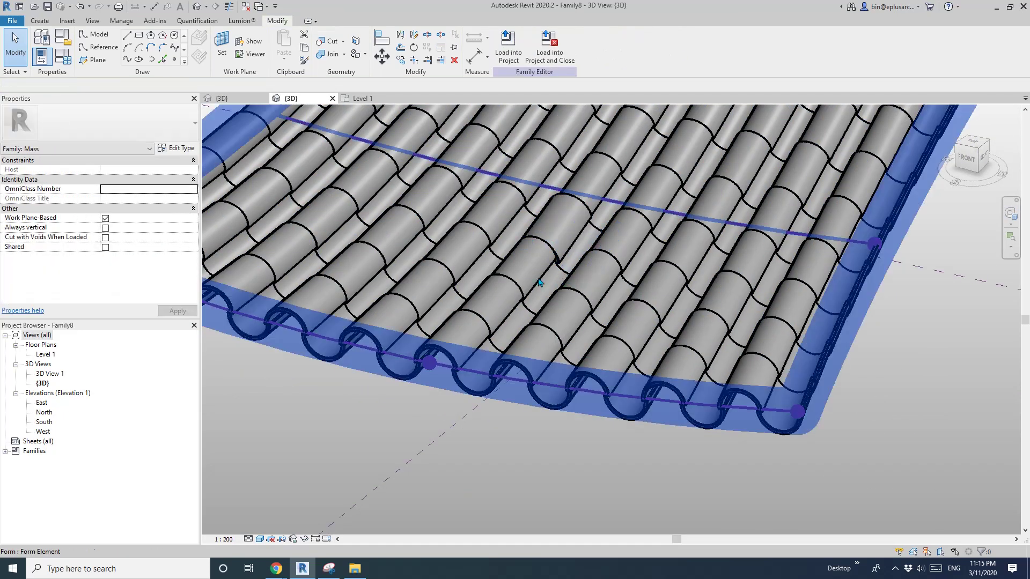
Step: Select all instances of the Family7 tile panel on the roof surface and set their Thickness to 40
left_click(539, 283)
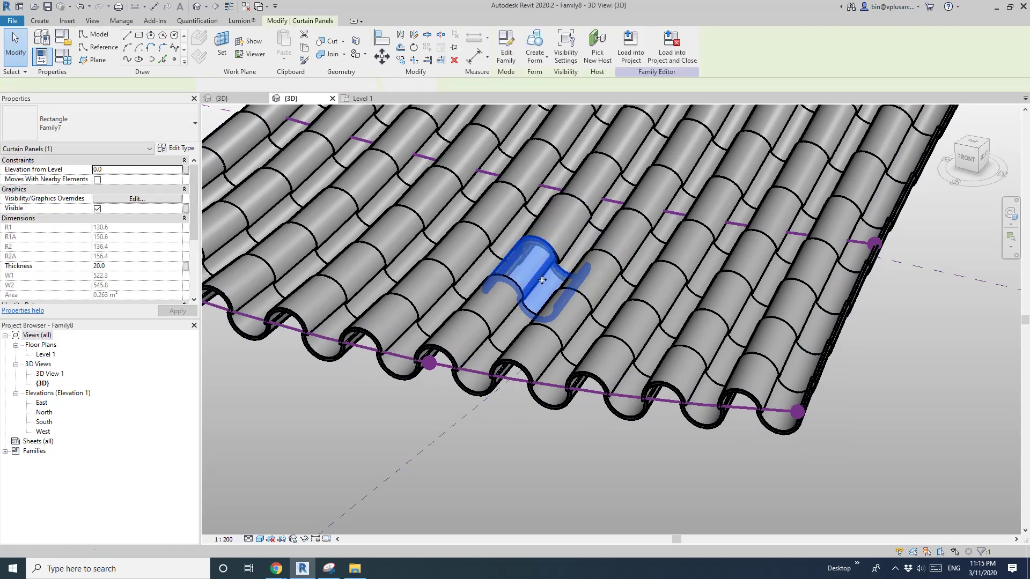
key("s")
key("a")
mouse_move(194, 207)
left_mouse_down()
mouse_move(196, 270)
mouse_move(197, 206)
left_mouse_up()
left_click(123, 230)
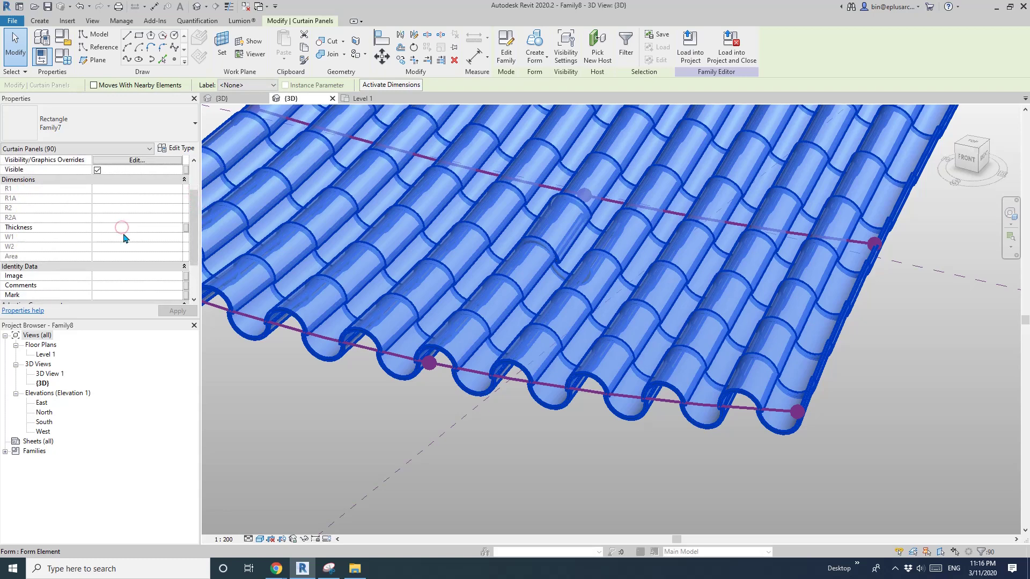
type("40")
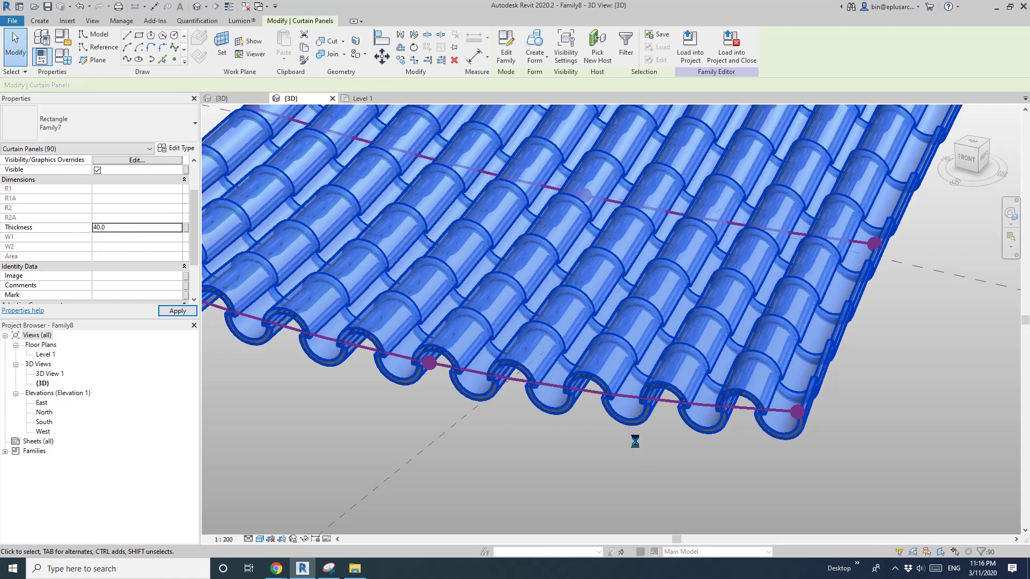
scroll(588, 439, "down", 2)
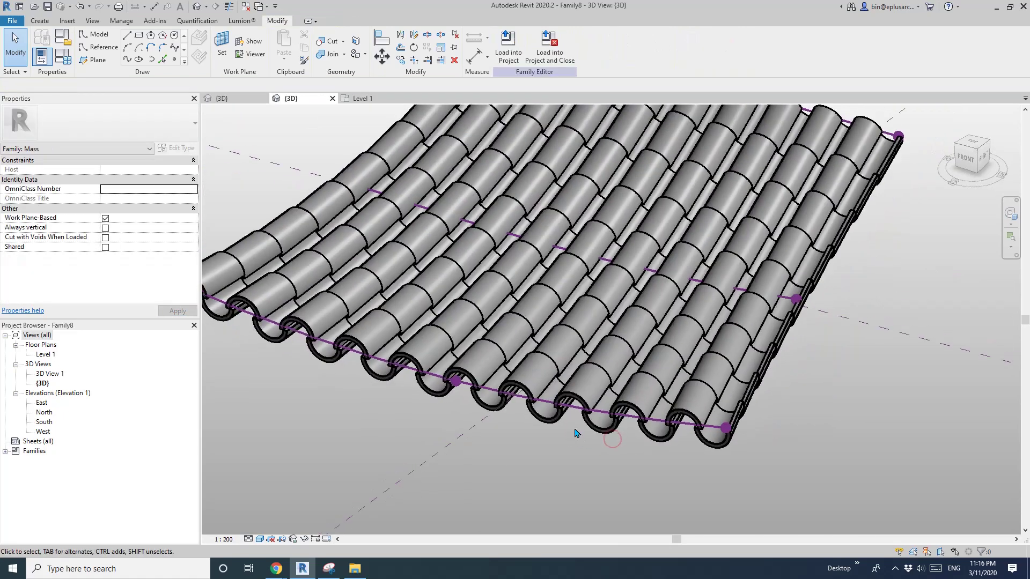
Step: Examine the thickened roof tiles on the curved surface from several angles and distances
middle_click_drag(611, 439, 525, 415, "shift")
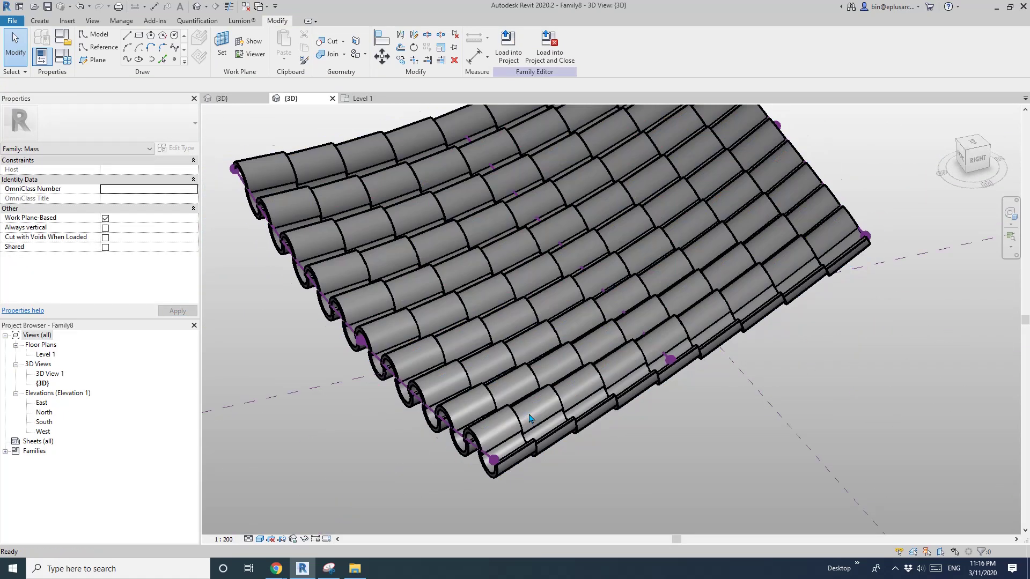
scroll(528, 417, "down", 2)
middle_click_drag(661, 391, 608, 333, "shift")
left_click(601, 312)
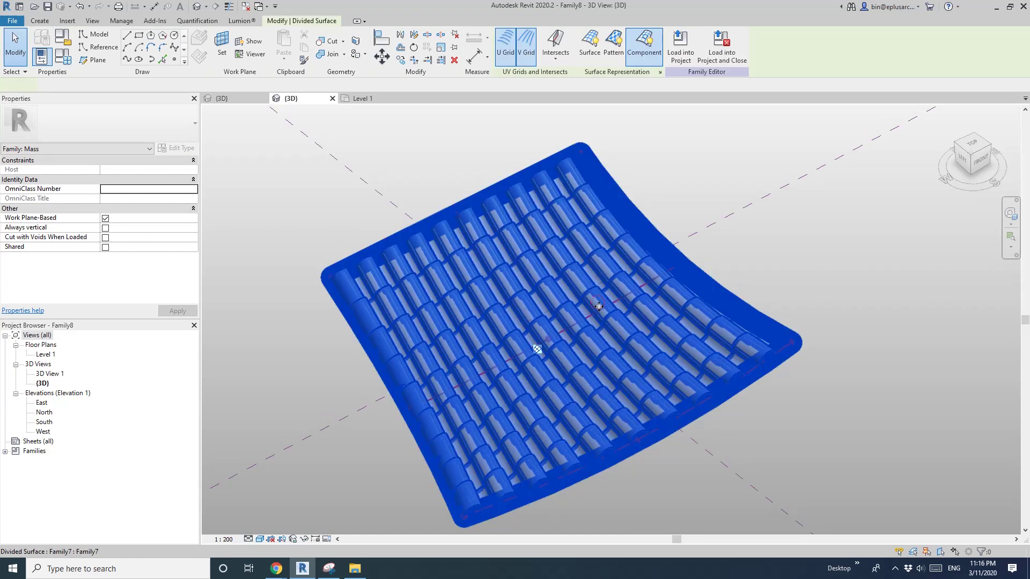
scroll(595, 336, "down", 3)
key("Escape")
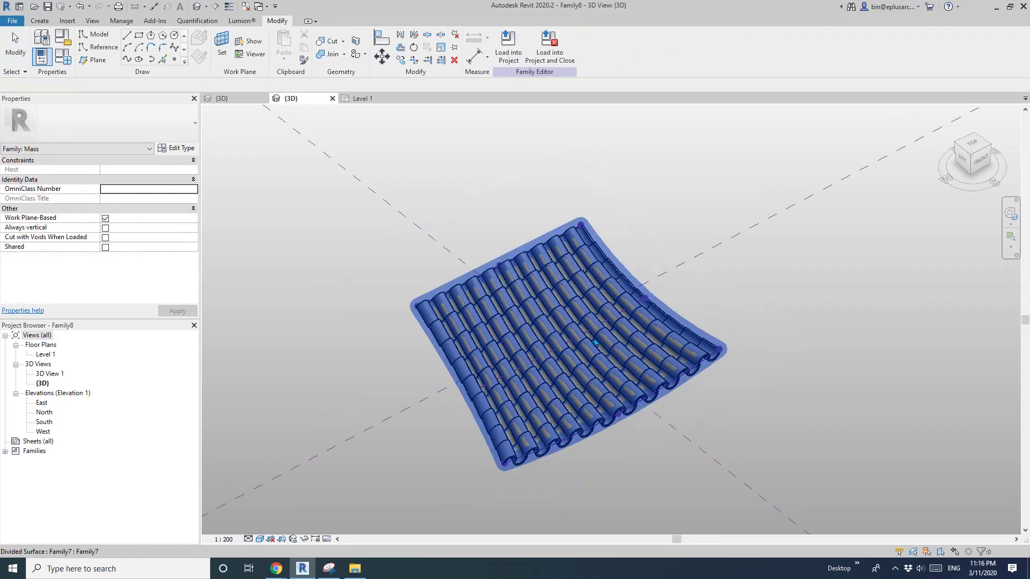
scroll(596, 341, "up", 2)
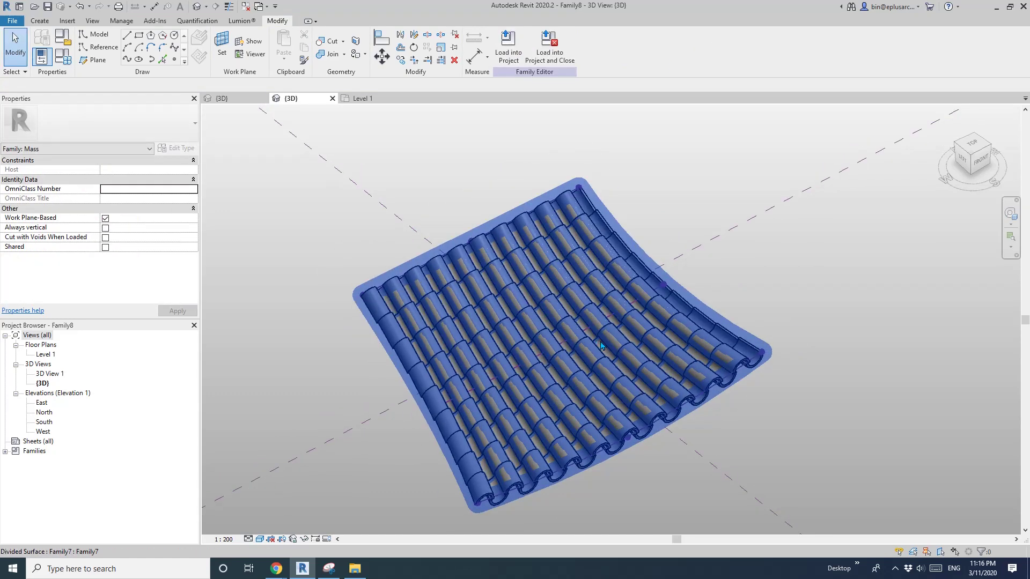
middle_click_drag(601, 354, 615, 303, "shift")
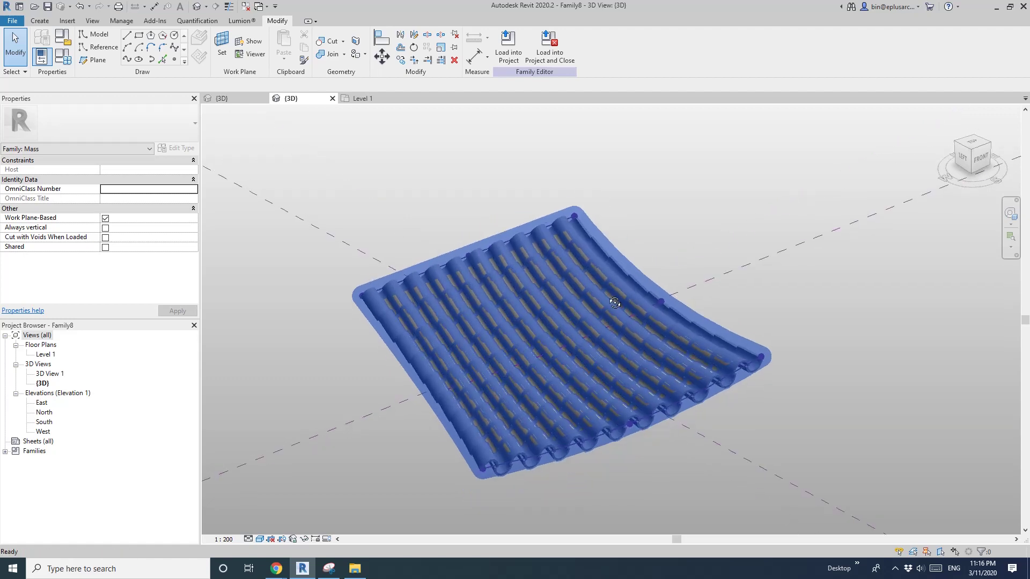
scroll(615, 292, "up", 2)
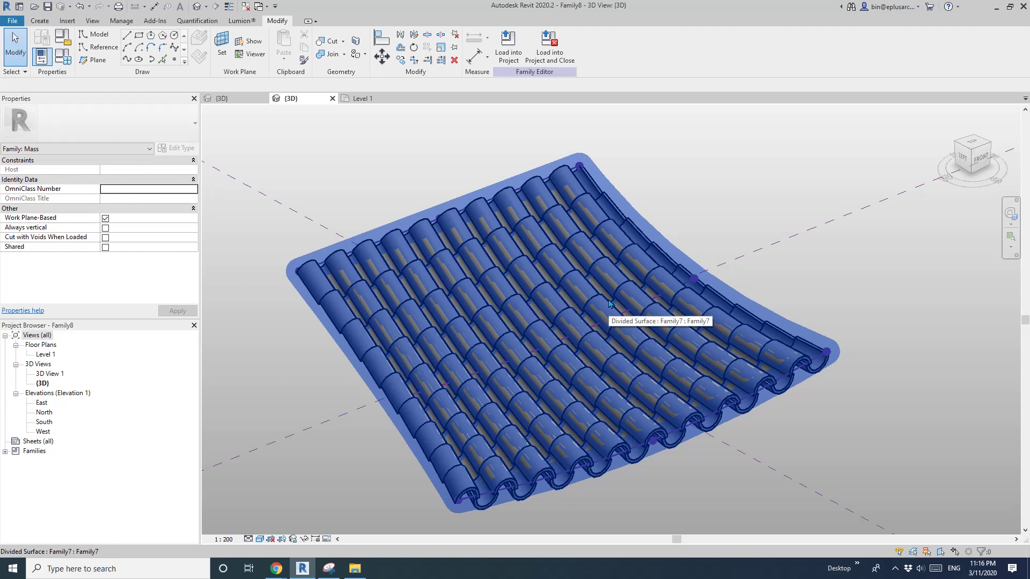
scroll(690, 210, "up", 1)
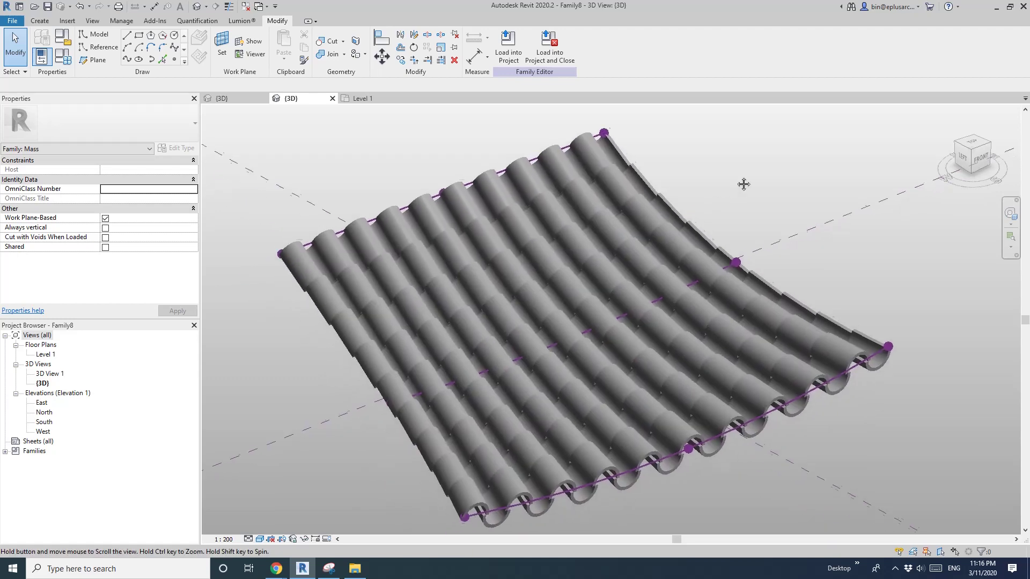